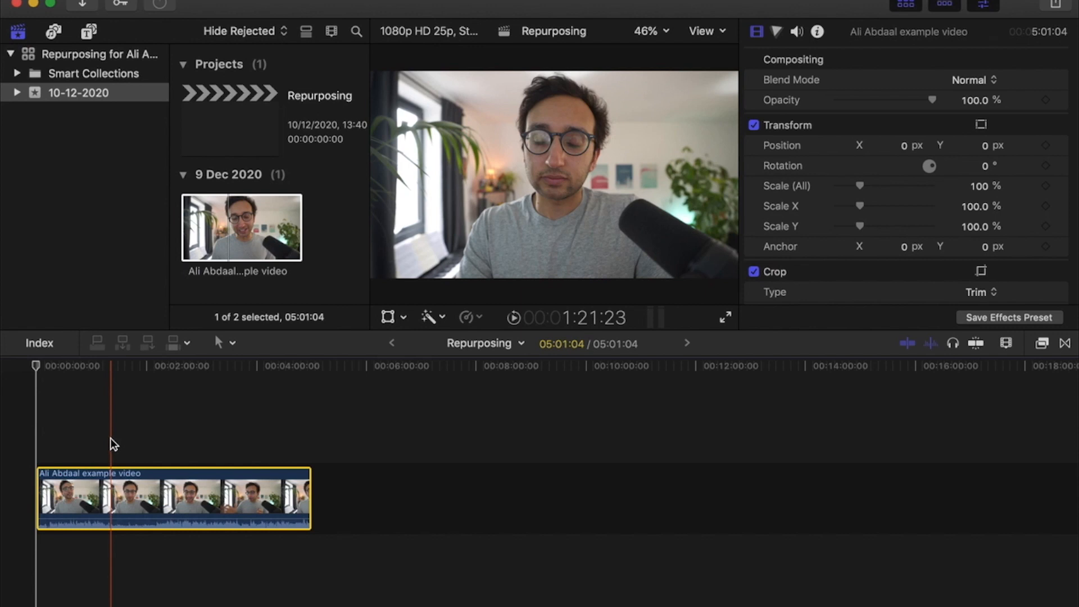
pyautogui.click(9, 469)
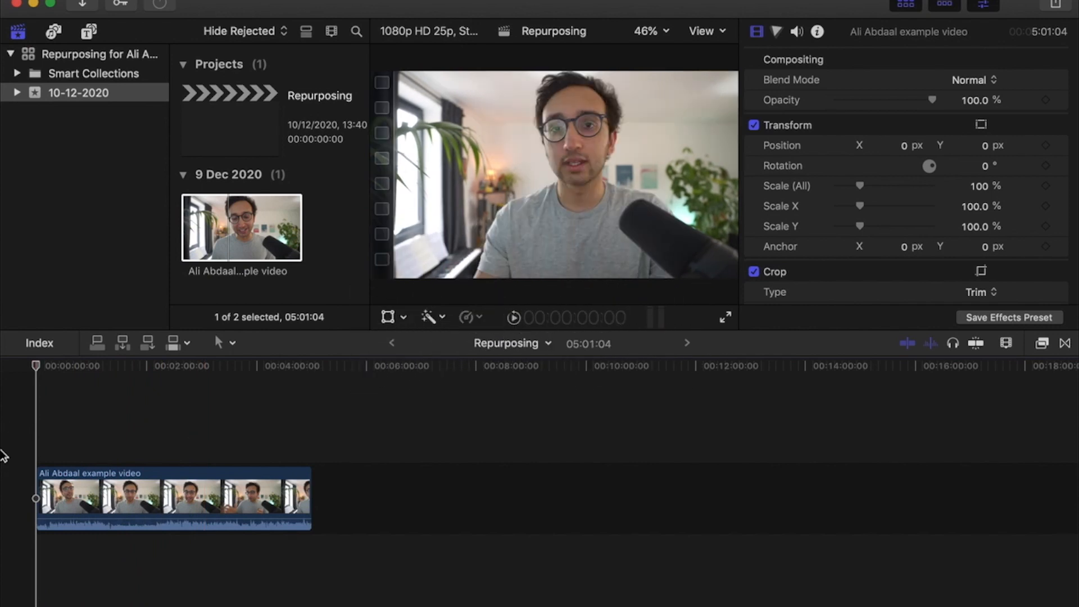
pyautogui.press('super+equal')
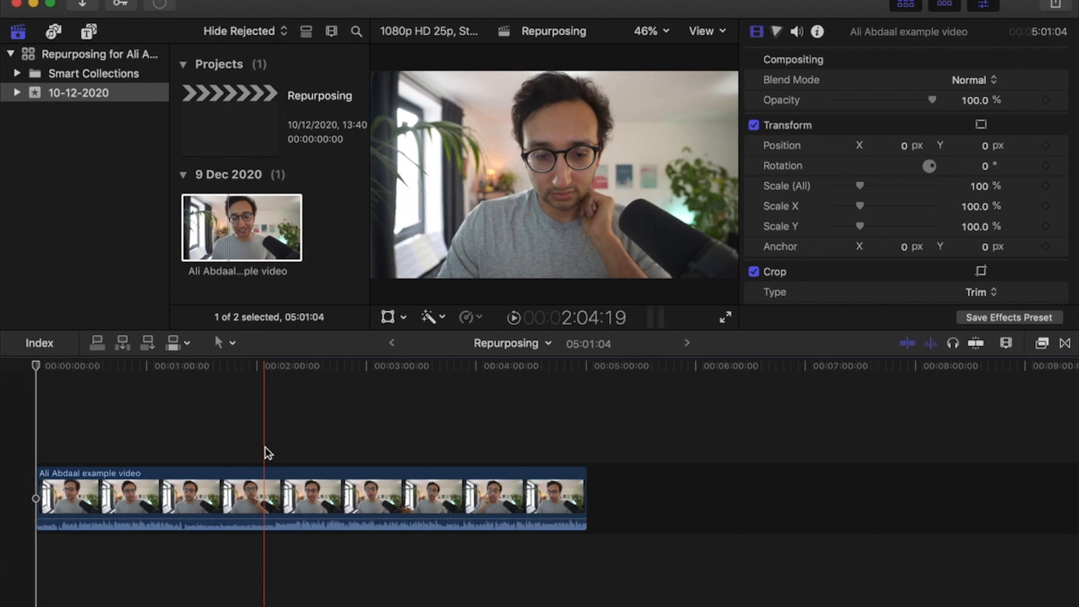
pyautogui.click(253, 488)
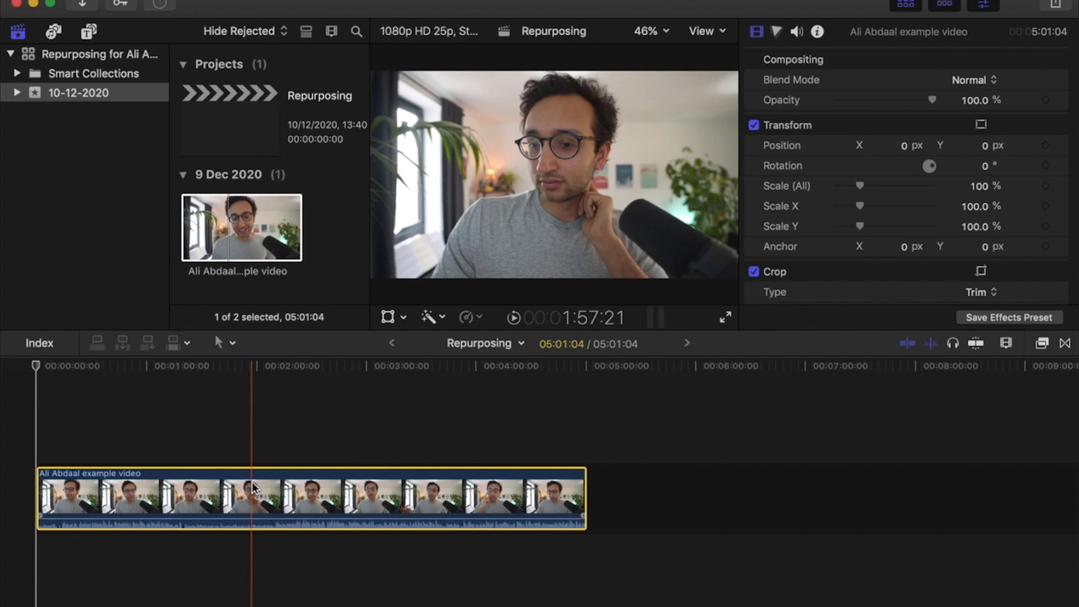
pyautogui.click(2, 427)
pyautogui.press('super+a')
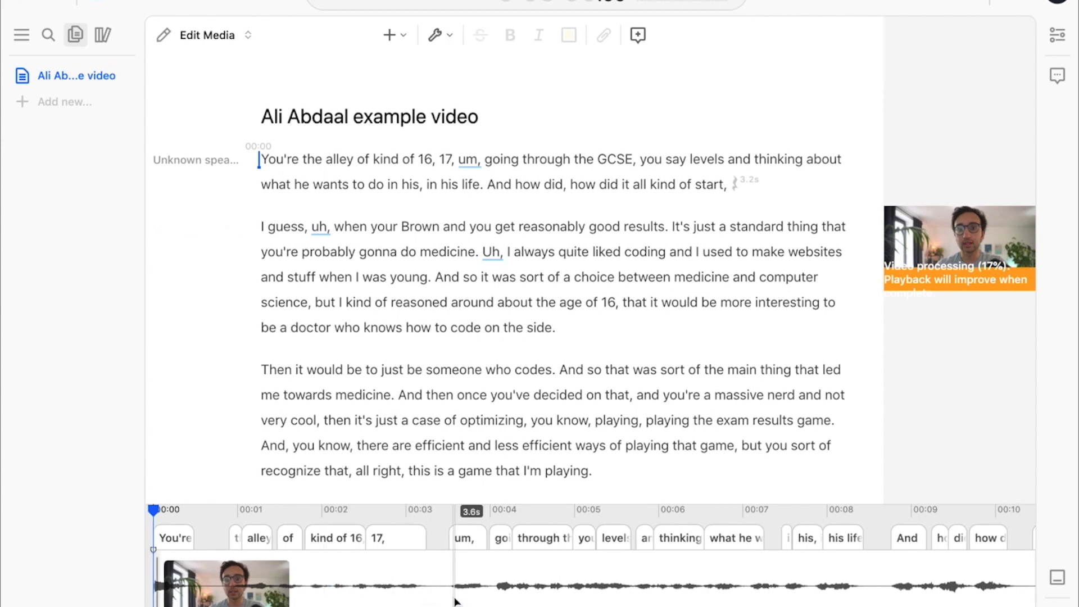
# - In Descript, remove all the detected filler words from the transcript, deleting their media as well
pyautogui.hscroll(5, 458, 590)
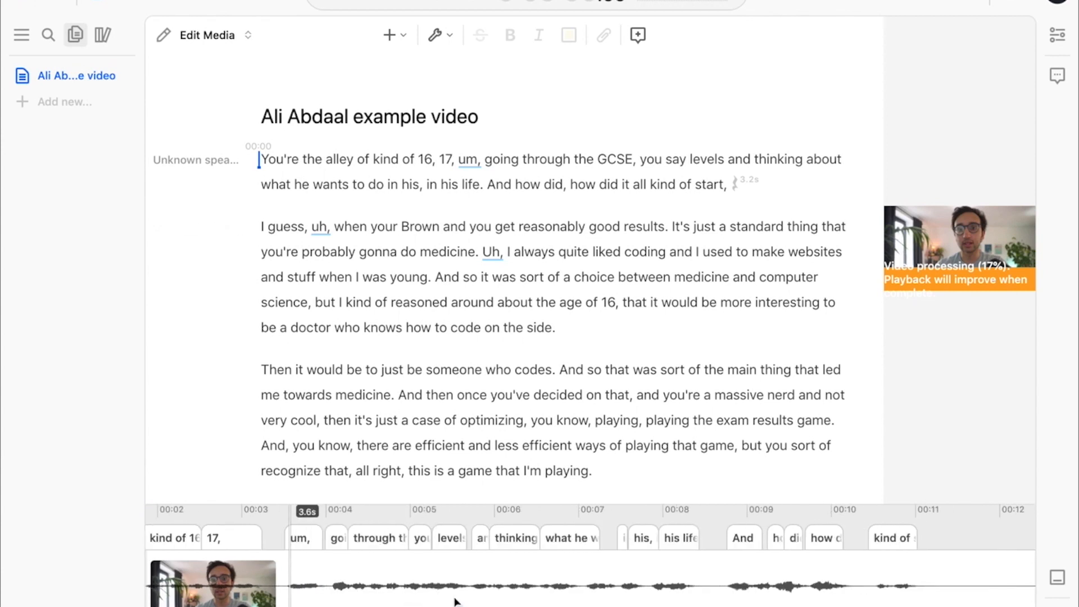
pyautogui.hscroll(15, 455, 600)
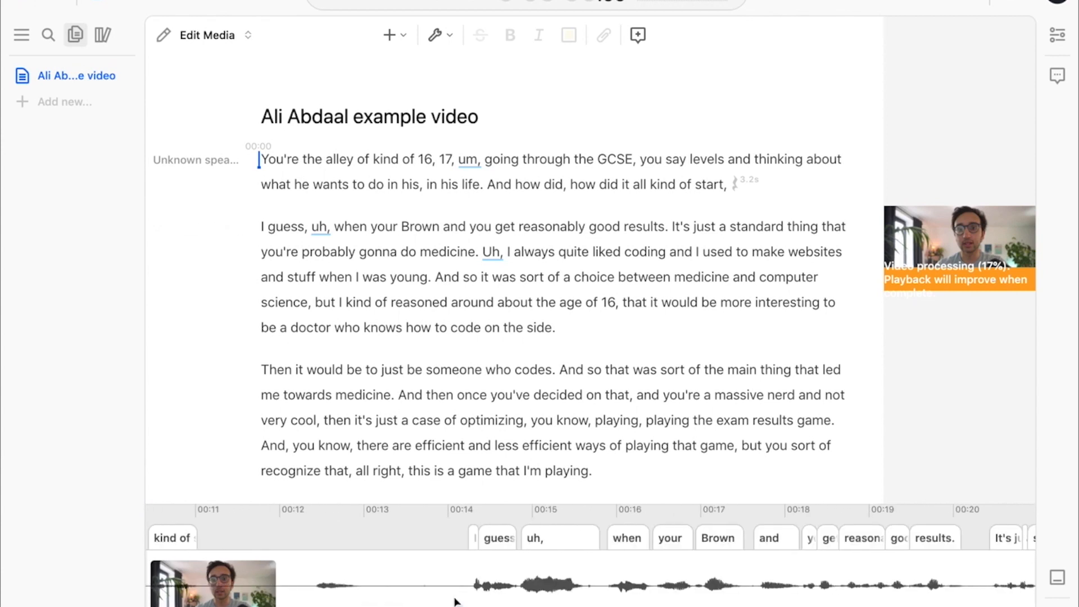
pyautogui.hscroll(-20, 455, 601)
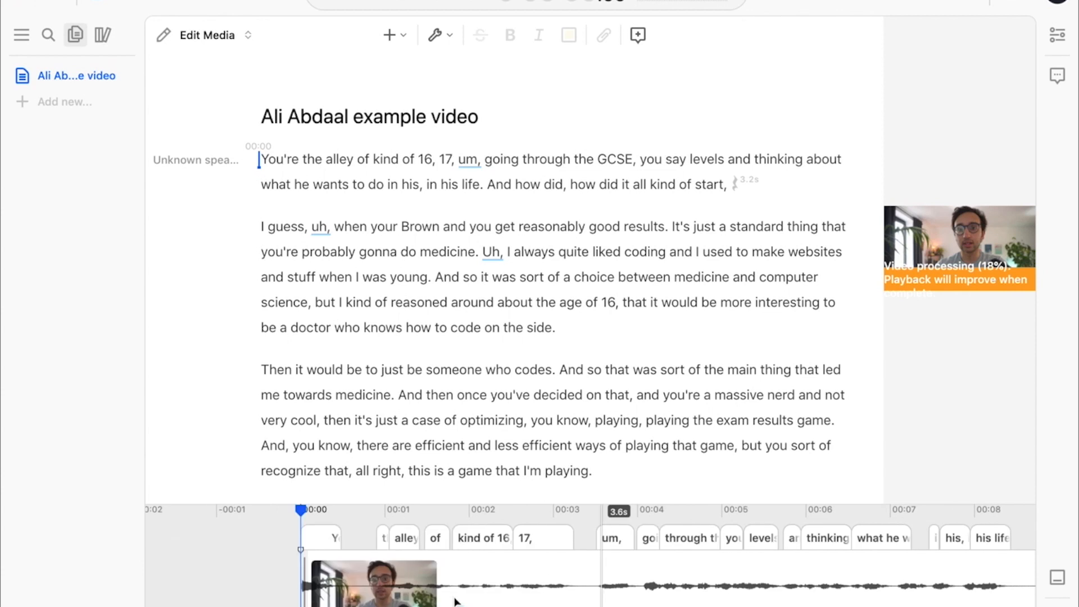
pyautogui.click(444, 35)
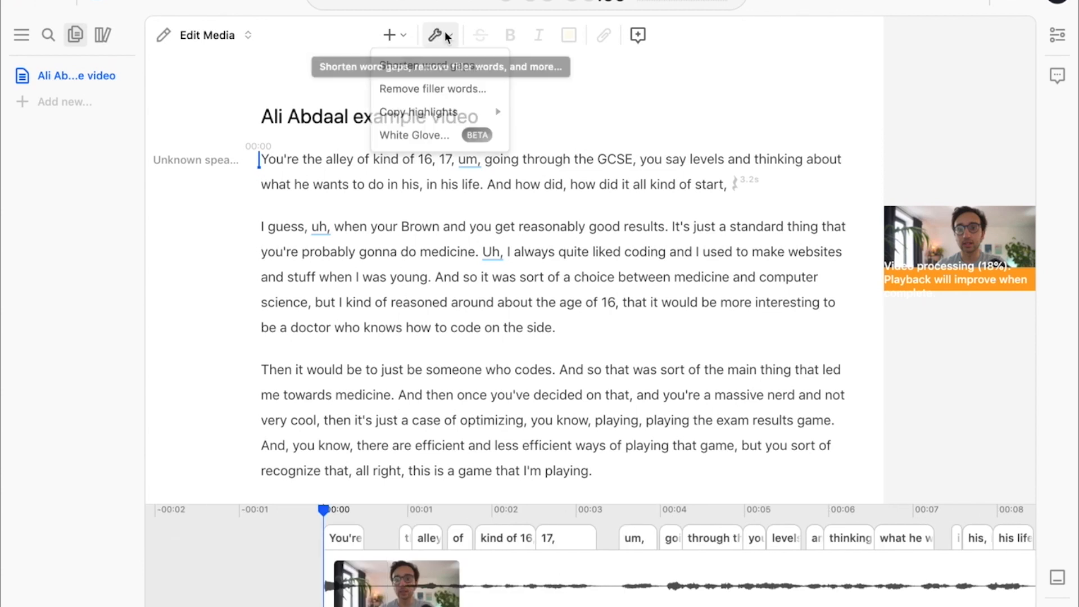
pyautogui.click(432, 89)
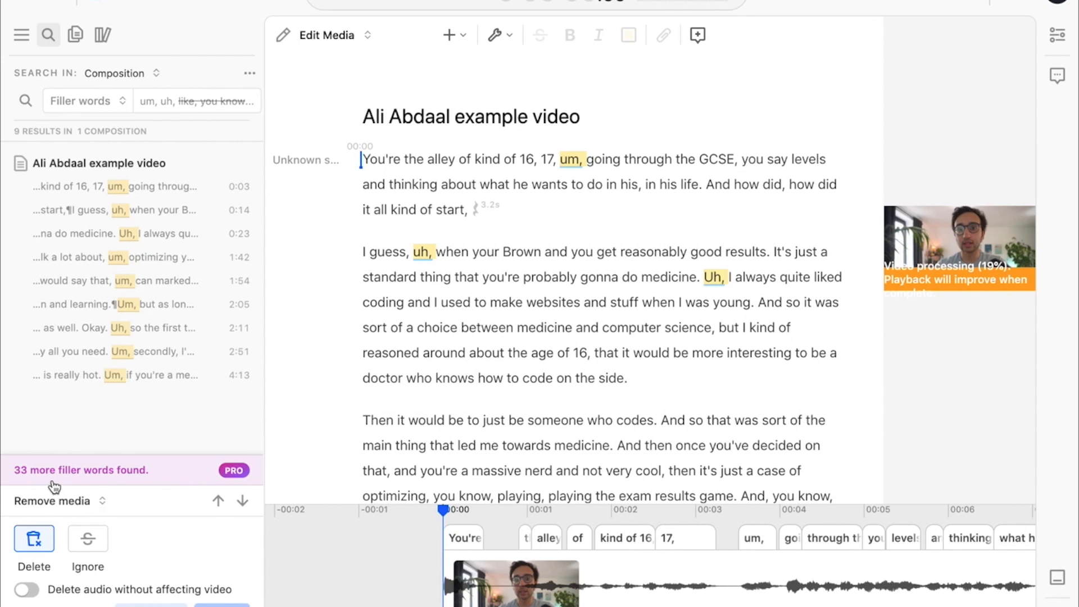
pyautogui.click(165, 604)
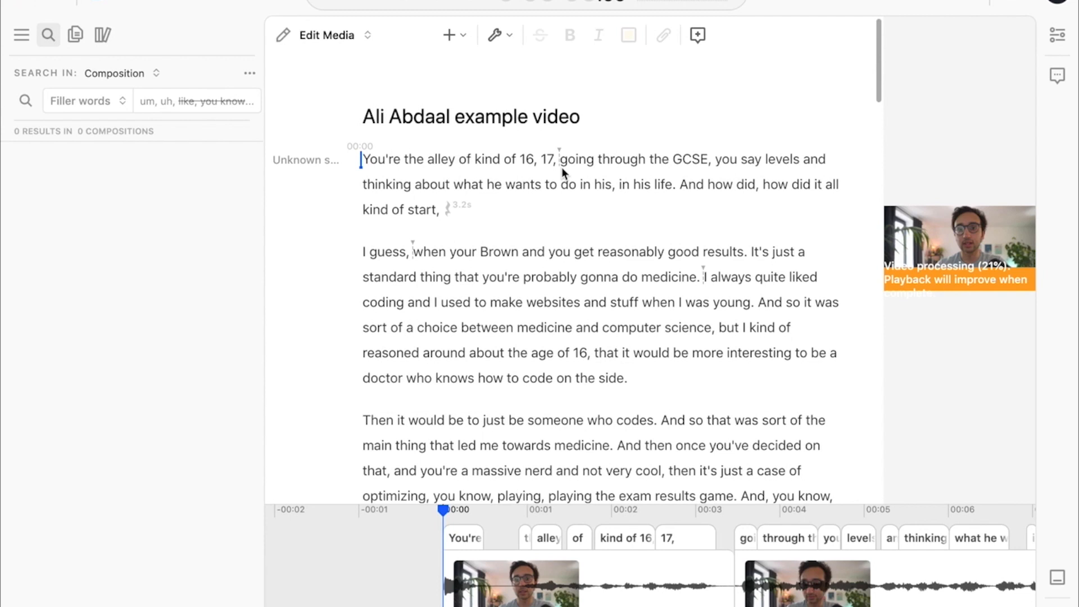
pyautogui.click(368, 163)
pyautogui.moveTo(368, 162); pyautogui.dragTo(624, 563)
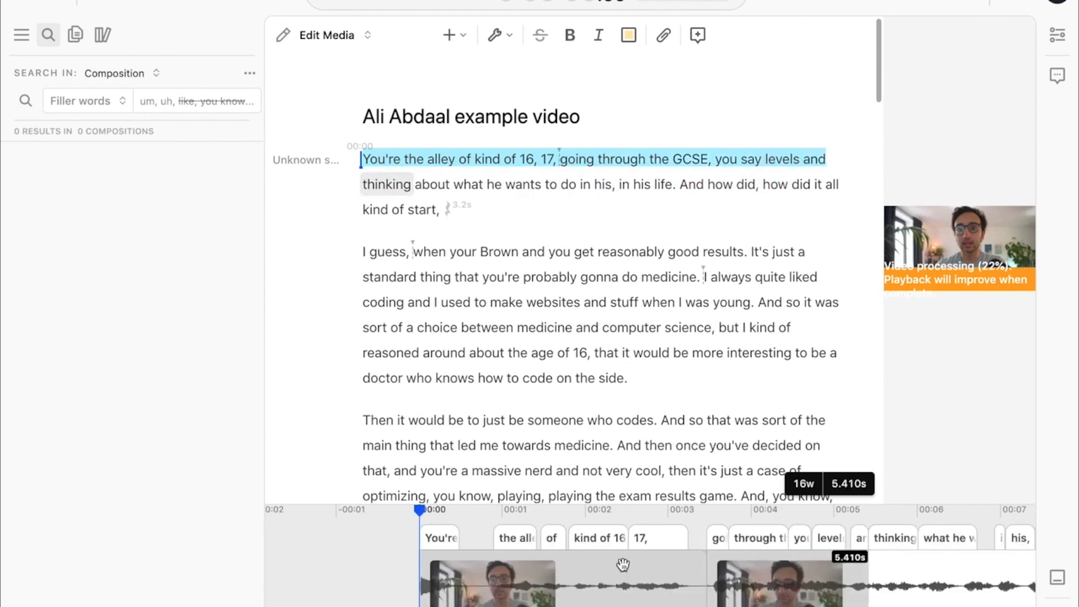
pyautogui.click(363, 160)
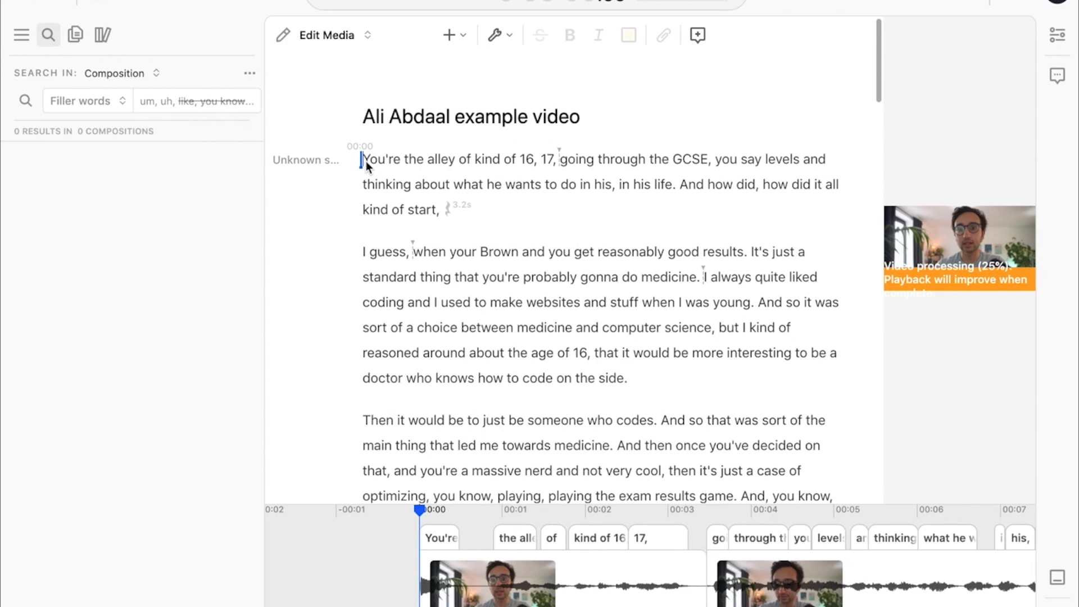
# - Export the composition's timeline in Final Cut Pro X (.fcpxml) format with the media files included
pyautogui.click(941, 23)
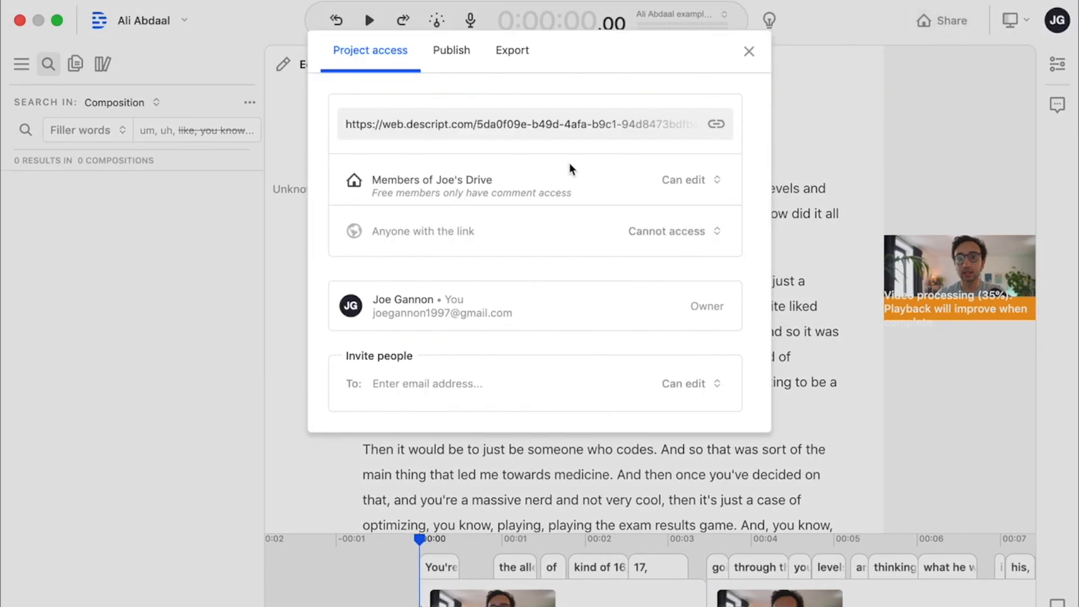
pyautogui.click(512, 49)
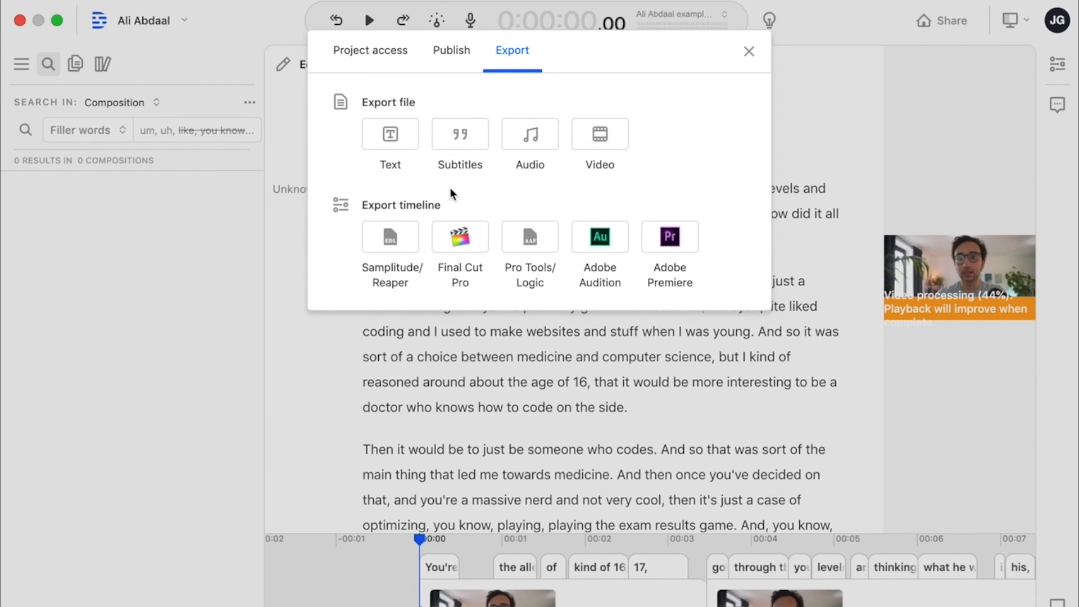
pyautogui.click(462, 243)
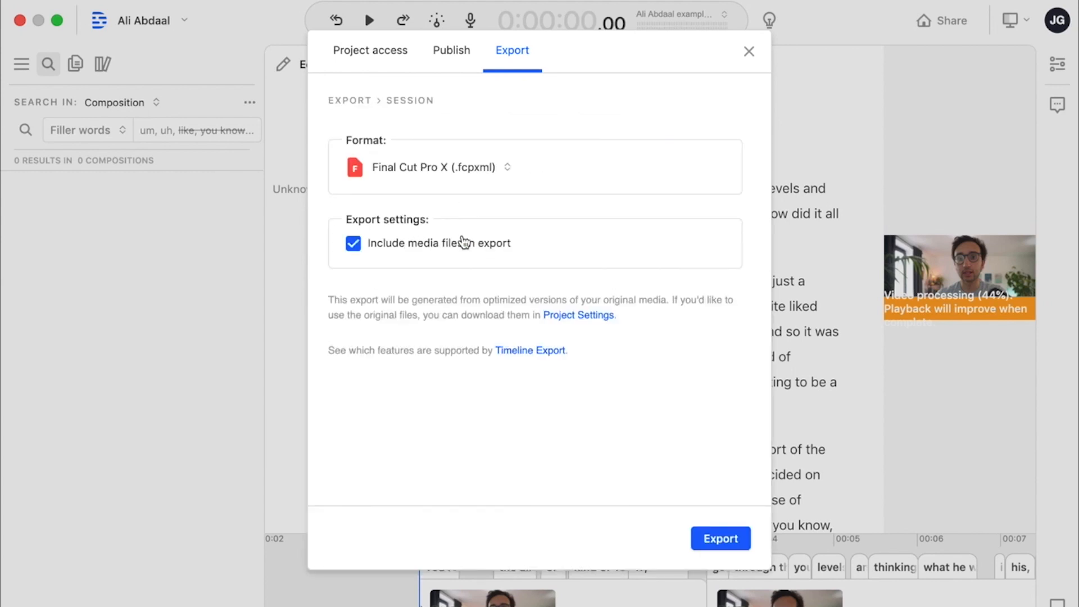
pyautogui.click(708, 534)
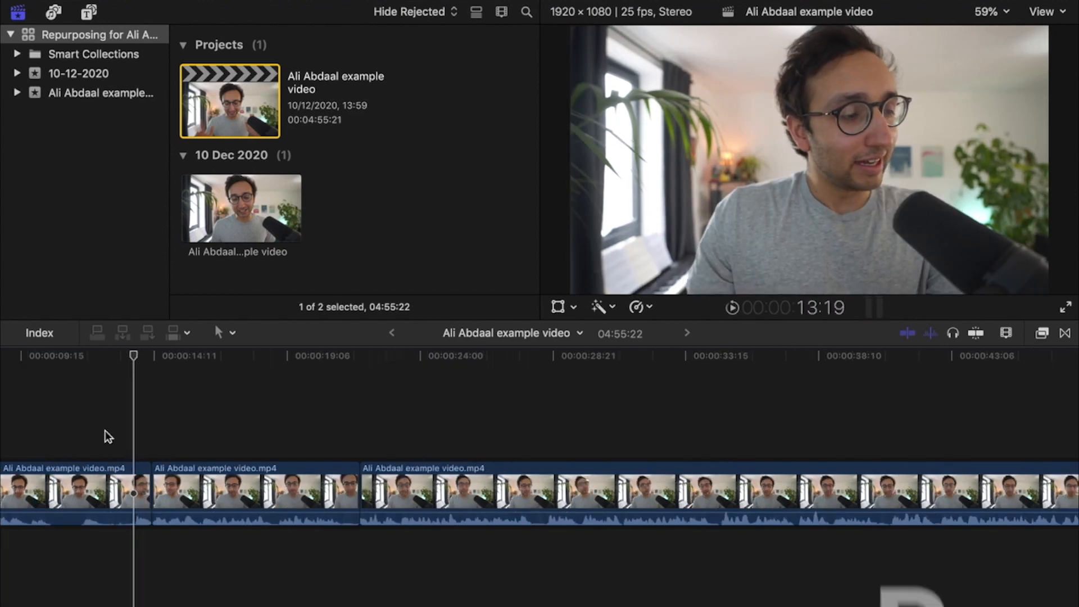
# - In Final Cut Pro, add a marker at 00:00:13:15 and name it "Did 16 y/o Ali know what he wanted"
pyautogui.press('m')
pyautogui.doubleClick(130, 459)
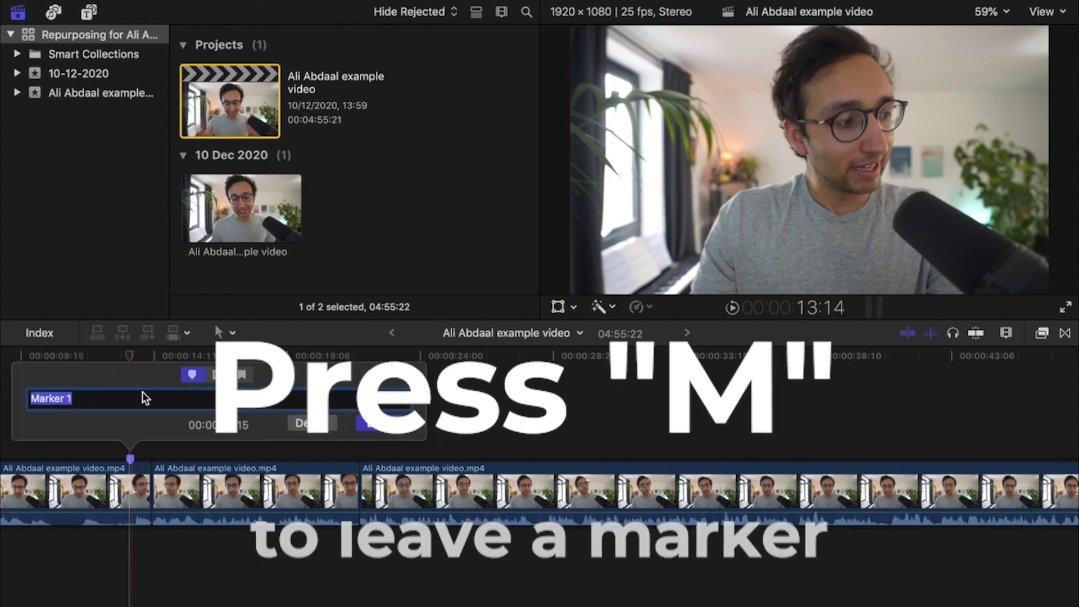
pyautogui.write('Does')
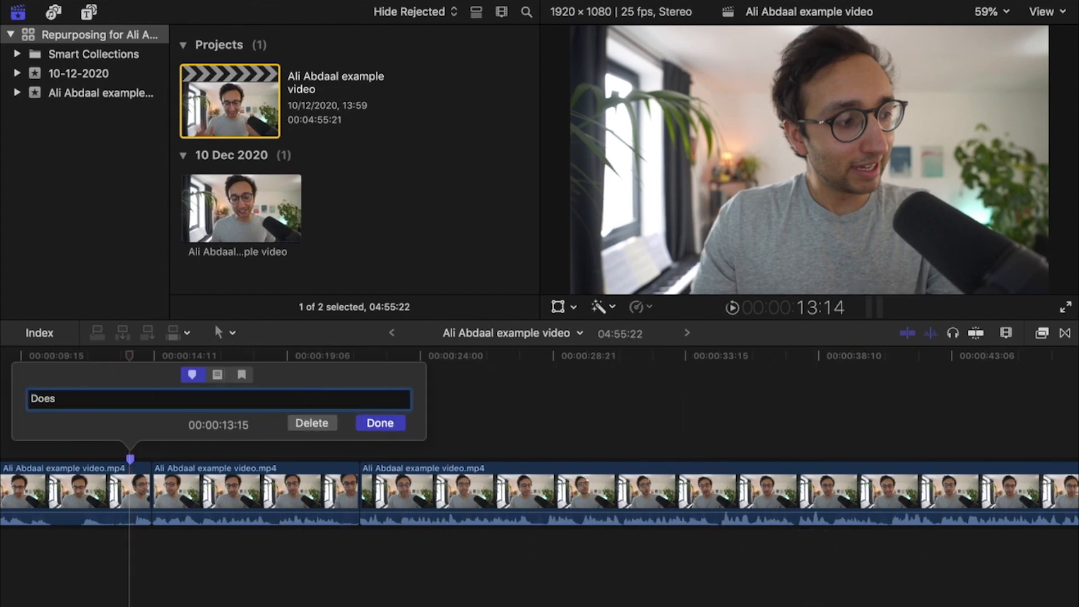
pyautogui.press('BackSpace')
pyautogui.press('BackSpace')
pyautogui.press('BackSpace')
pyautogui.press('BackSpace')
pyautogui.write('id 16 y/o Ali know what he wanted')
pyautogui.press('Return')
# - Split the clip just before the named marker and delete all the footage ahead of the cut
pyautogui.press('super+equal')
pyautogui.press('b')
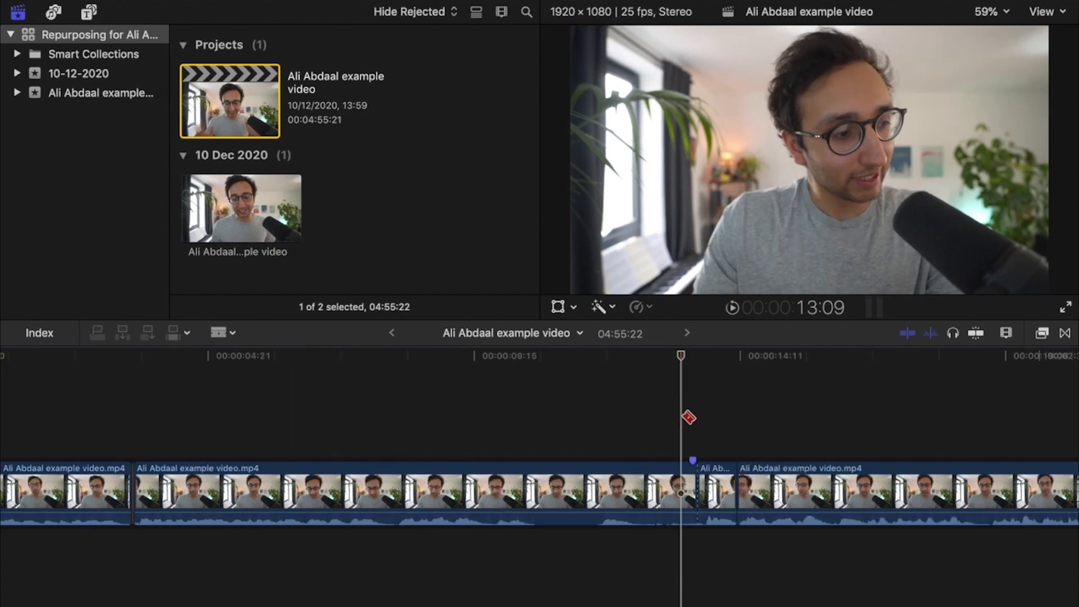
pyautogui.press('a')
pyautogui.moveTo(663, 438); pyautogui.dragTo(5, 540)
pyautogui.press('BackSpace')
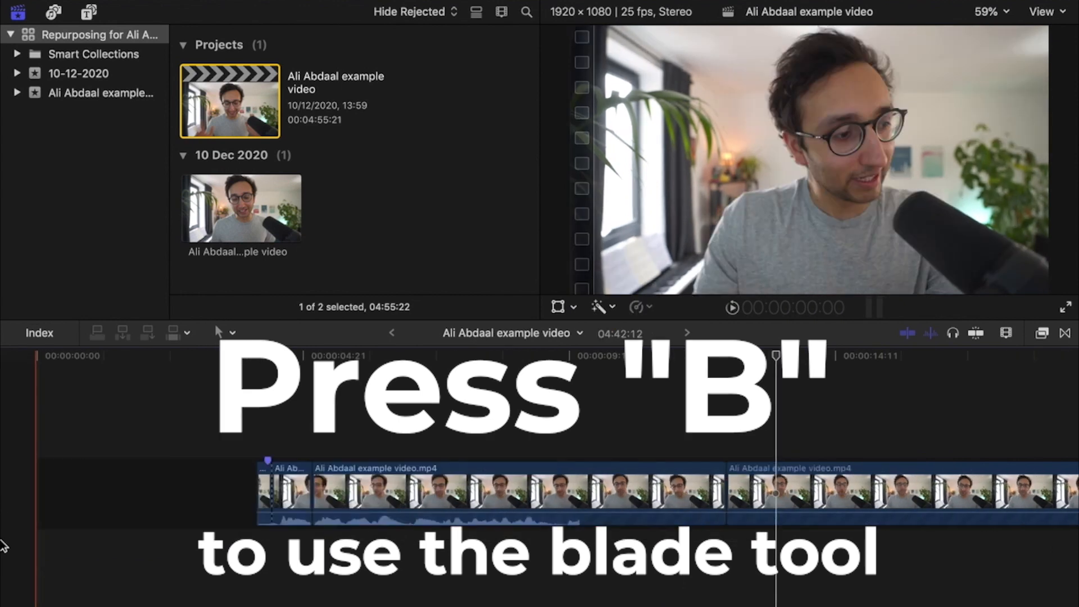
# - Insert a gap at 00:01:04:12, directly before the clip that starts at the second marker
pyautogui.press('super+minus')
pyautogui.press('super+equal')
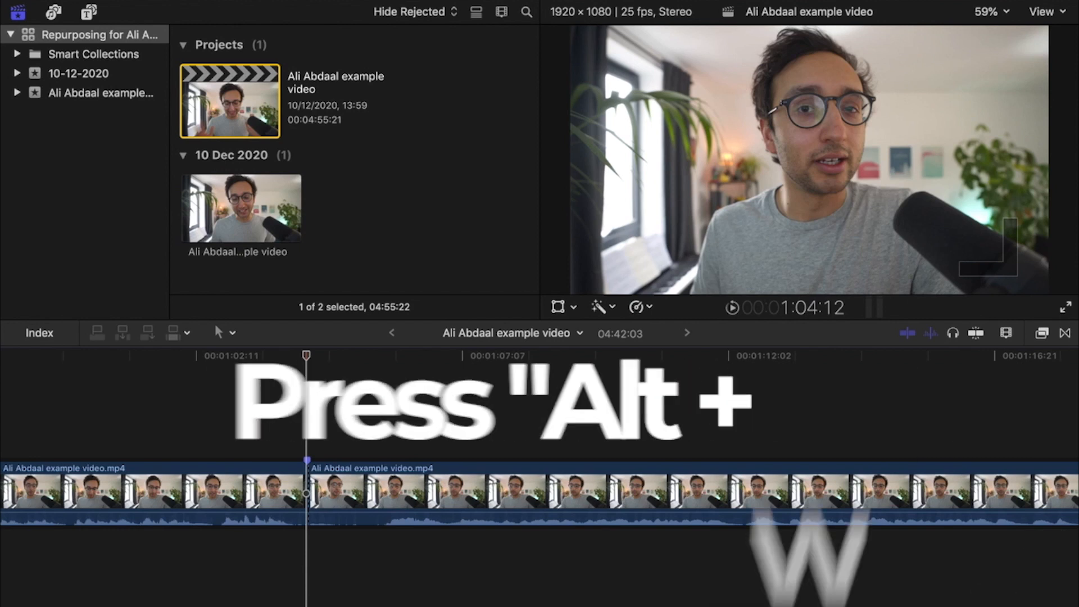
pyautogui.hotkey('alt', 'w')
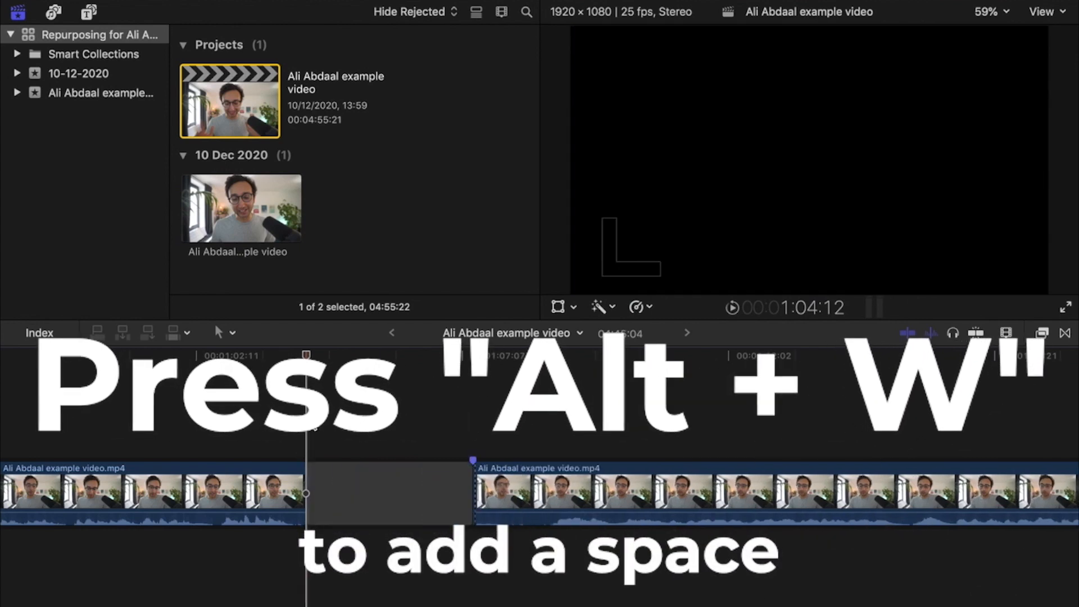
pyautogui.hotkey('shift', 'z')
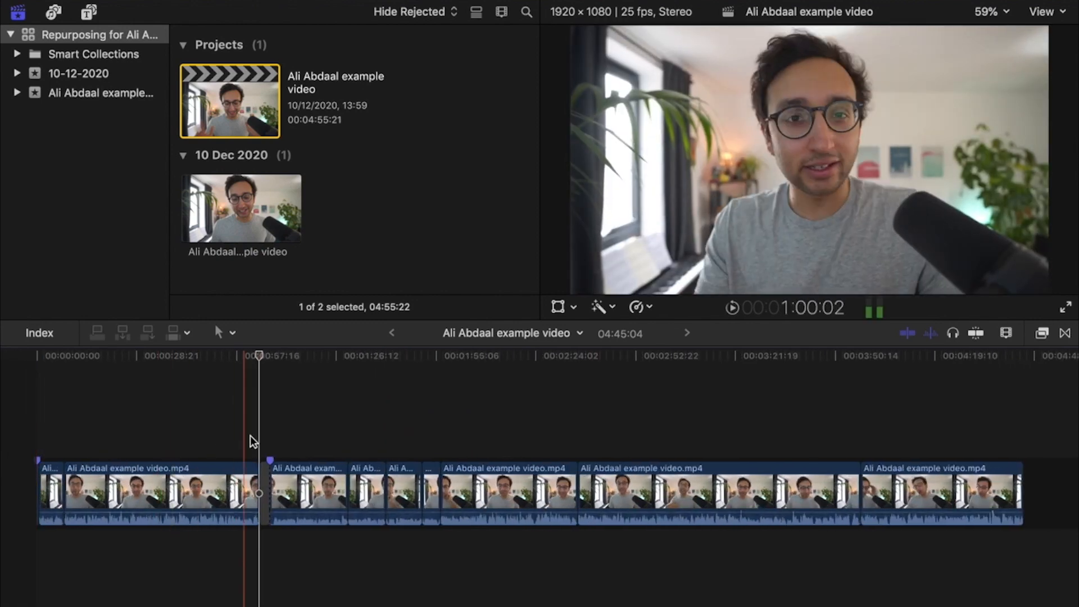
# - Play through the following footage, then split the clip and mark the cut just before the two-minute point
pyautogui.press('super+equal')
pyautogui.press('space')
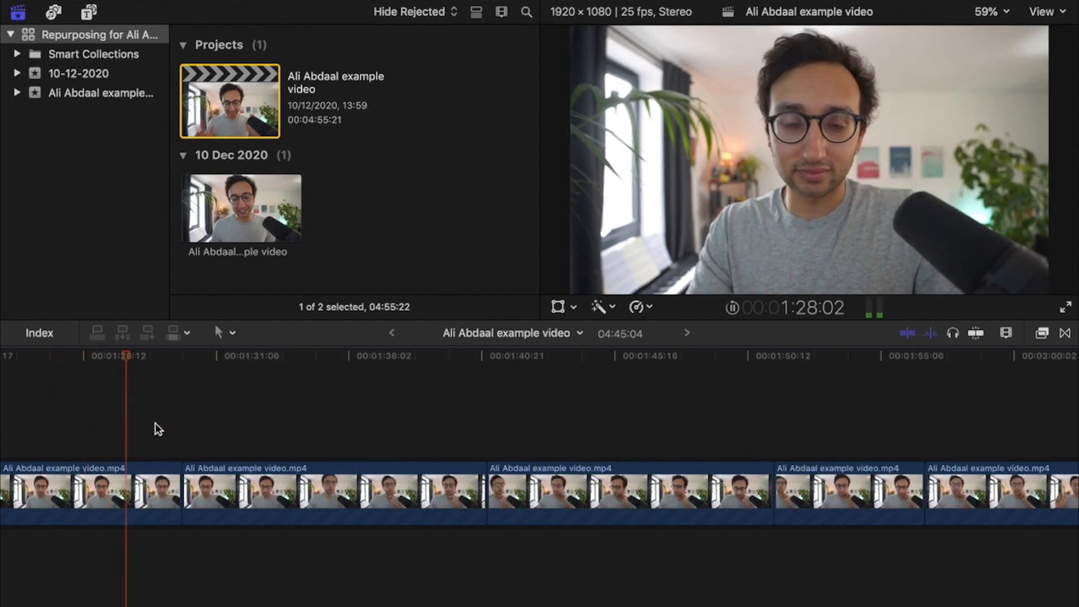
pyautogui.press('super+equal')
pyautogui.press('super+equal')
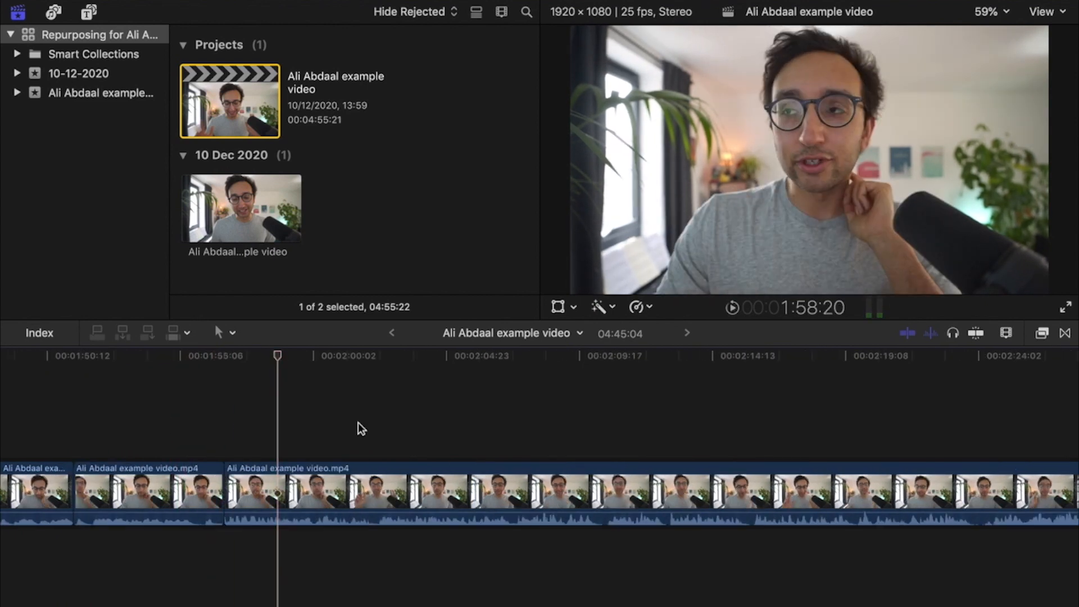
pyautogui.click(304, 400)
pyautogui.press('super+b')
# - Delete the four clips between the gap and the newly marked cut
pyautogui.press('super+minus')
pyautogui.moveTo(279, 418); pyautogui.dragTo(922, 518)
pyautogui.press('super+minus')
pyautogui.press('super+minus')
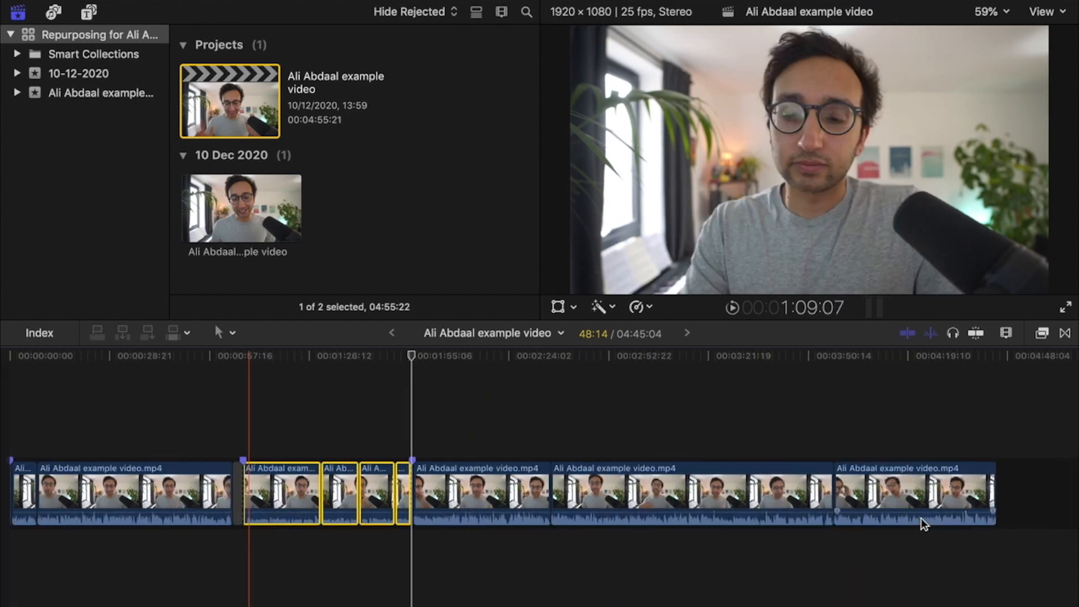
pyautogui.press('Delete')
# - Rename the third marker, right after the gap, as "Why you should you optimize your revision"
pyautogui.press('super+equal')
pyautogui.press('super+equal')
pyautogui.press('super+equal')
pyautogui.press('super+equal')
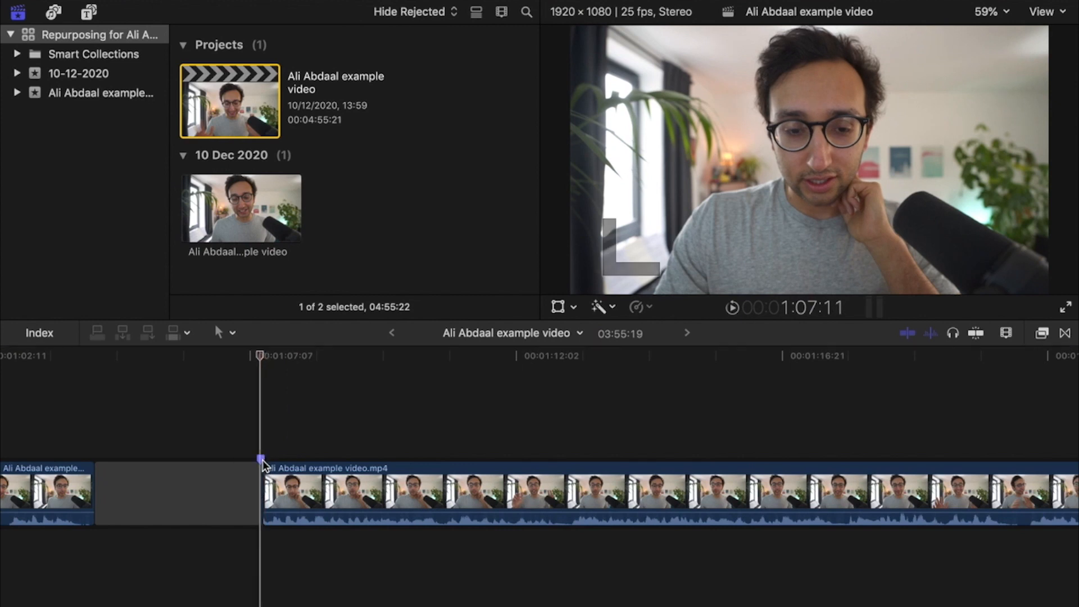
pyautogui.doubleClick(260, 460)
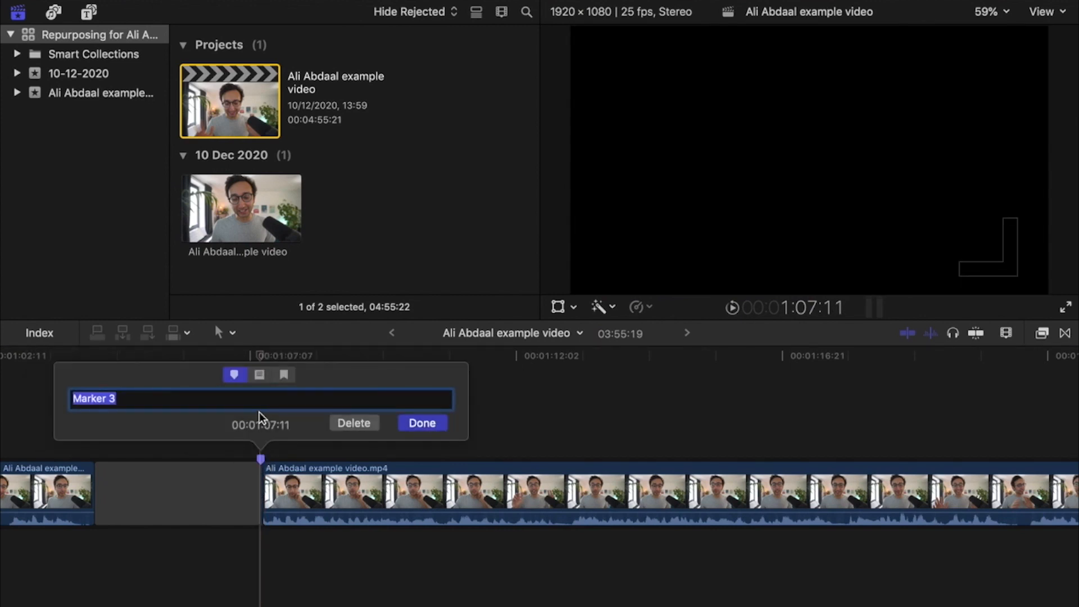
pyautogui.press('BackSpace')
pyautogui.write('Why you should you optim')
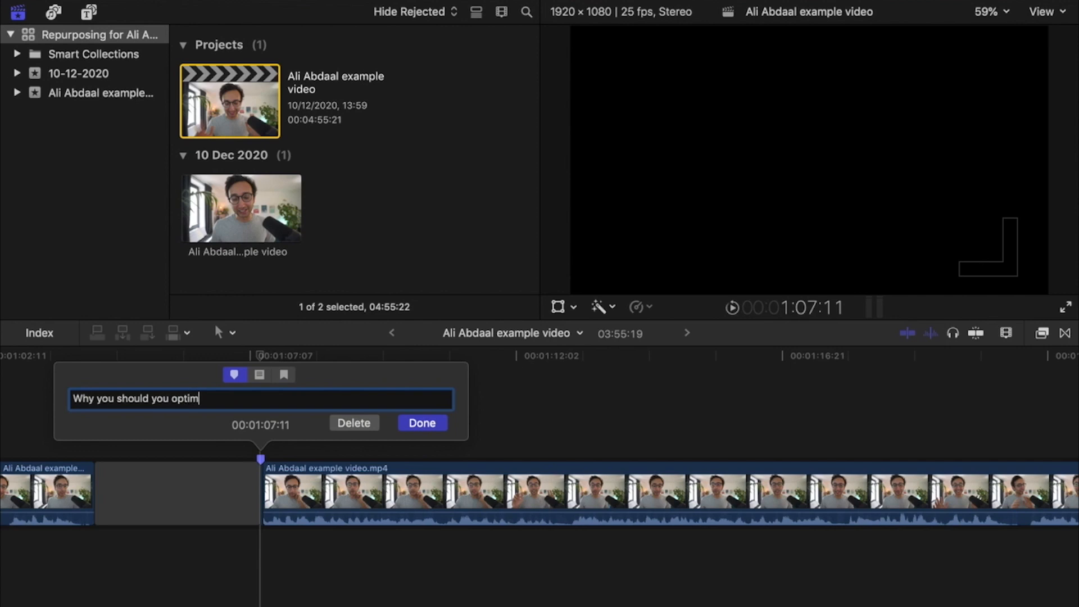
pyautogui.write('ize your')
pyautogui.press('BackSpace')
pyautogui.write('ur revisio')
pyautogui.press('BackSpace')
pyautogui.press('BackSpace')
pyautogui.press('BackSpace')
pyautogui.write('sion')
pyautogui.press('Return')
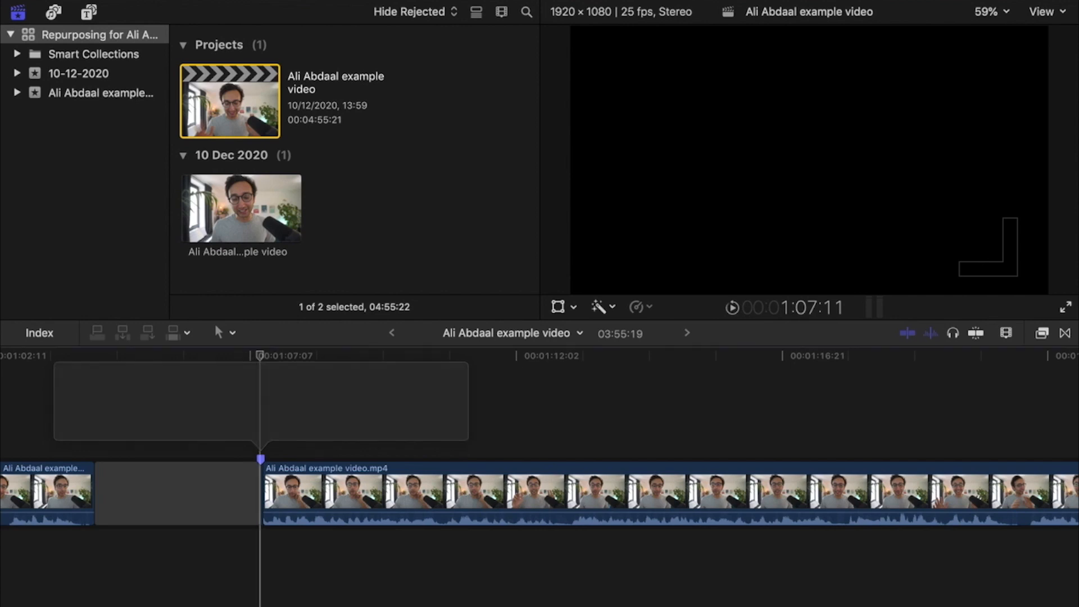
pyautogui.hotkey('shift', 'z')
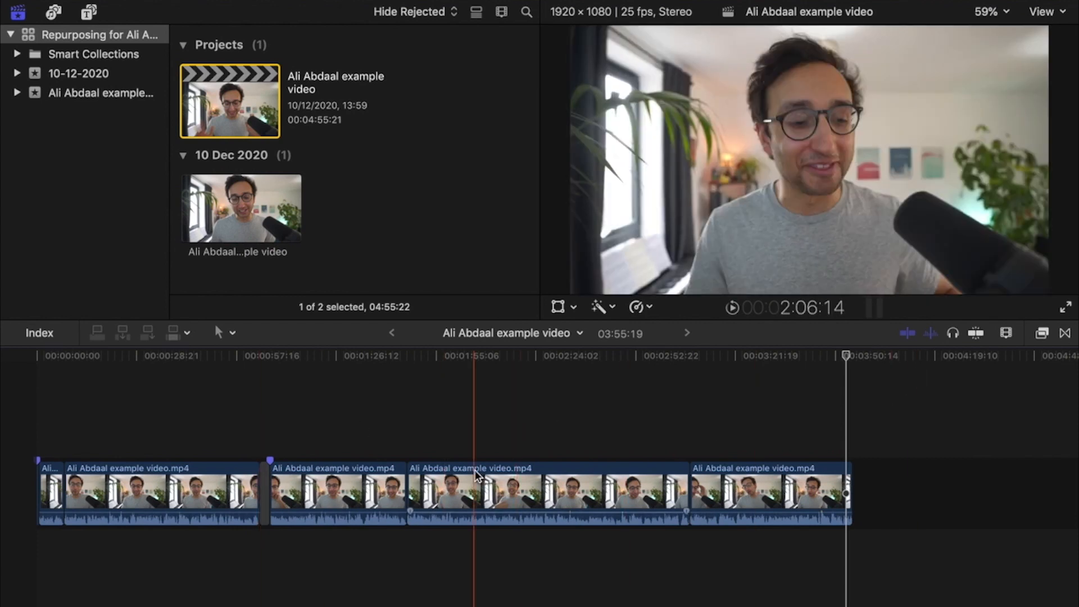
pyautogui.press('Home')
pyautogui.press('super+equal')
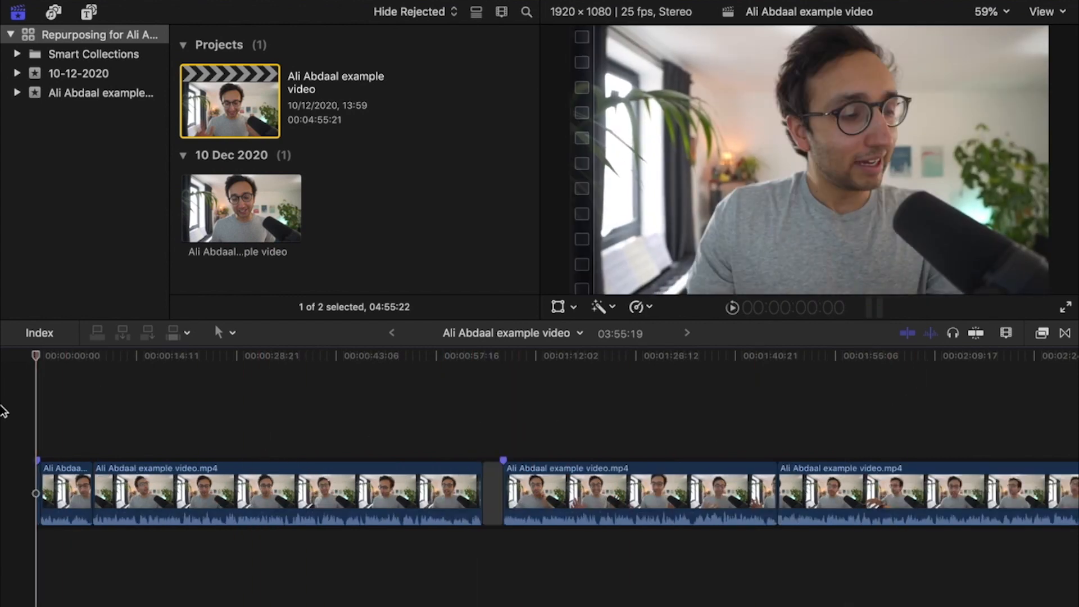
pyautogui.press('super+equal')
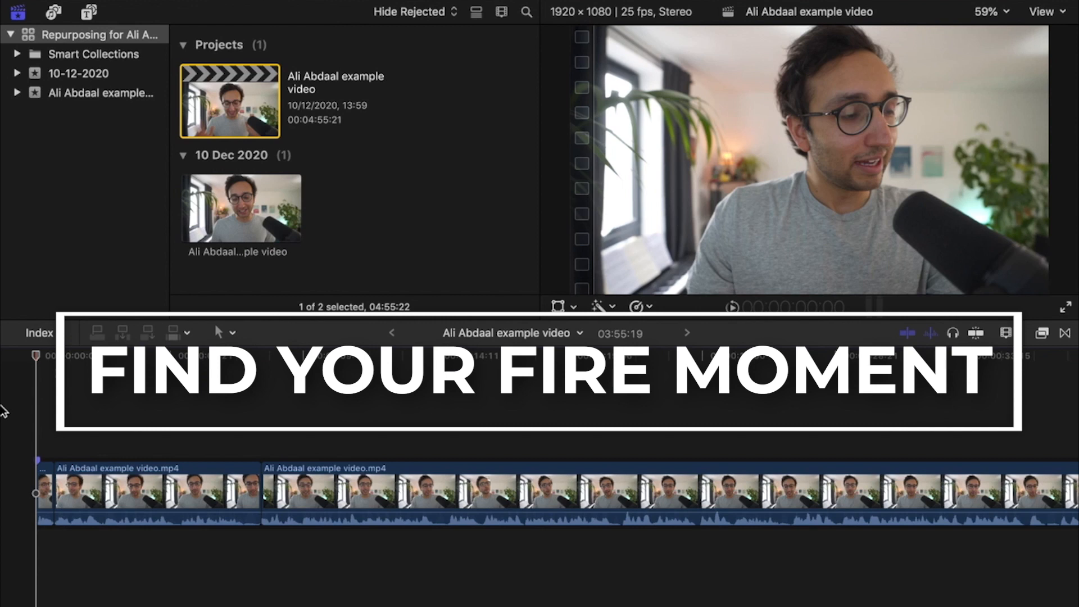
pyautogui.press('super+minus')
pyautogui.press('super+minus')
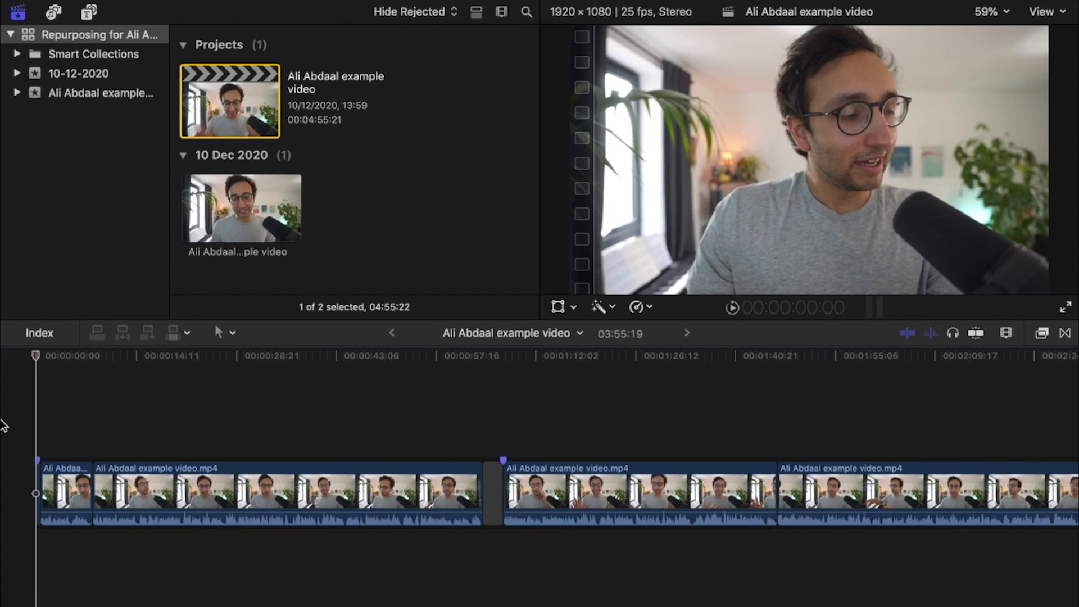
pyautogui.press('super+minus')
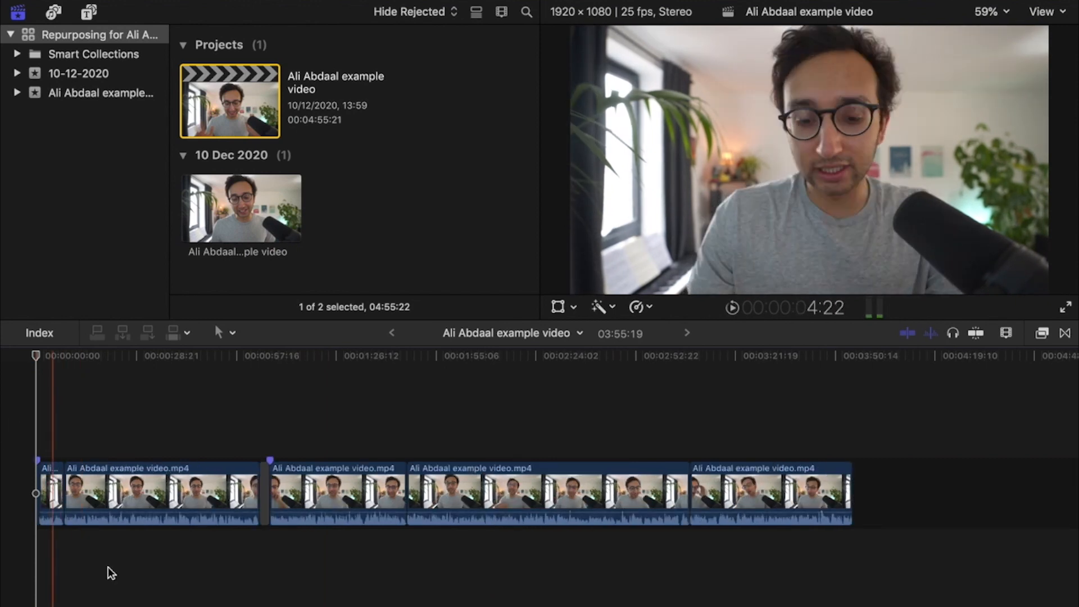
pyautogui.moveTo(247, 596); pyautogui.dragTo(50, 405)
pyautogui.moveTo(954, 588); pyautogui.dragTo(291, 442)
pyautogui.click(412, 421)
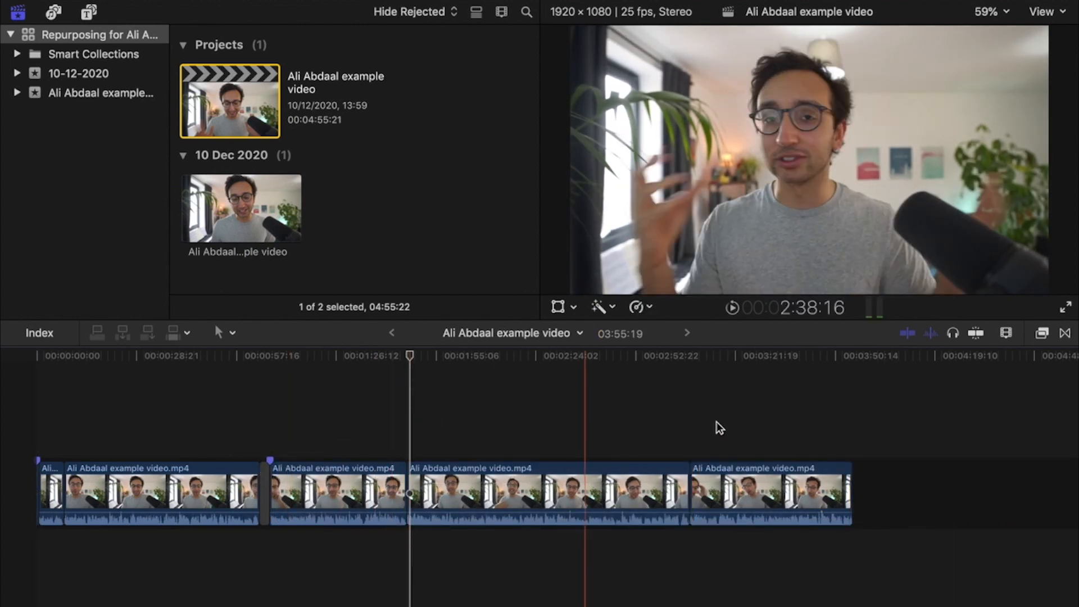
pyautogui.click(407, 399)
pyautogui.click(410, 399)
pyautogui.press('space')
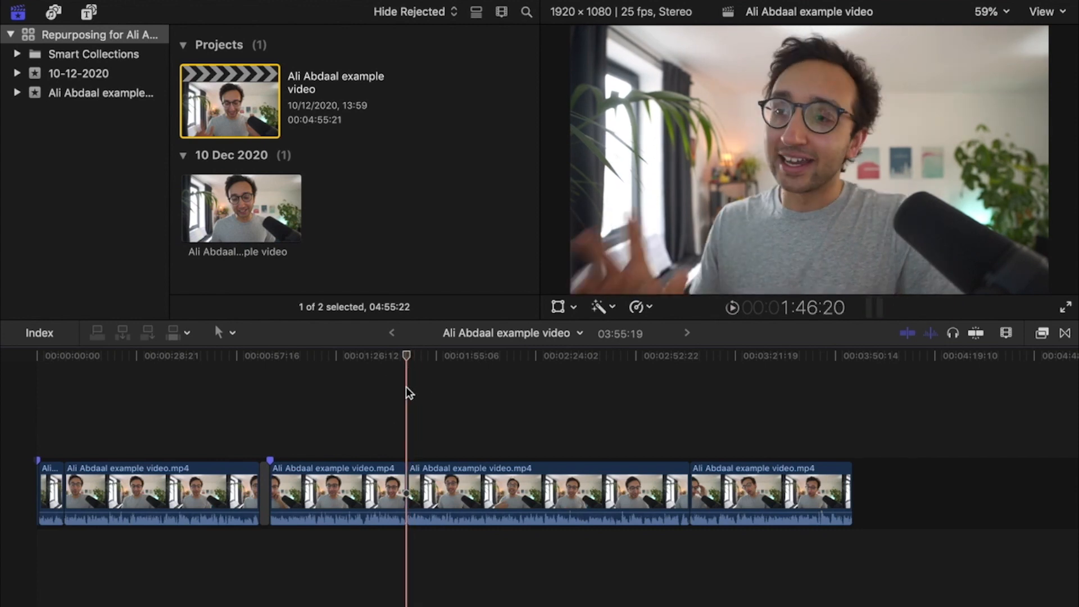
# - Split off the last five seconds or so of the clip before the gap and move that piece to the start of the timeline
pyautogui.click(222, 400)
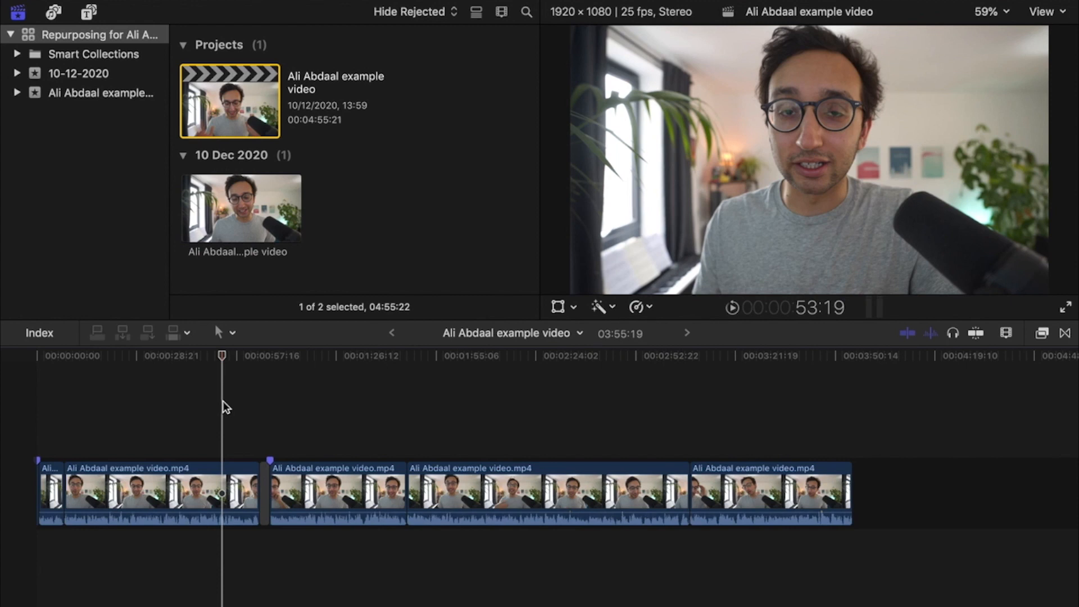
pyautogui.press('b')
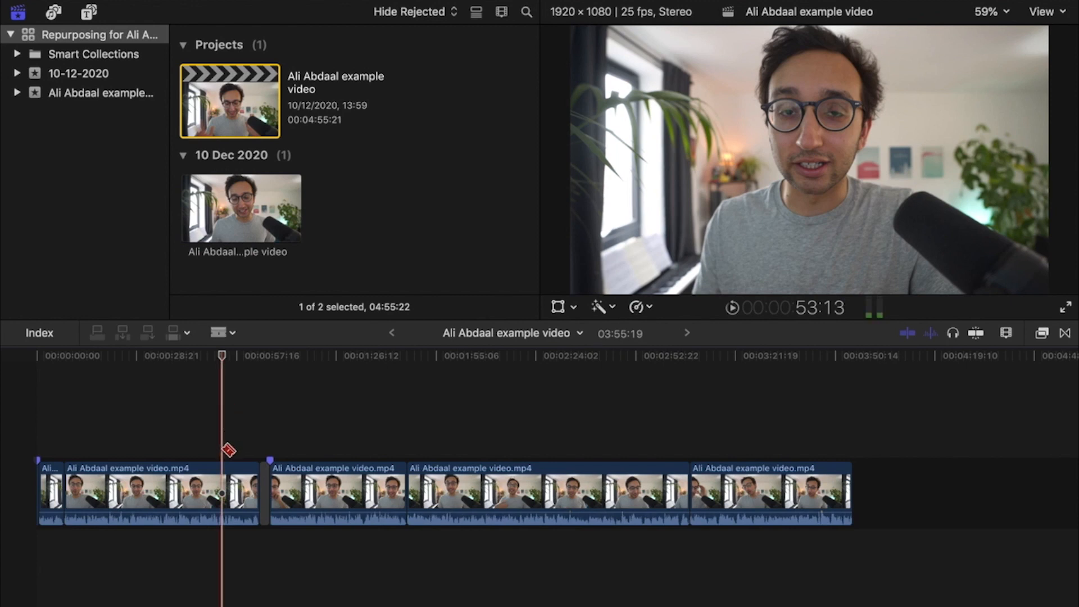
pyautogui.click(242, 489)
pyautogui.press('a')
pyautogui.click(247, 428)
pyautogui.click(250, 489)
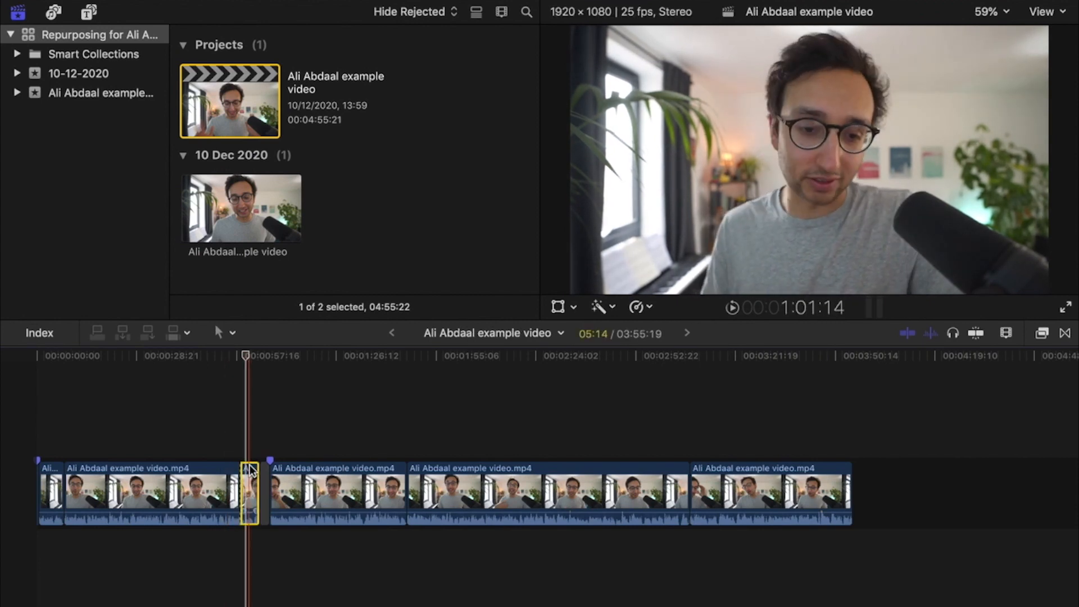
pyautogui.moveTo(250, 488); pyautogui.dragTo(3, 494)
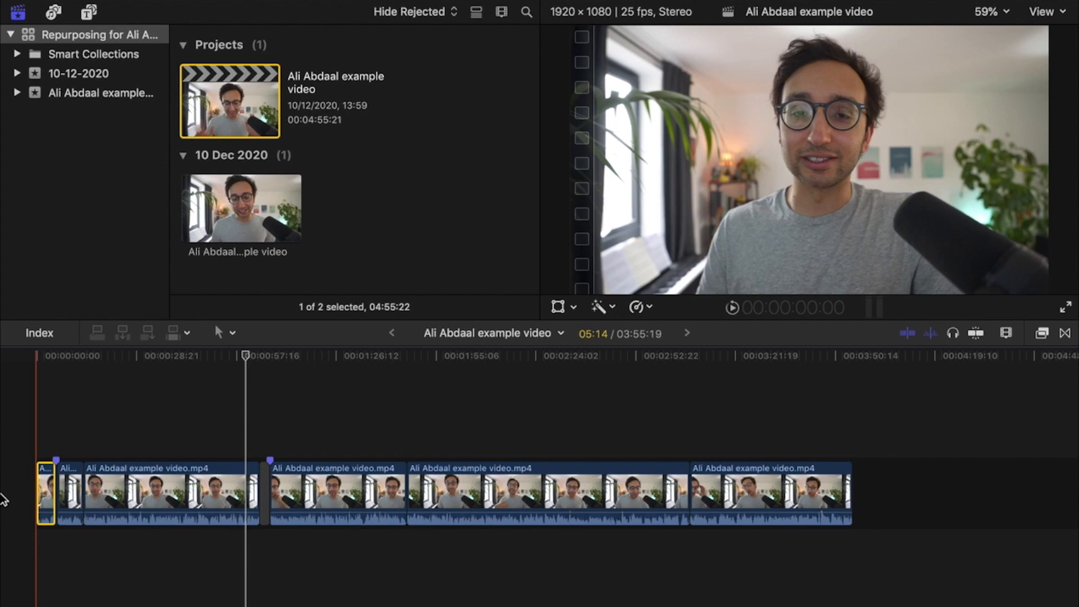
# - Examine the first segment from its start to the cut where its last clip meets the gap
pyautogui.press('Home')
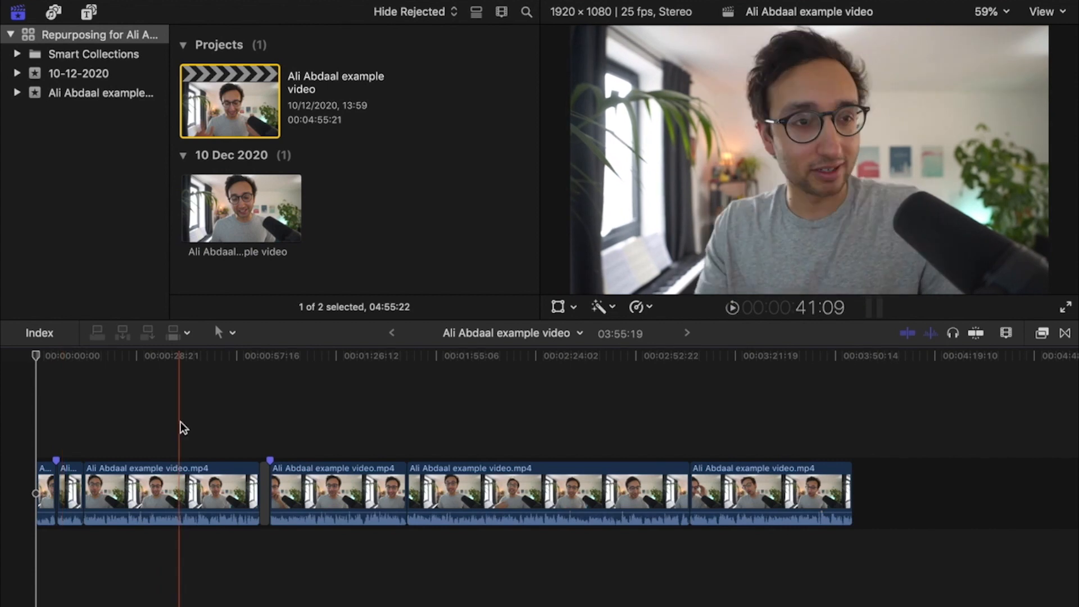
pyautogui.click(258, 417)
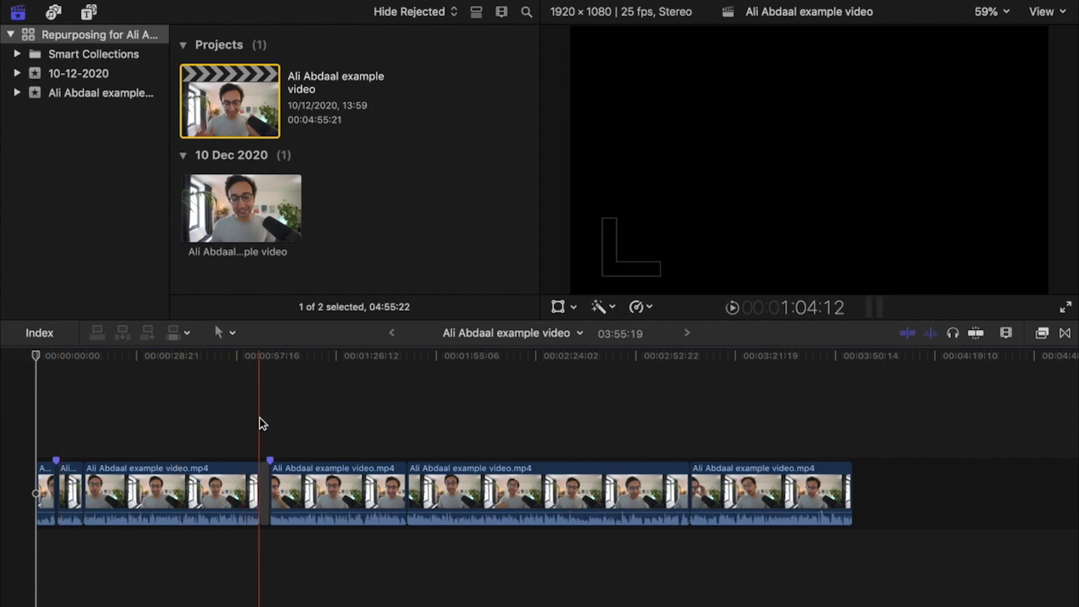
pyautogui.press('super+equal')
pyautogui.press('super+equal')
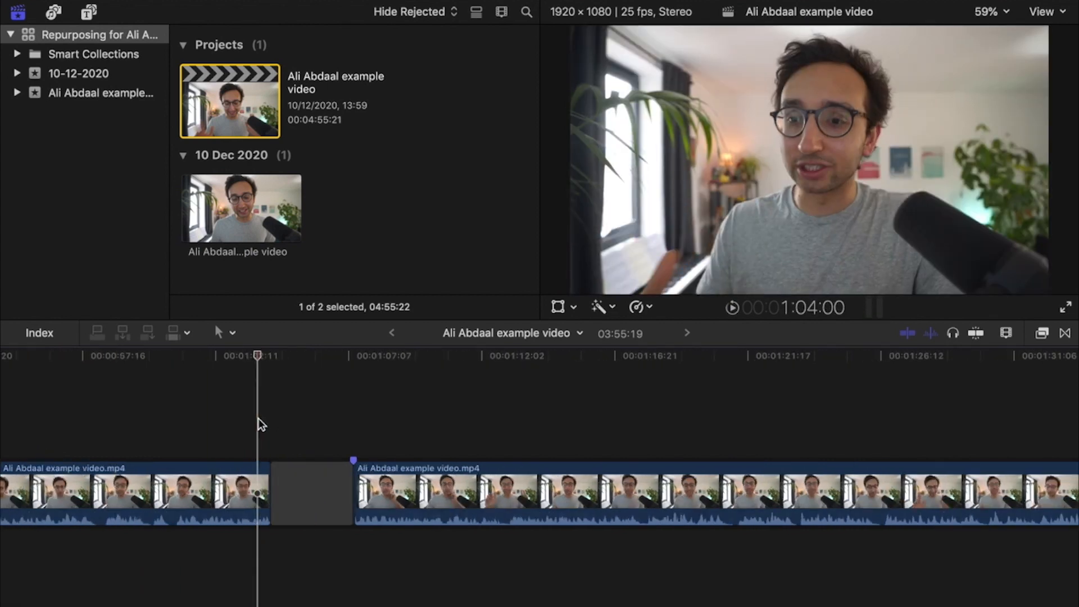
pyautogui.press('Down')
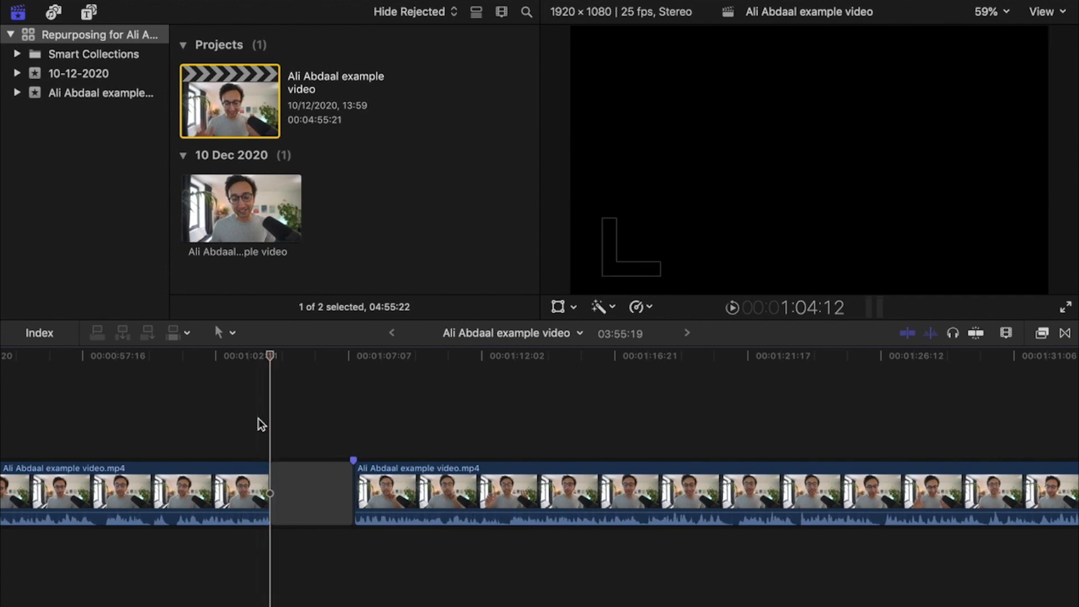
pyautogui.hotkey('shift', 'z')
pyautogui.press('Home')
# - Select the first segment's clips before the gap and start a new project named "Ali Portrait template"
pyautogui.moveTo(121, 575); pyautogui.dragTo(3, 456)
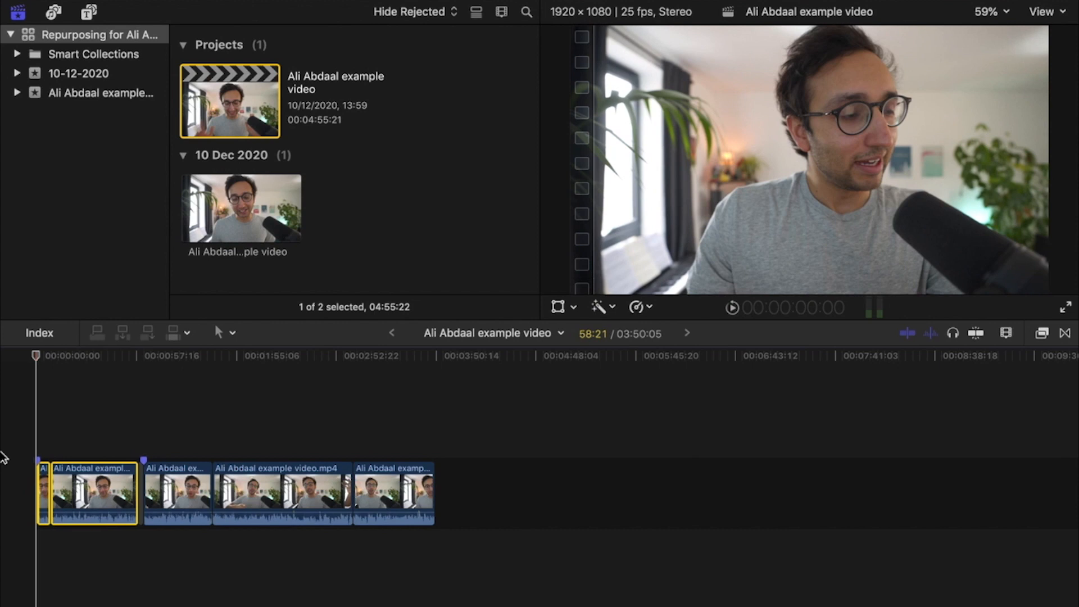
pyautogui.press('super+n')
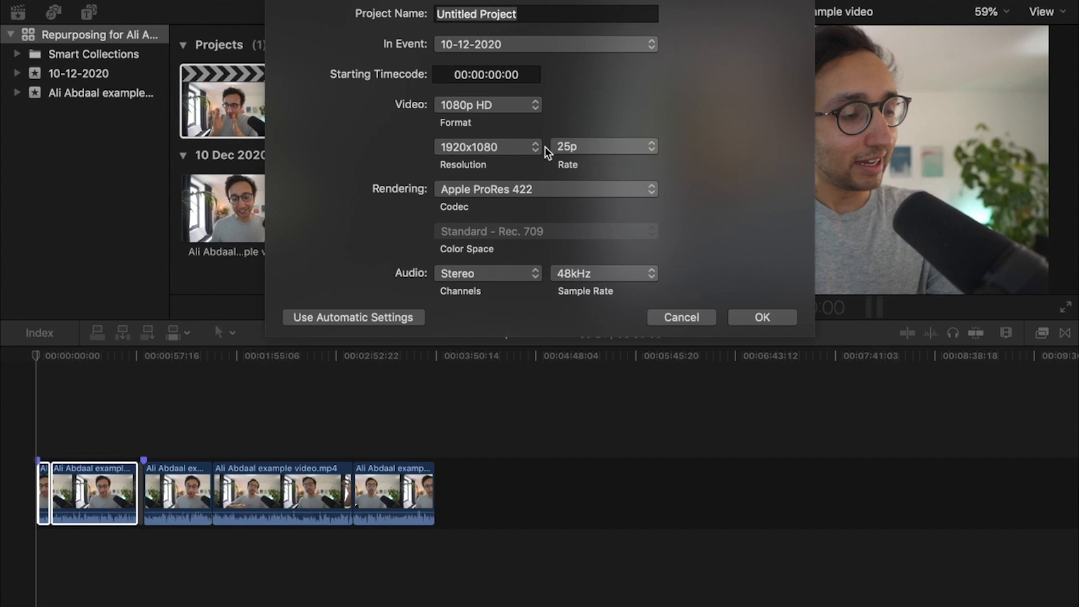
pyautogui.click(517, 14)
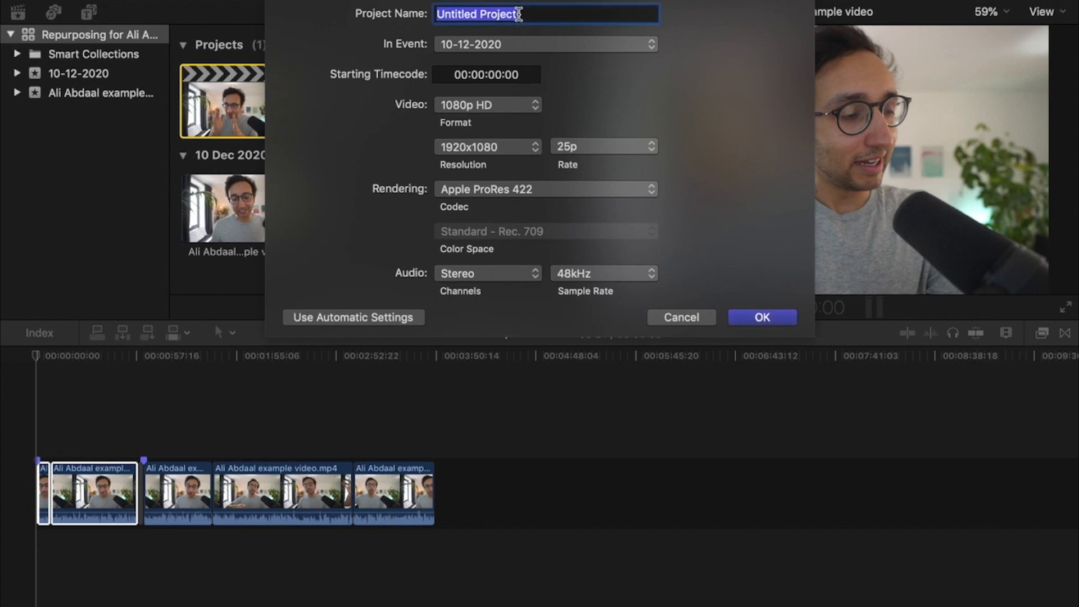
pyautogui.write('Ali ')
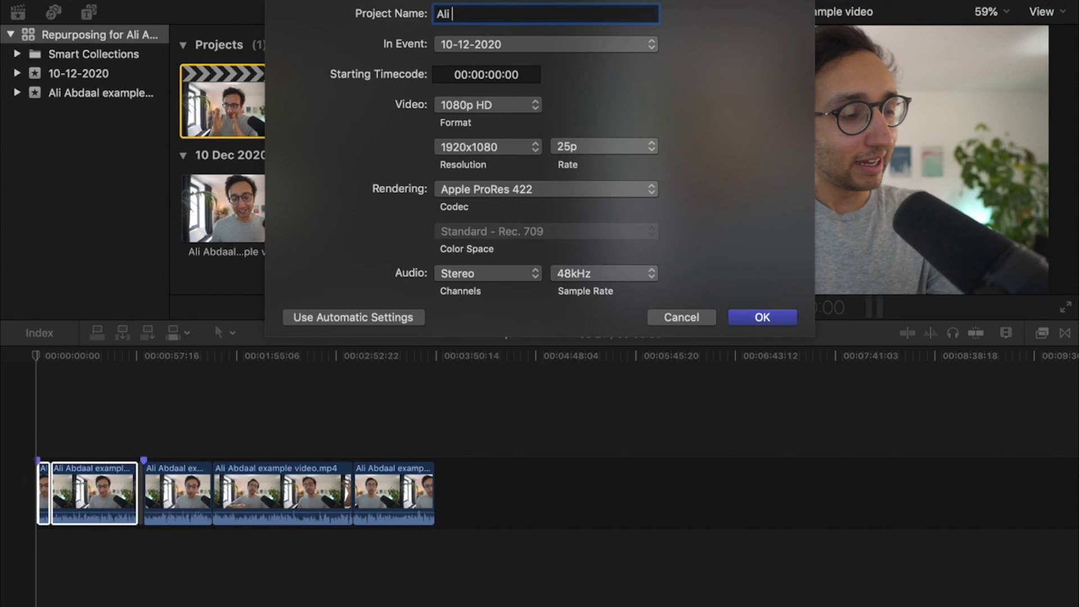
pyautogui.write('Portrait template')
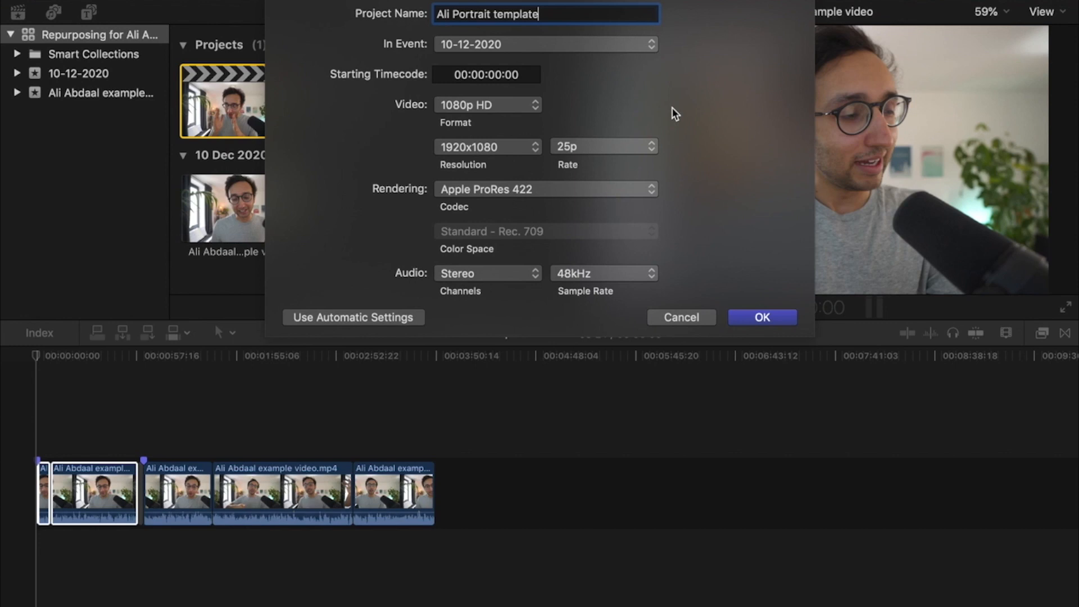
# - Give the new project a custom video format with a 1080 x 1920 resolution and create it
pyautogui.click(457, 109)
pyautogui.click(464, 291)
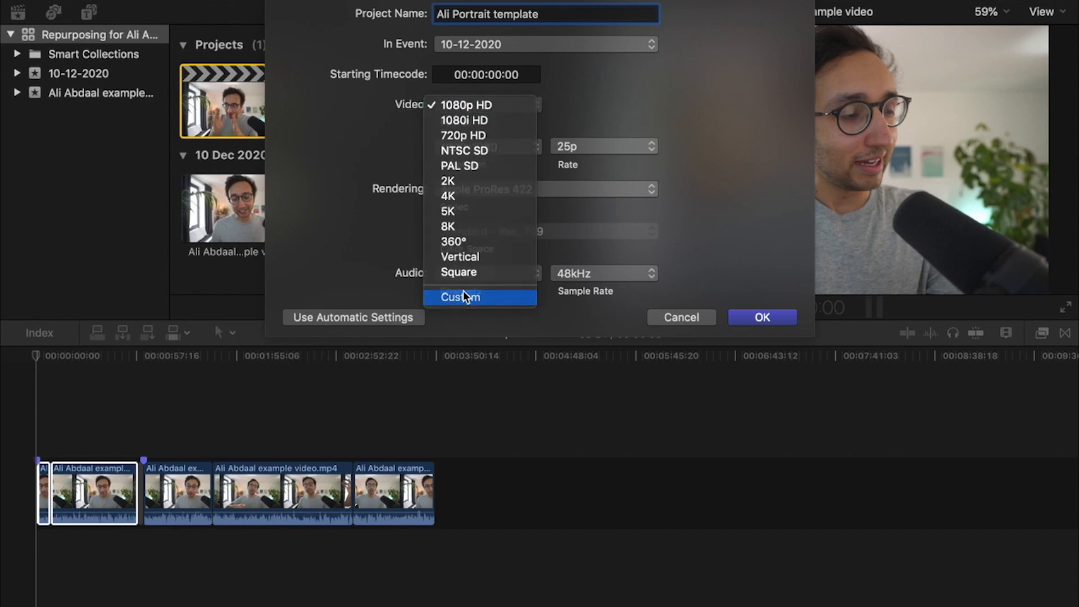
pyautogui.click(460, 147)
pyautogui.doubleClick(461, 147)
pyautogui.write('1080')
pyautogui.press('Tab')
pyautogui.write('1920')
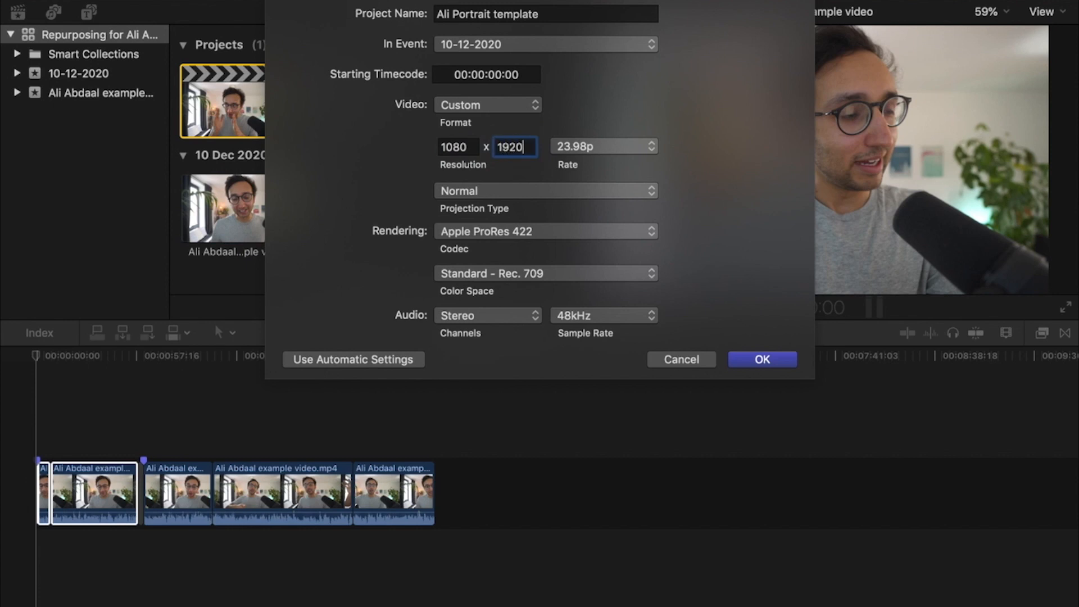
pyautogui.click(761, 359)
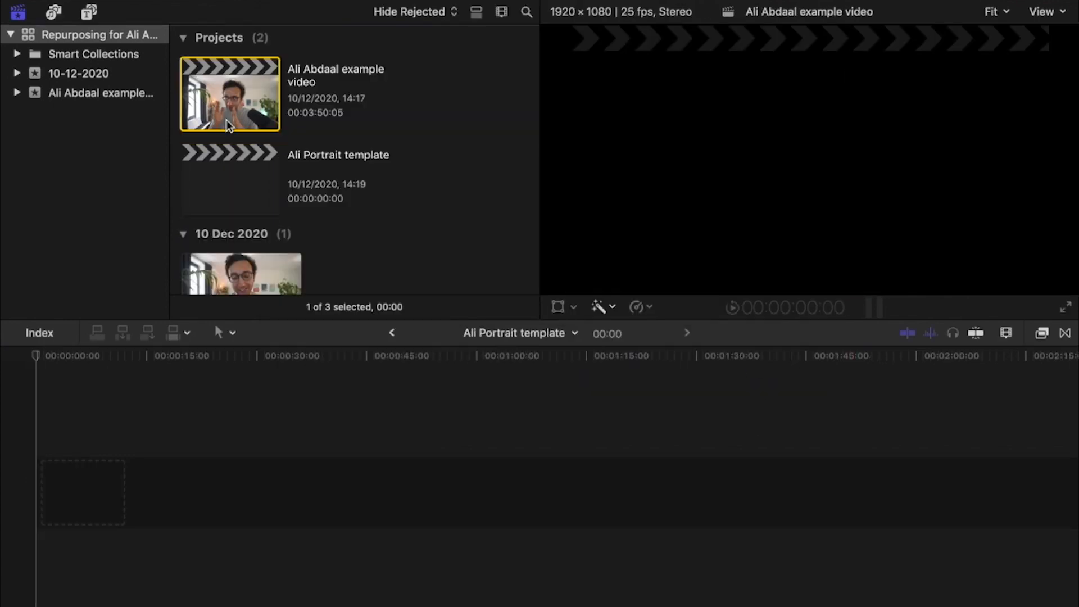
# - Copy the two clips before the gap in "Ali Abdaal example video" into the "Ali Portrait template" project
pyautogui.doubleClick(227, 125)
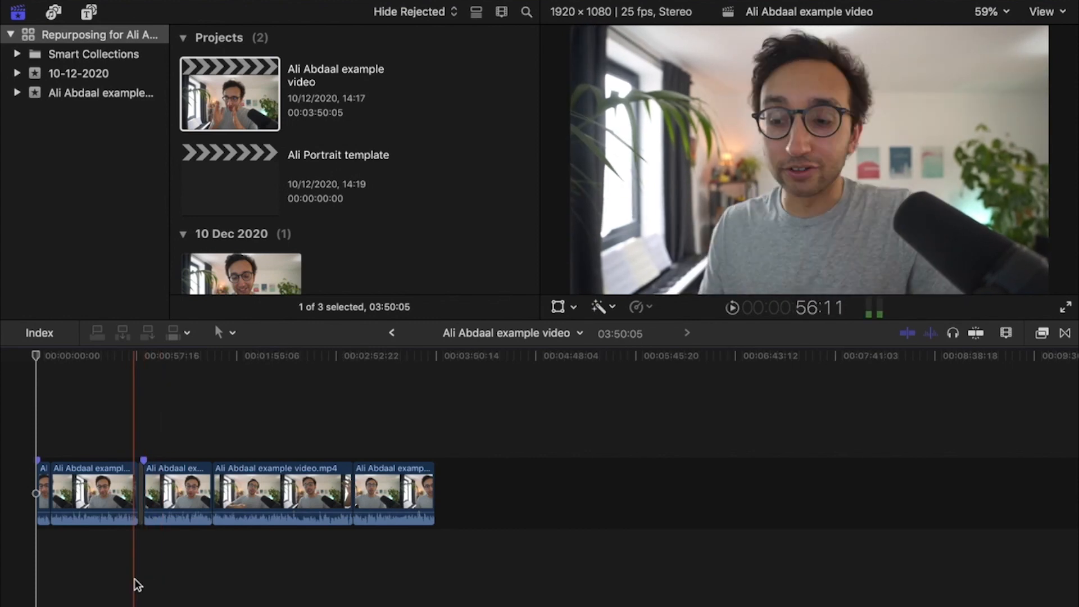
pyautogui.moveTo(133, 578); pyautogui.dragTo(4, 489)
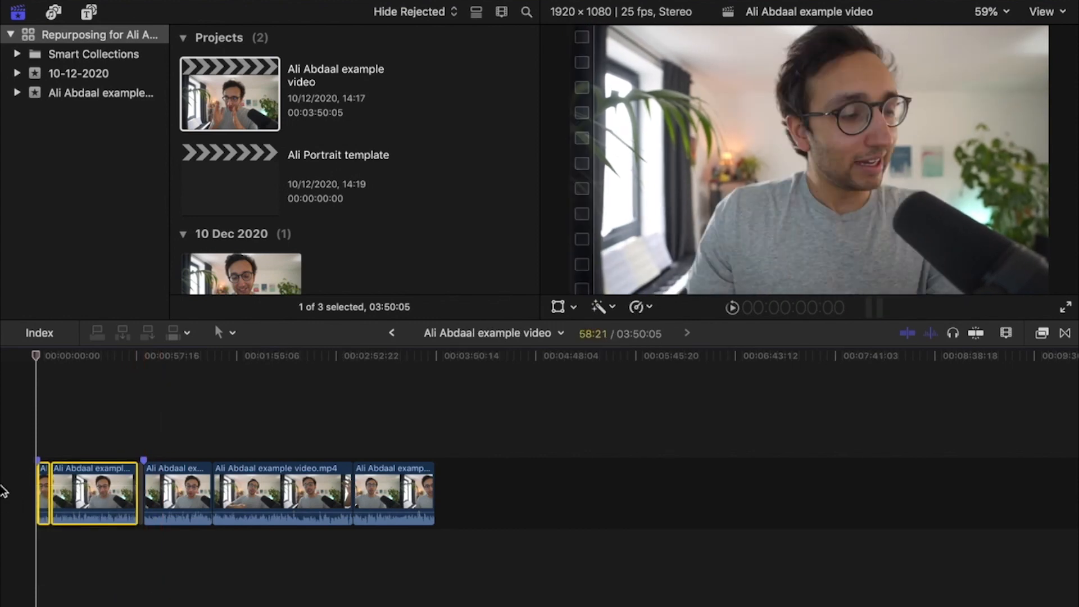
pyautogui.doubleClick(229, 163)
pyautogui.press('super+v')
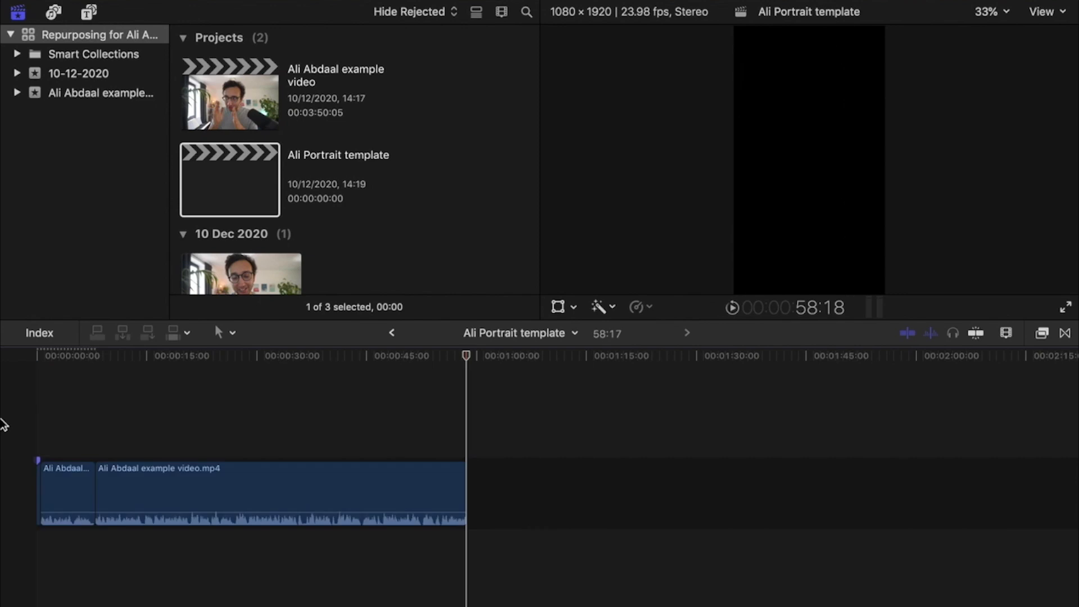
pyautogui.press('Home')
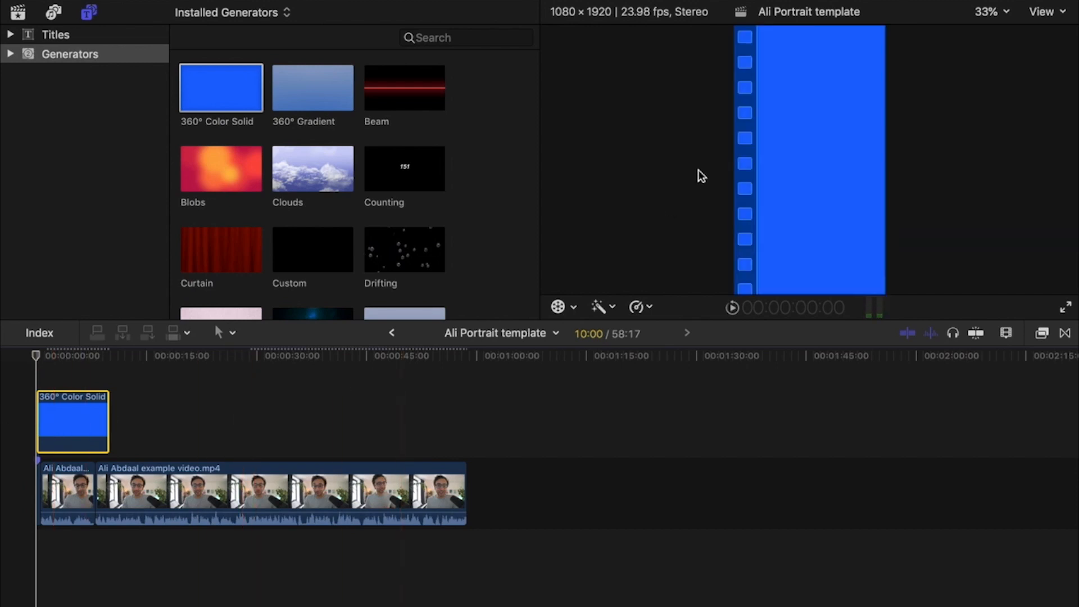
# - Move the 360° Color Solid beneath the video clips and extend it to end exactly with the footage at 58:17
pyautogui.click(69, 414)
pyautogui.moveTo(68, 415); pyautogui.dragTo(27, 571)
pyautogui.moveTo(108, 556); pyautogui.dragTo(464, 552)
pyautogui.scroll(5, 466, 555)
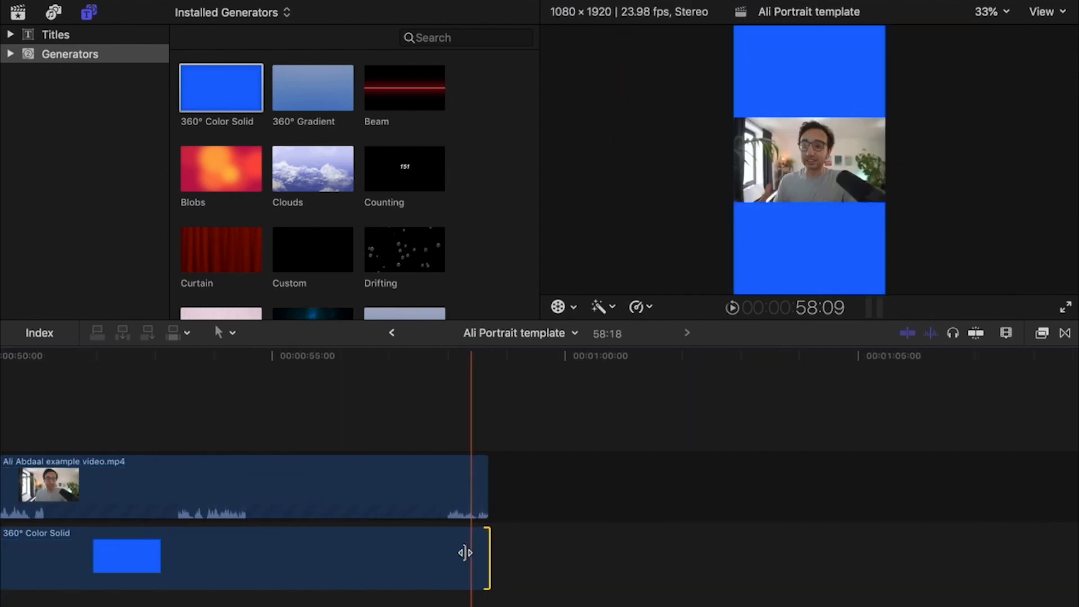
pyautogui.scroll(3, 468, 556)
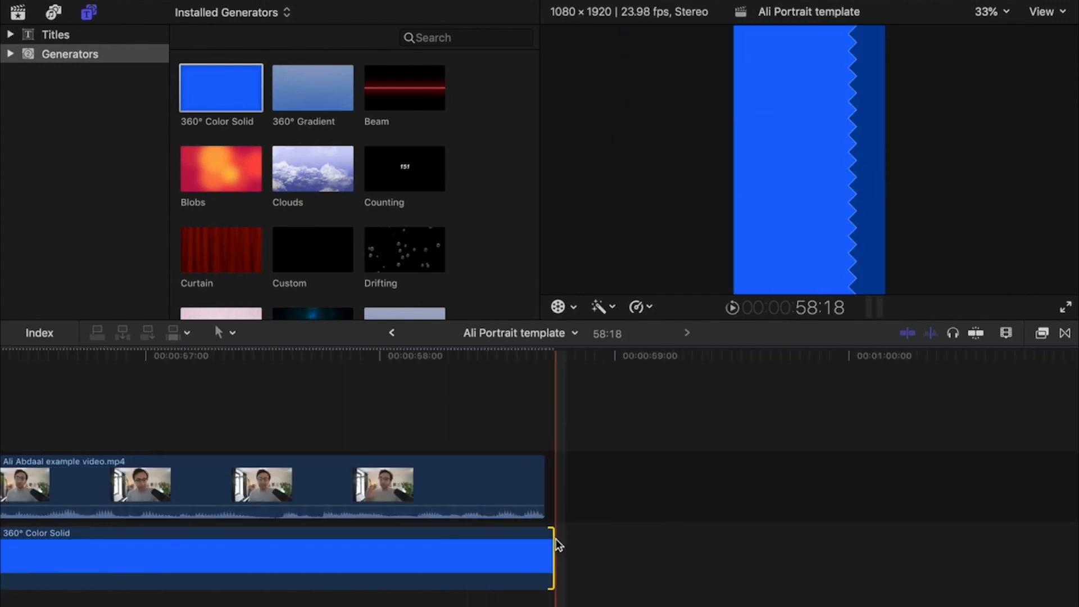
pyautogui.moveTo(558, 544); pyautogui.dragTo(550, 543)
pyautogui.press('super+minus')
pyautogui.press('super+minus')
pyautogui.press('super+minus')
pyautogui.press('super+minus')
pyautogui.press('super+minus')
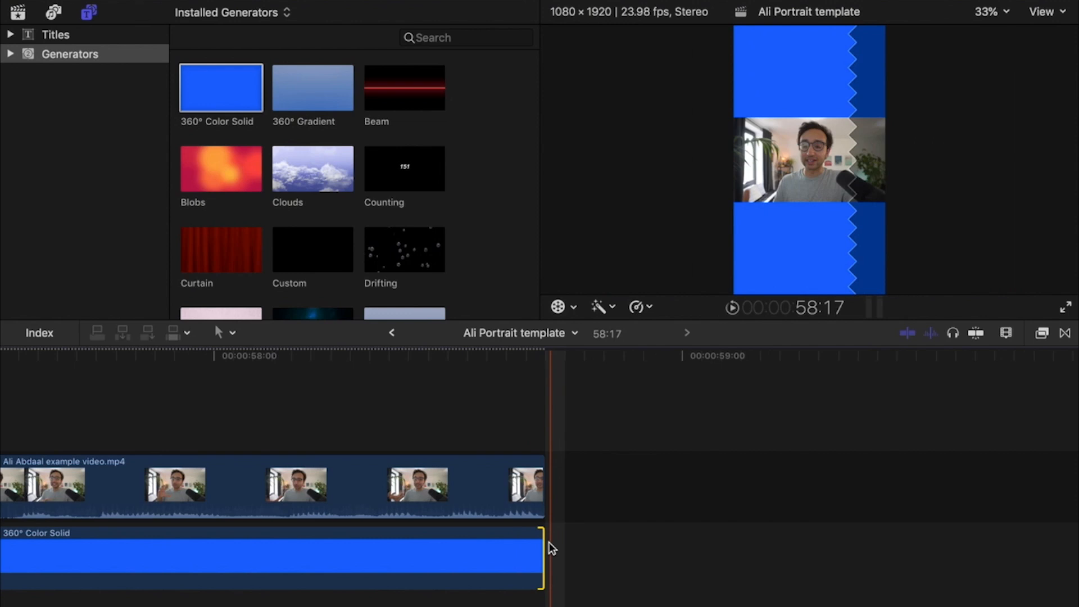
pyautogui.click(4, 519)
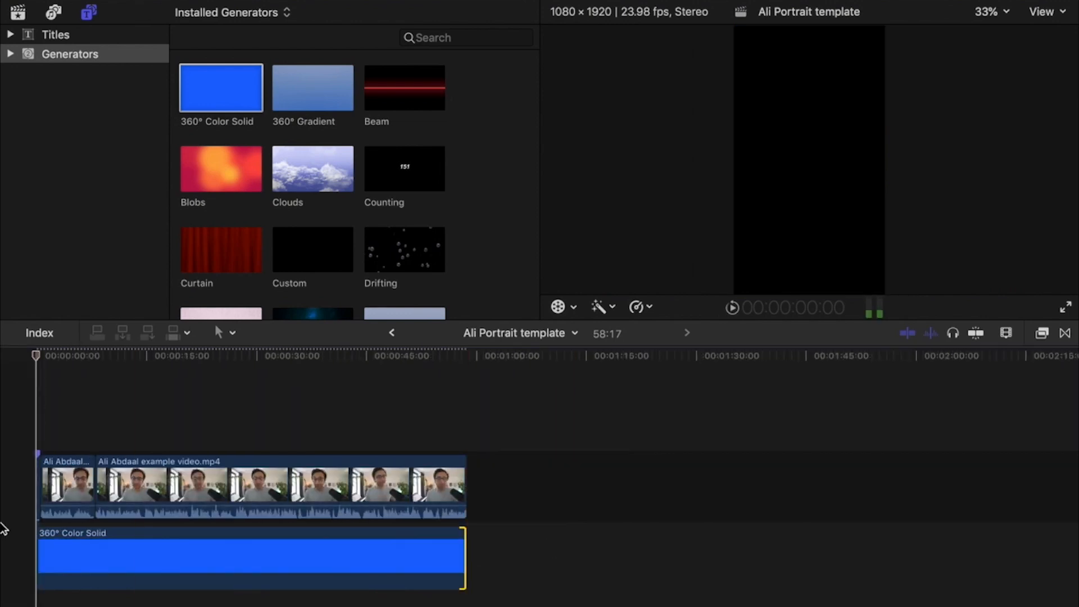
# - Change the color of the 360° Color Solid background to White from the Apple palette
pyautogui.click(81, 390)
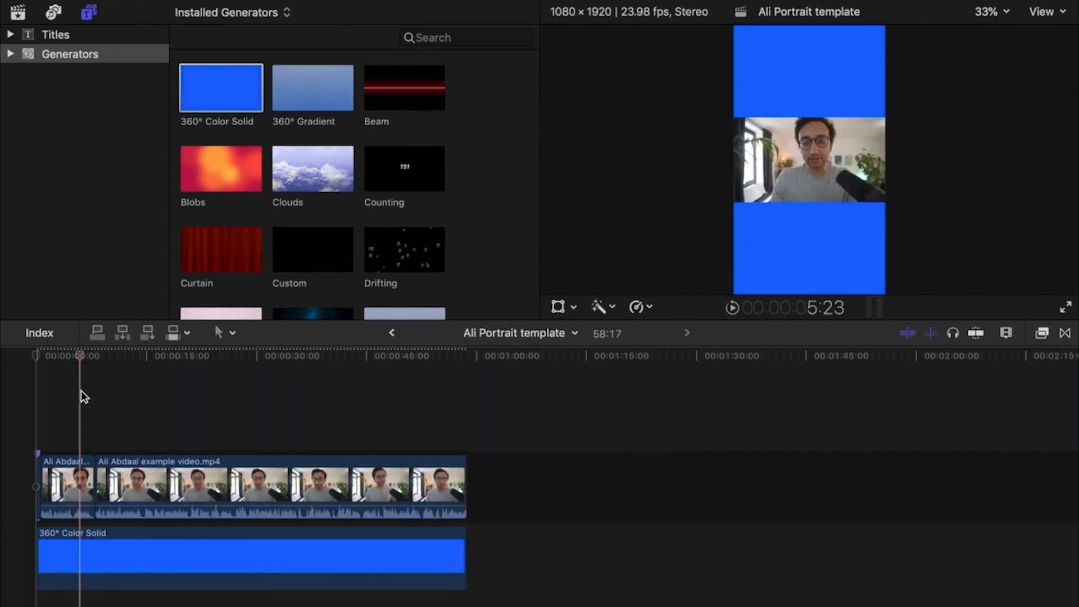
pyautogui.click(82, 543)
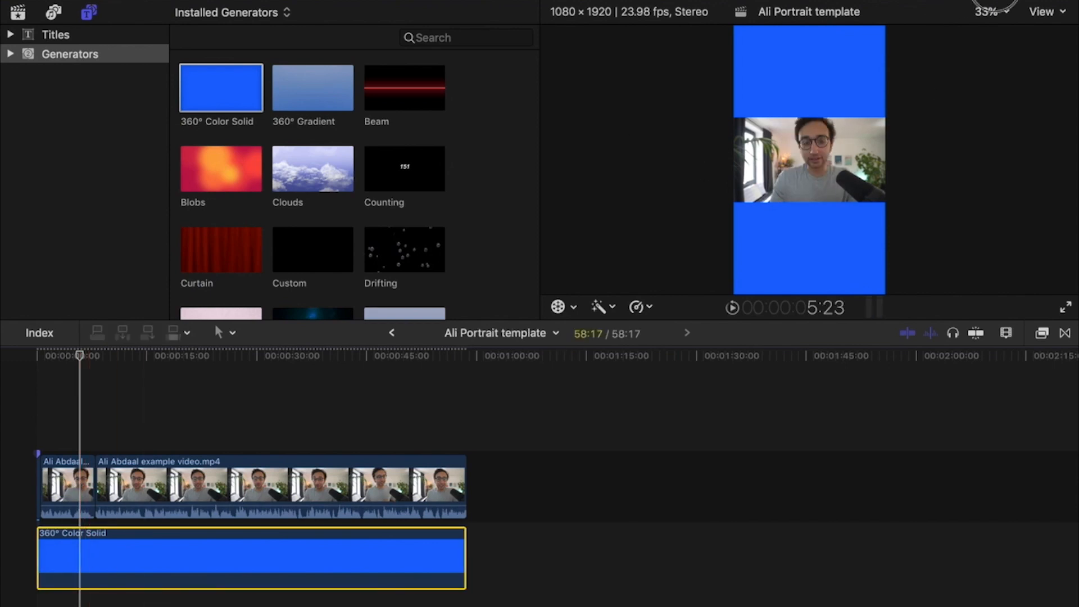
pyautogui.click(995, 1)
pyautogui.click(964, 62)
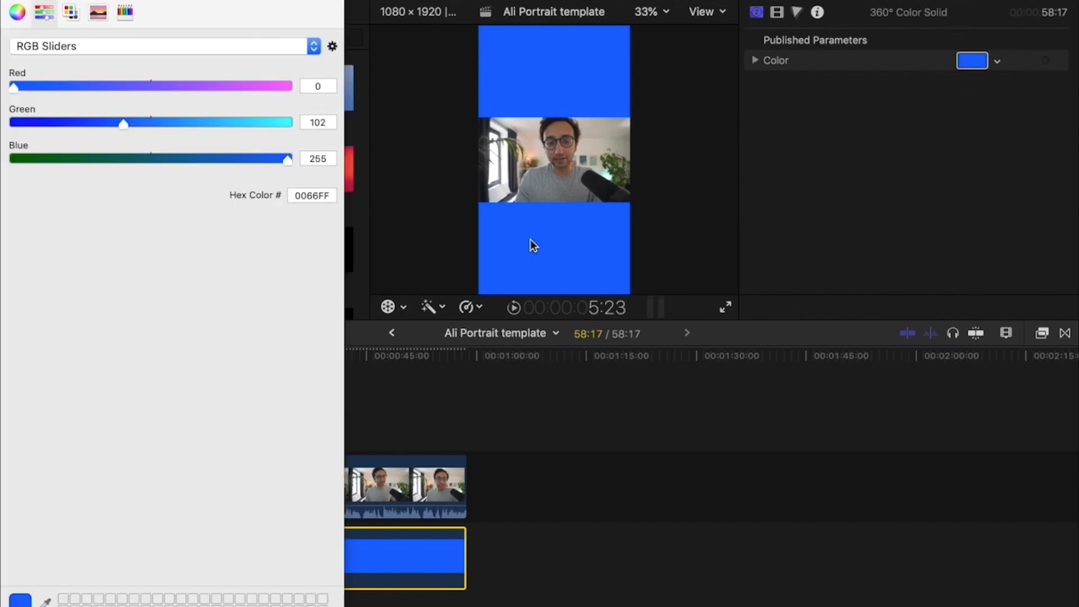
pyautogui.click(17, 13)
pyautogui.click(43, 12)
pyautogui.click(71, 12)
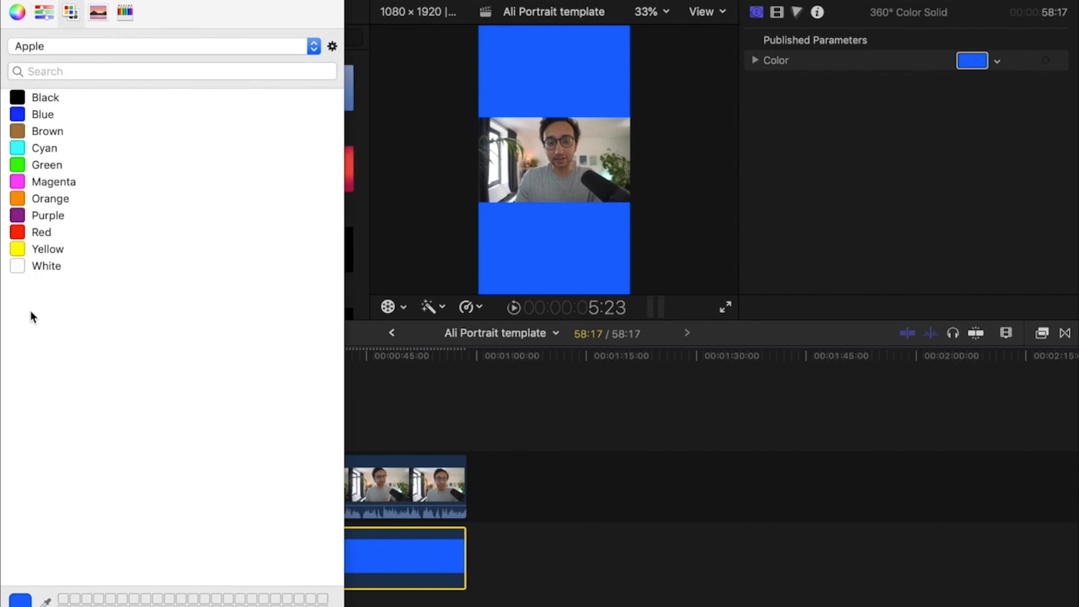
pyautogui.click(26, 268)
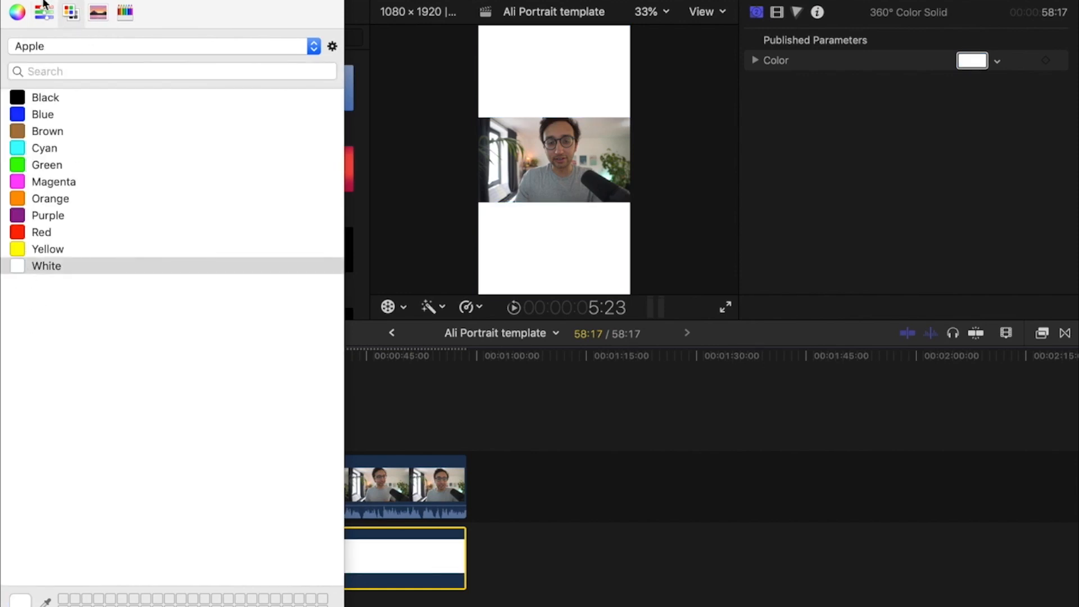
pyautogui.click(11, 1)
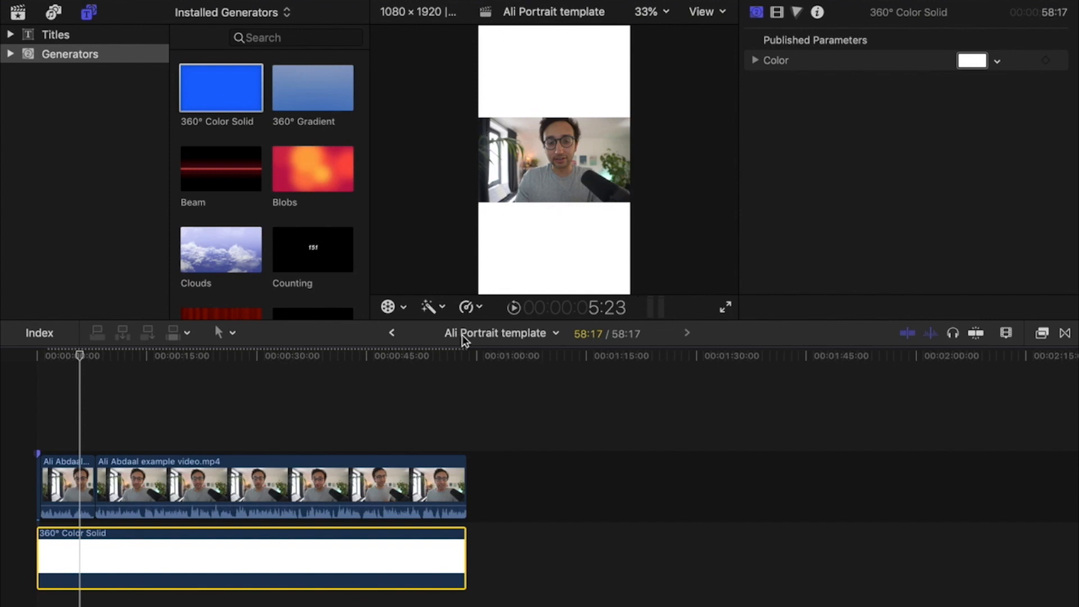
# - Add a Basic Title above the video at the start of the timeline and select it
pyautogui.click(3, 425)
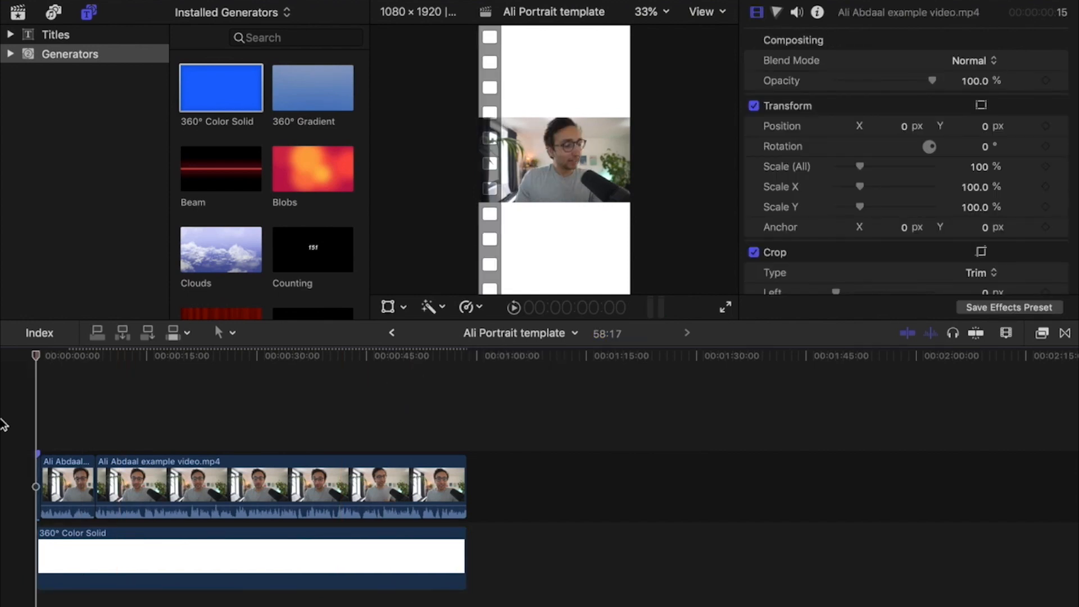
pyautogui.hotkey('ctrl', 't')
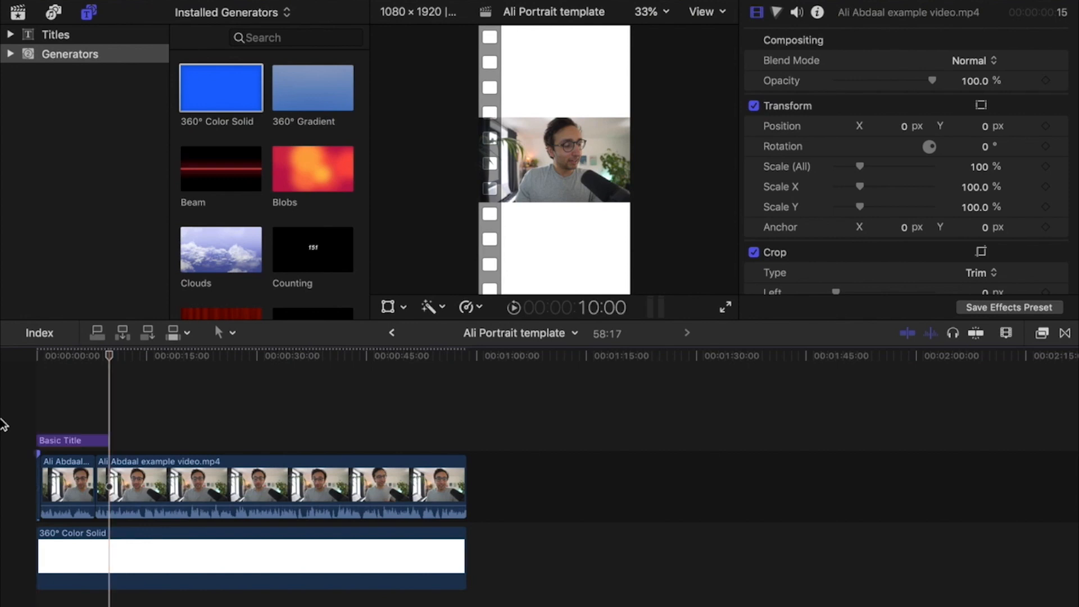
pyautogui.click(73, 440)
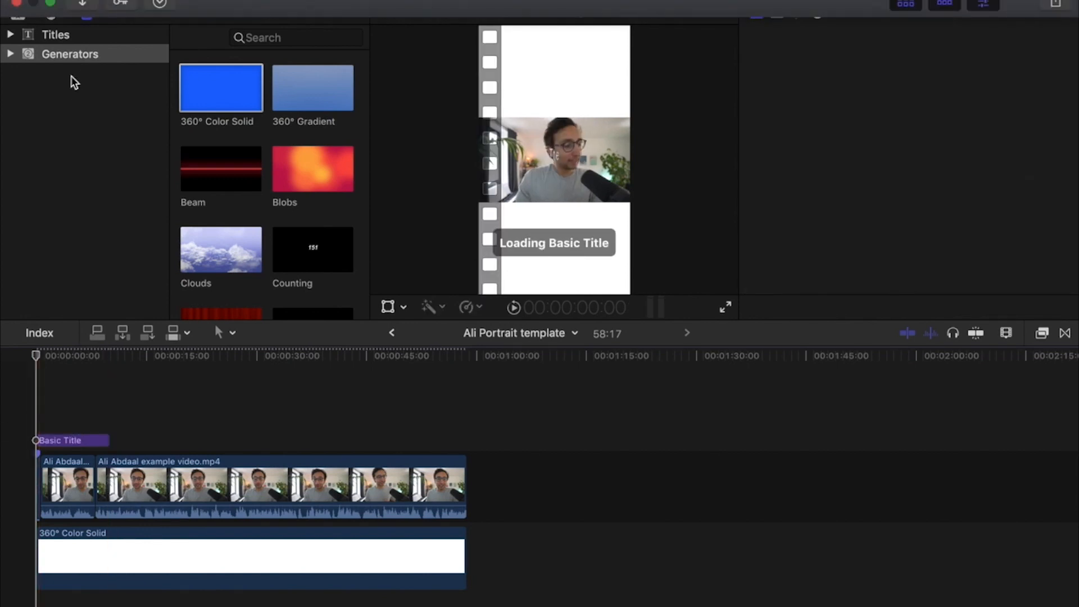
# - Extend the Basic Title across the whole timeline so it ends with the footage at 58:17
pyautogui.click(54, 36)
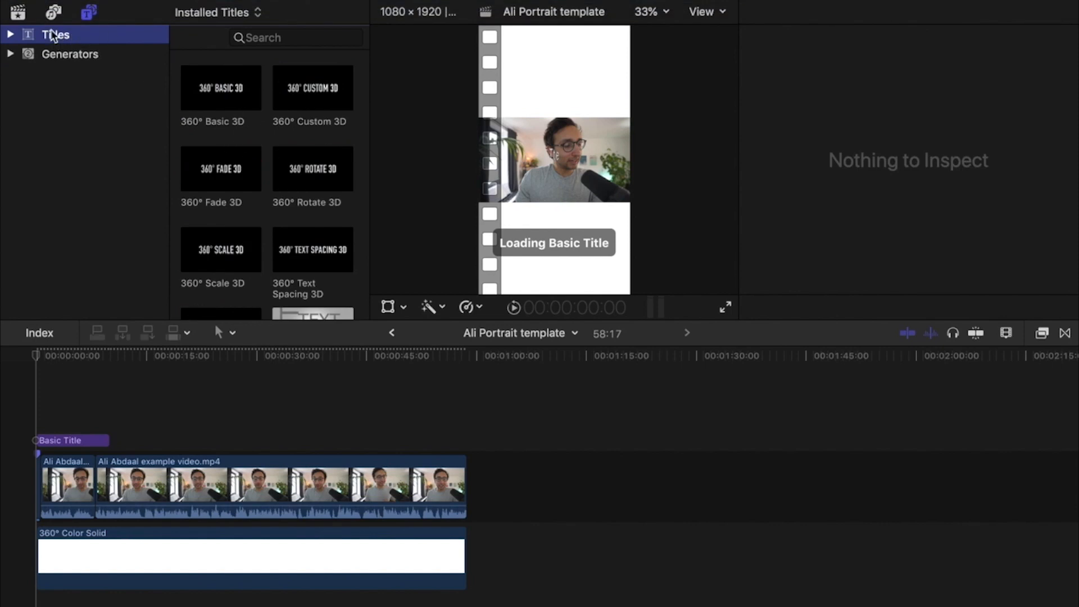
pyautogui.click(26, 16)
pyautogui.click(73, 441)
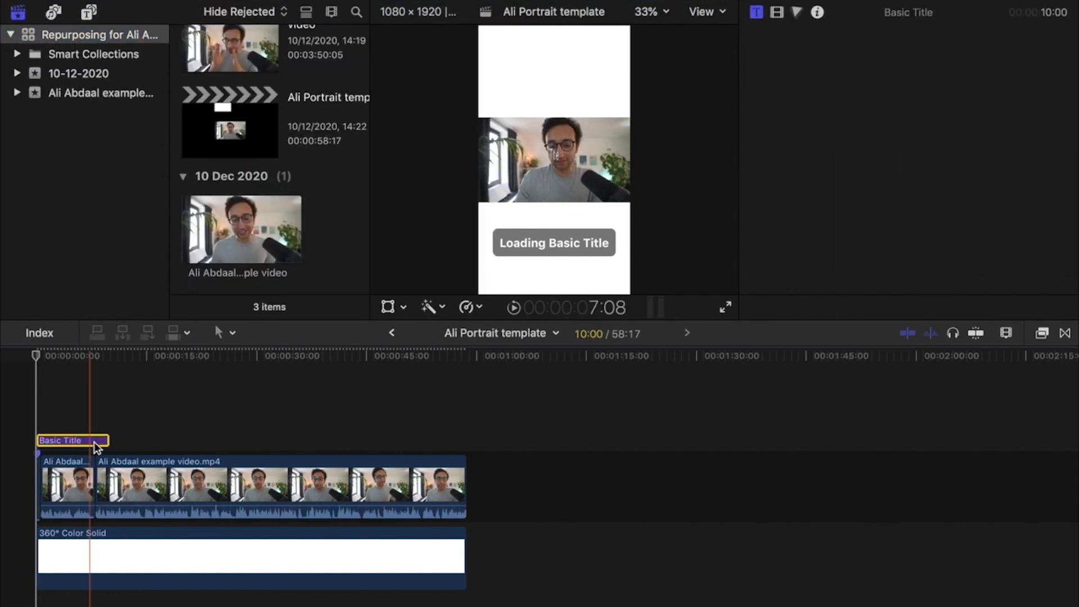
pyautogui.moveTo(105, 440); pyautogui.dragTo(466, 444)
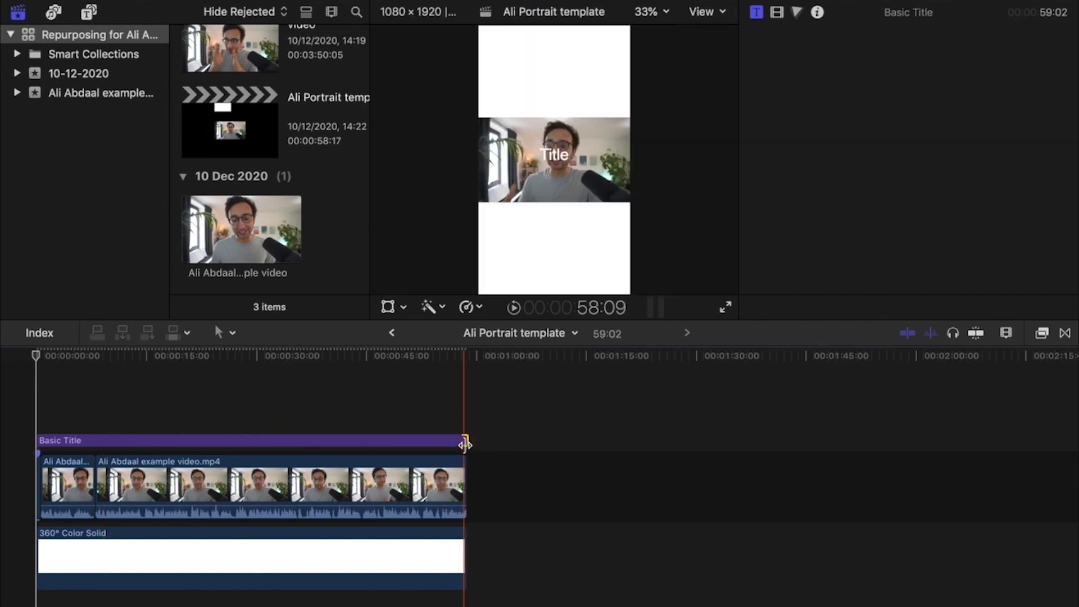
# - Replace the title's text with "FOLLOW WHAT YOU ARE INTERESTED IN", split over two lines after "YOU"
pyautogui.press('super+equal')
pyautogui.press('super+equal')
pyautogui.press('super+equal')
pyautogui.press('super+equal')
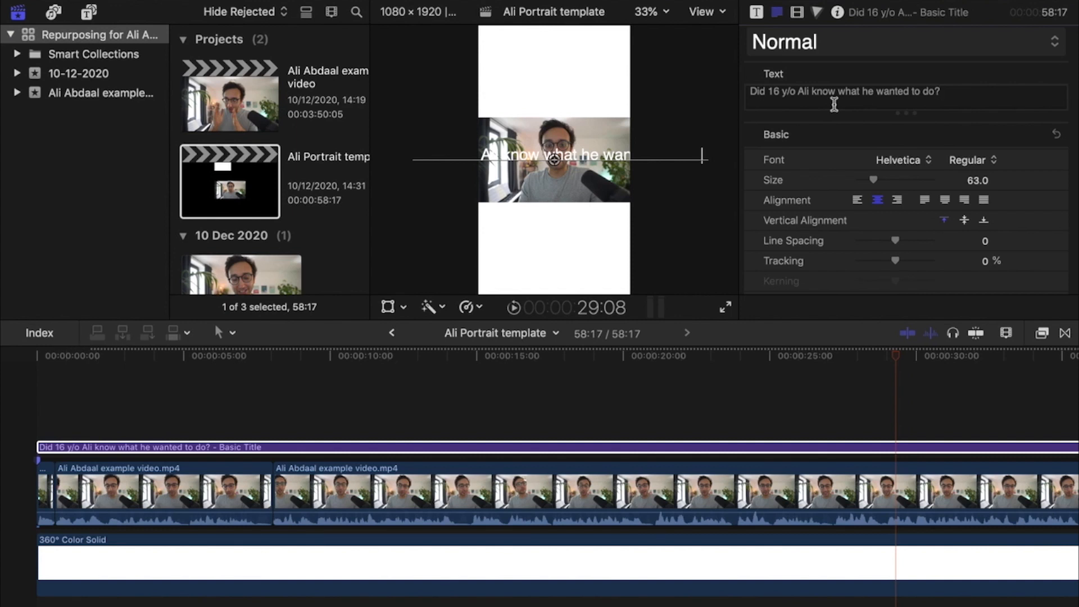
pyautogui.tripleClick(849, 93)
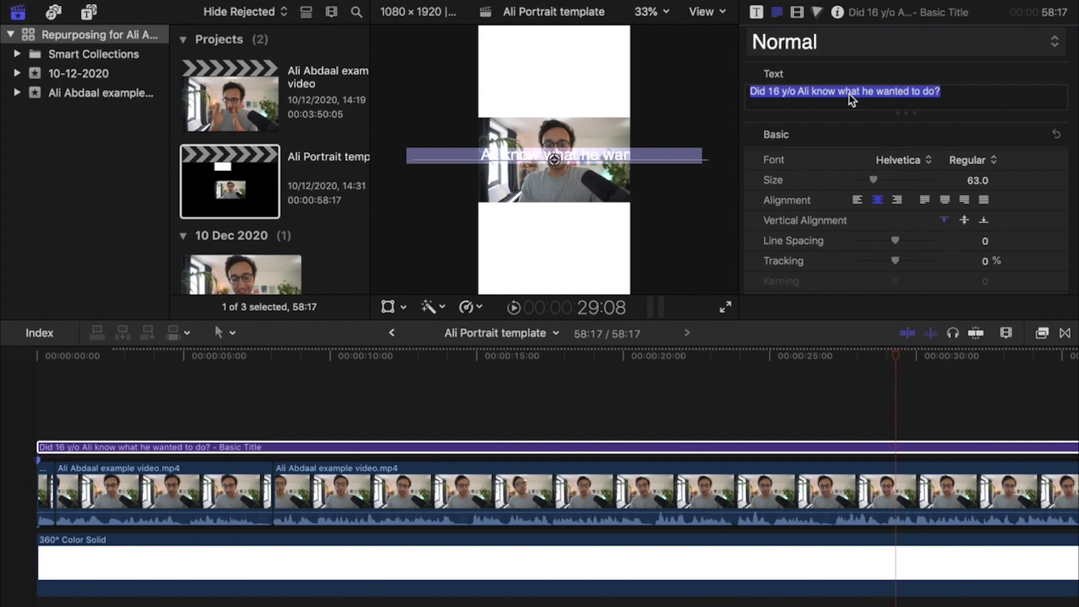
pyautogui.write('FOLLOW WHAT YOU ARE INTERESTED IN')
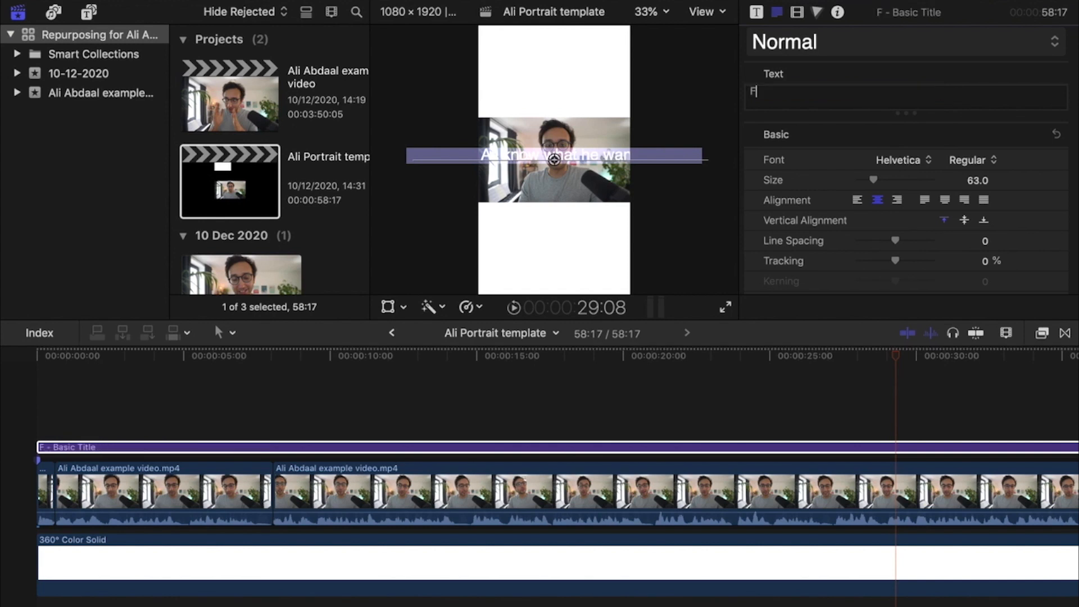
# - Set the title's font to Inter with the Bold style
pyautogui.click(906, 165)
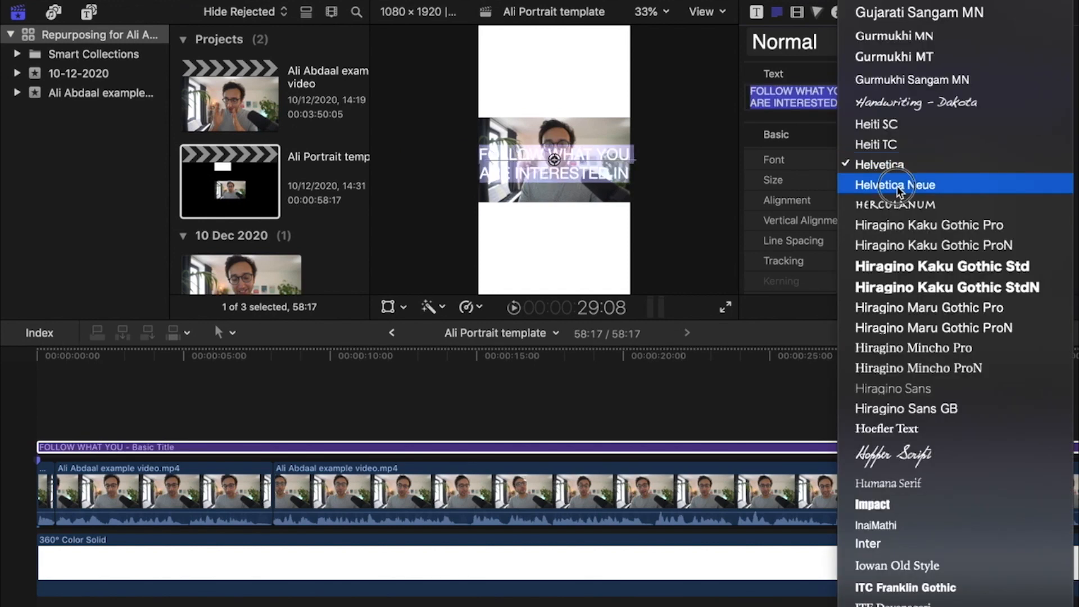
pyautogui.click(896, 185)
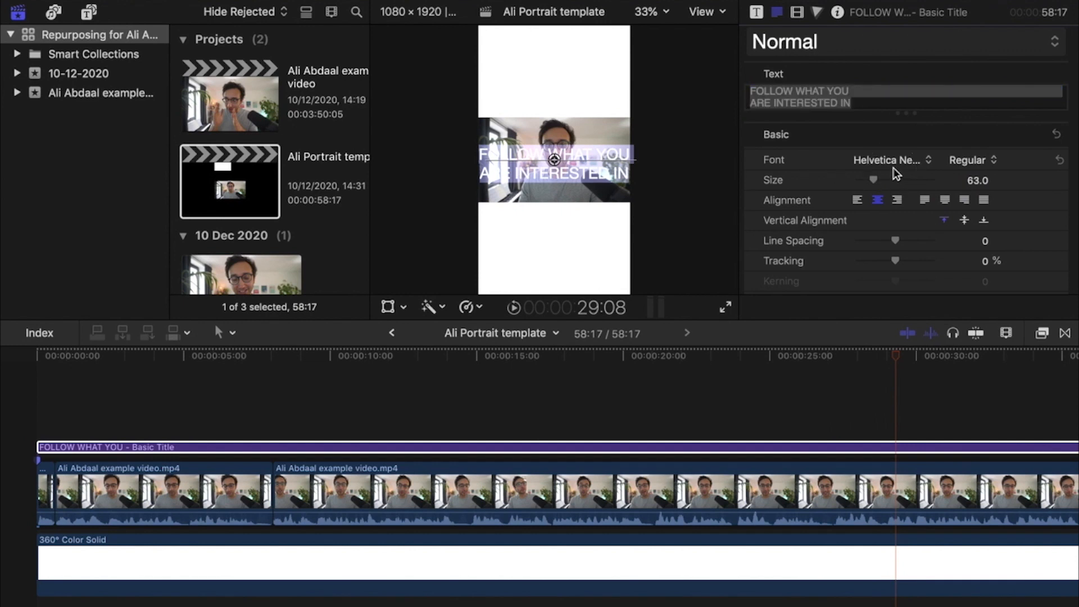
pyautogui.click(892, 164)
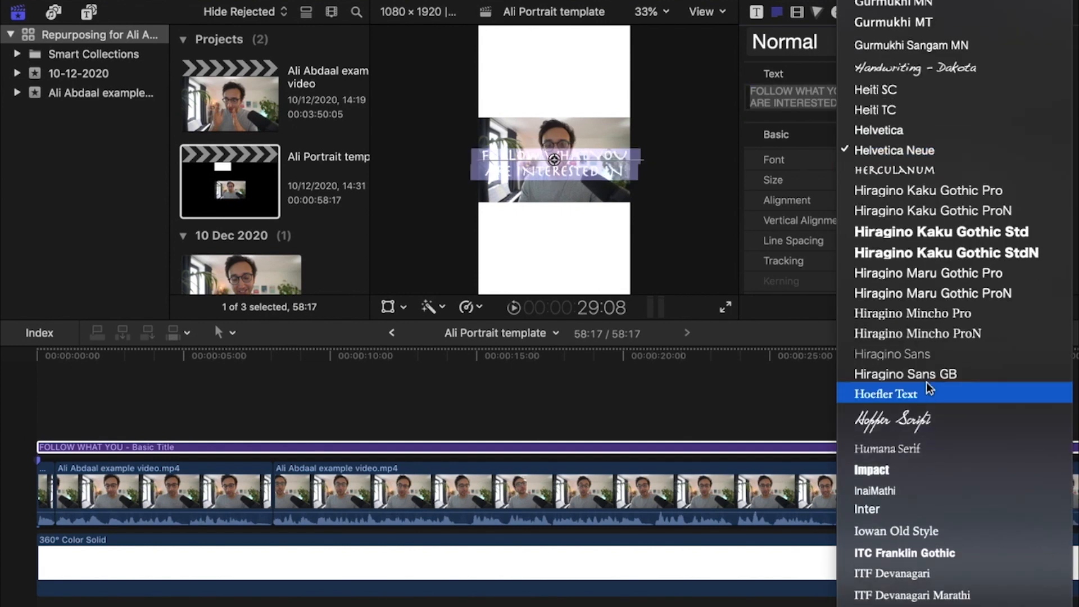
pyautogui.scroll(-5, 893, 393)
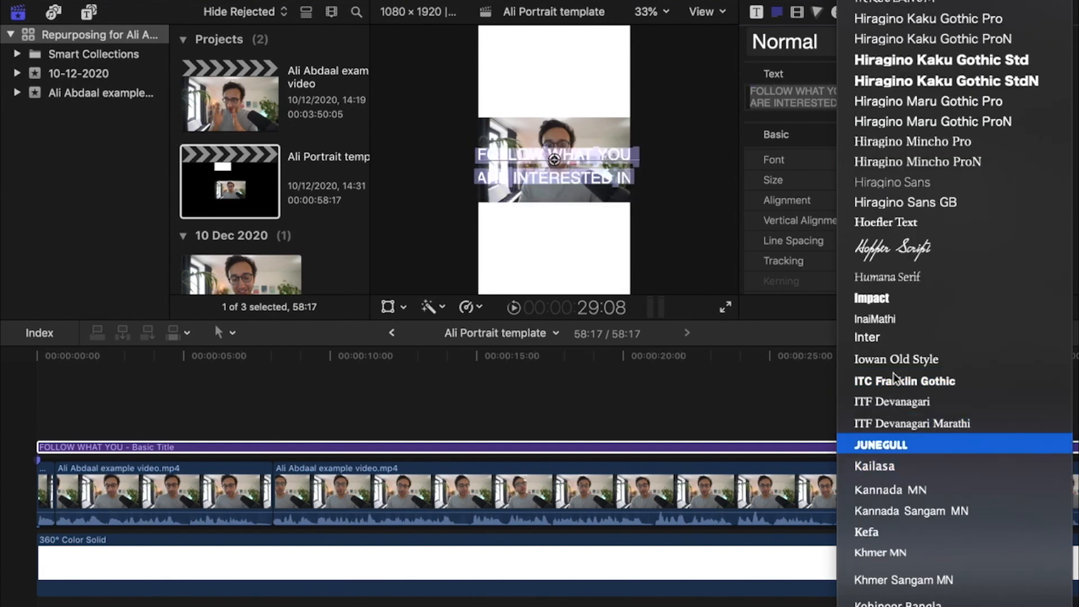
pyautogui.click(905, 337)
pyautogui.click(989, 160)
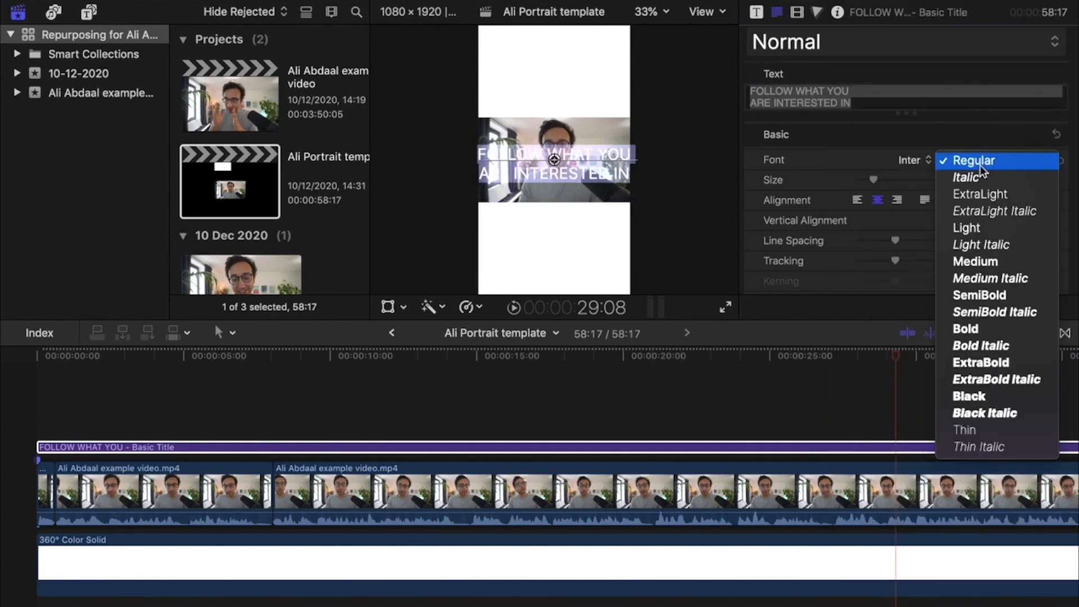
pyautogui.click(980, 329)
# - Change the title's face color to a dark gray from the pencil palette
pyautogui.scroll(-10, 871, 185)
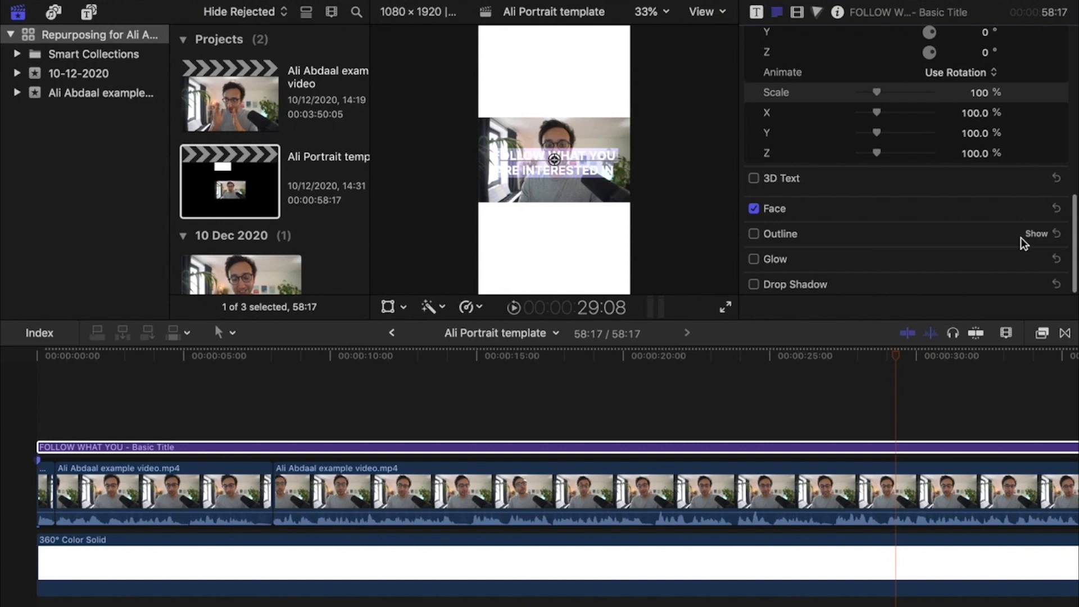
pyautogui.click(1037, 211)
pyautogui.click(980, 249)
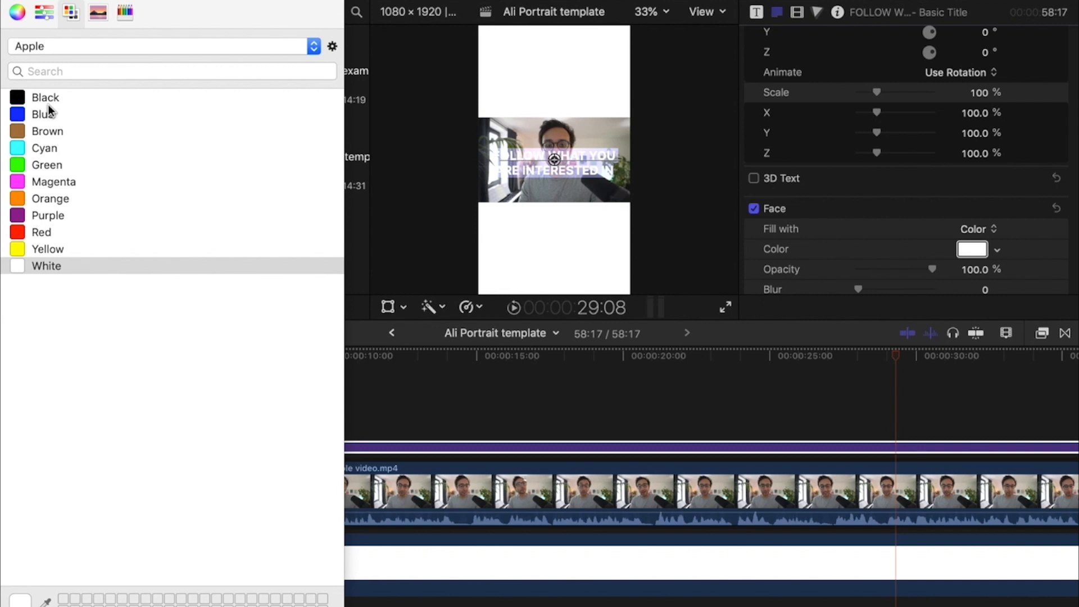
pyautogui.click(44, 13)
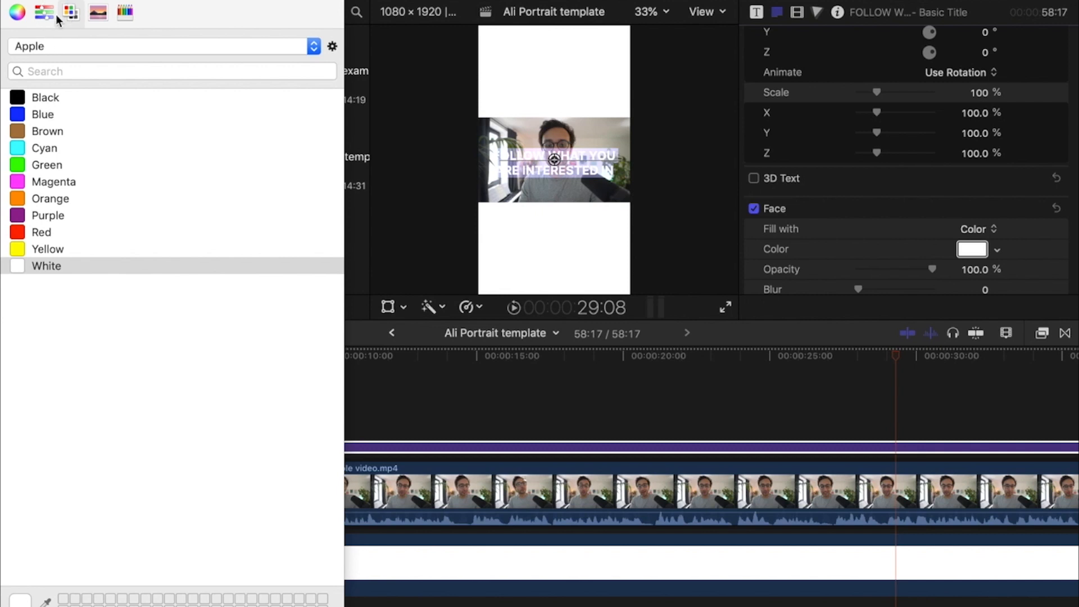
pyautogui.click(70, 13)
pyautogui.click(124, 12)
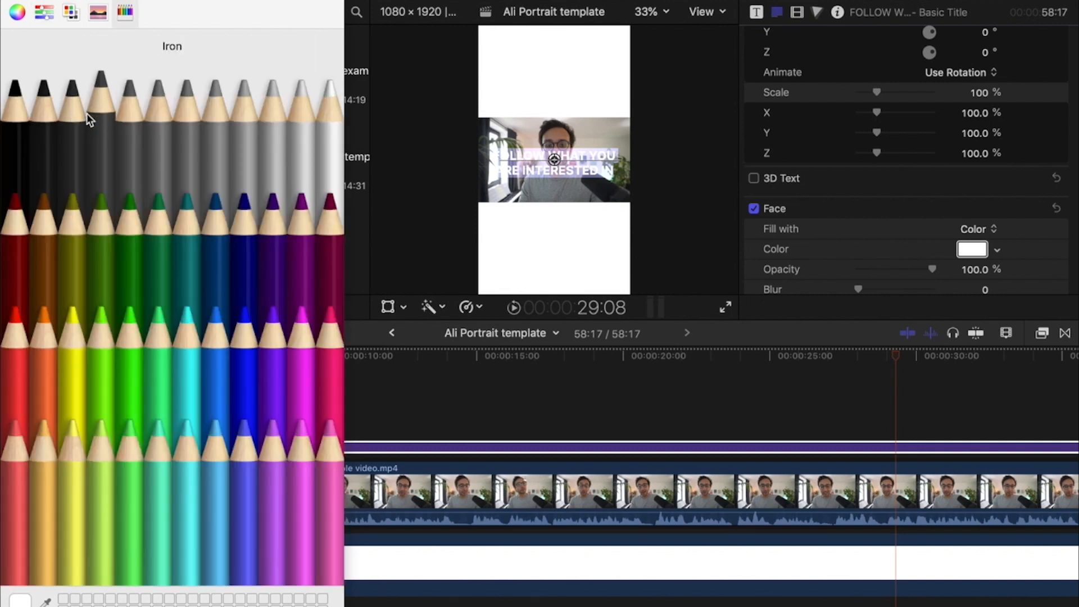
pyautogui.click(77, 119)
pyautogui.click(11, 6)
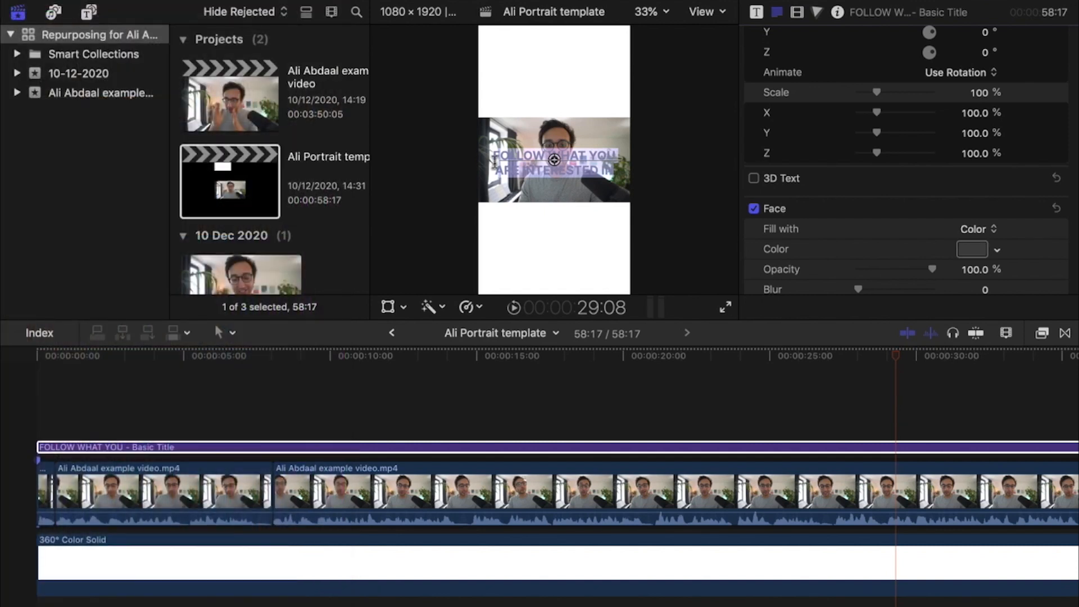
# - Place the title in the white area just above the video, with size 40 and line spacing -6
pyautogui.moveTo(554, 161); pyautogui.dragTo(554, 99)
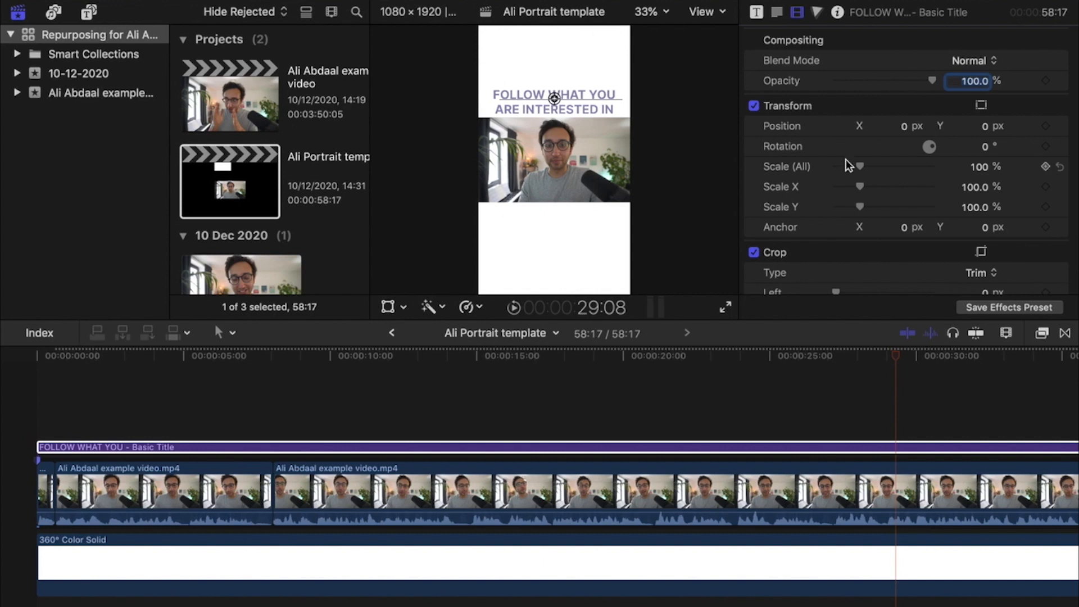
pyautogui.click(757, 13)
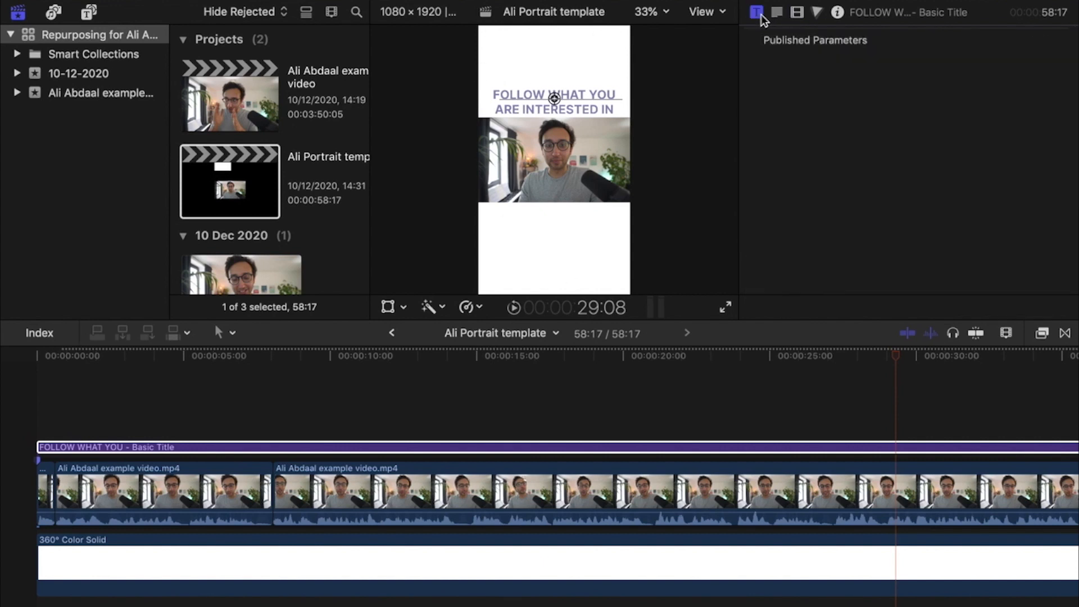
pyautogui.click(776, 13)
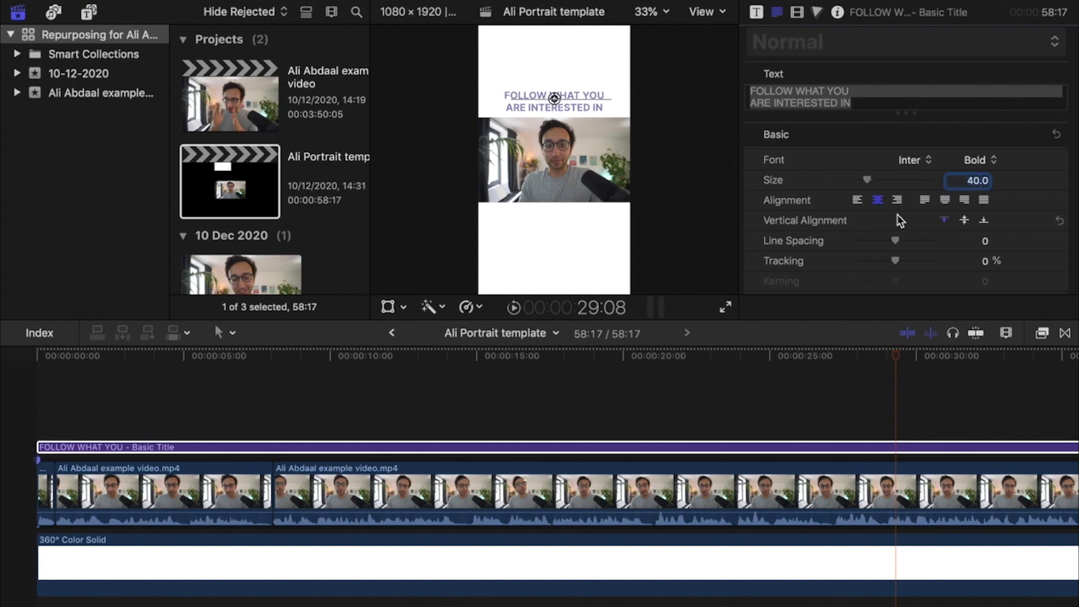
pyautogui.moveTo(896, 239); pyautogui.dragTo(894, 236)
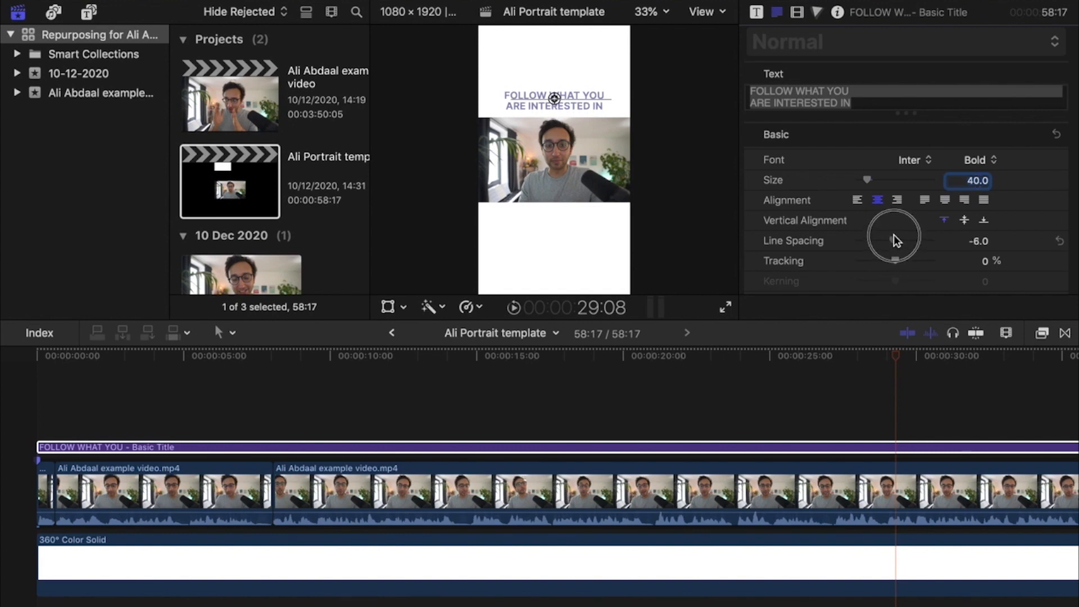
pyautogui.click(555, 100)
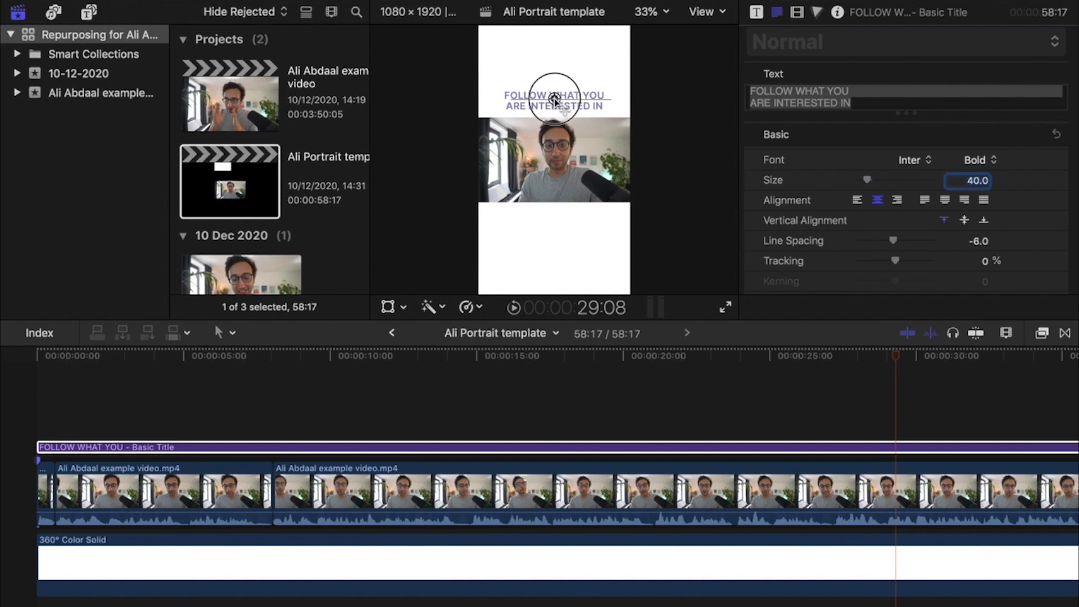
pyautogui.moveTo(554, 100); pyautogui.dragTo(554, 103)
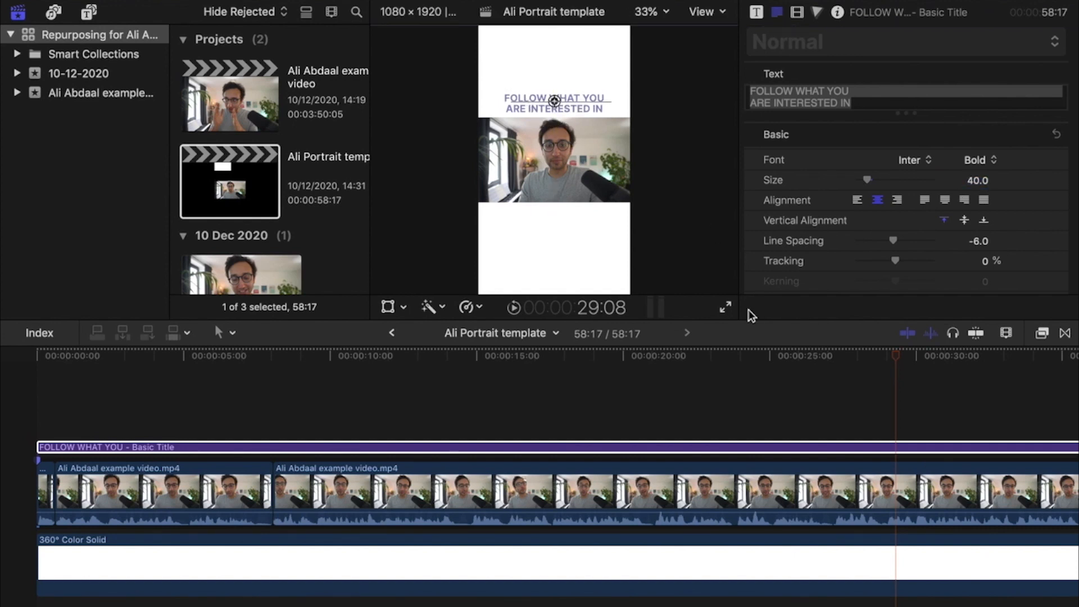
# - Preview the portrait layout with its title in full screen and return to the editing view
pyautogui.click(725, 308)
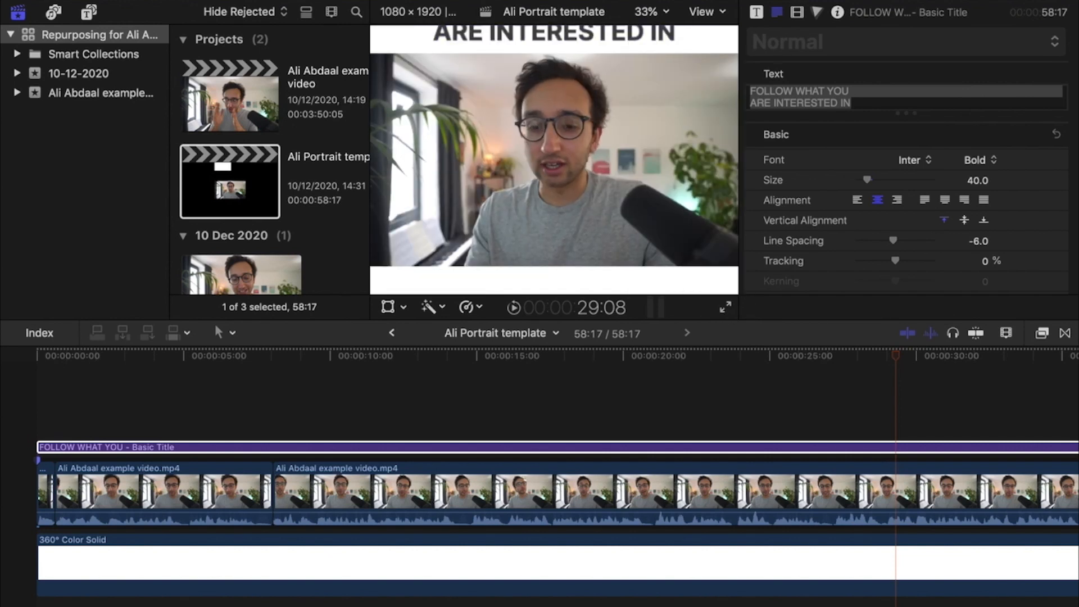
pyautogui.press('super+shift+f')
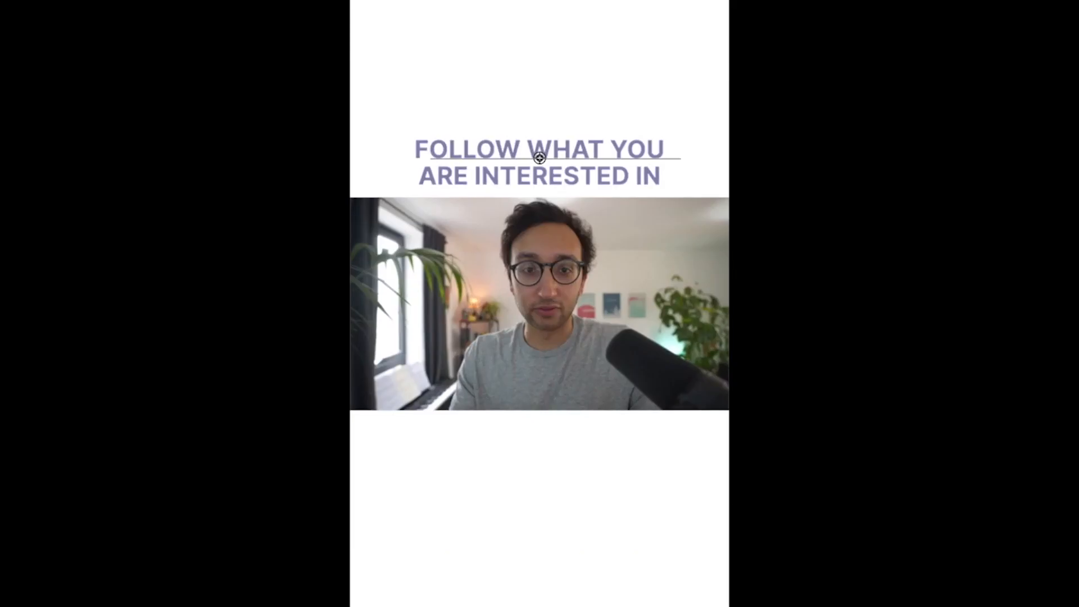
pyautogui.press('Escape')
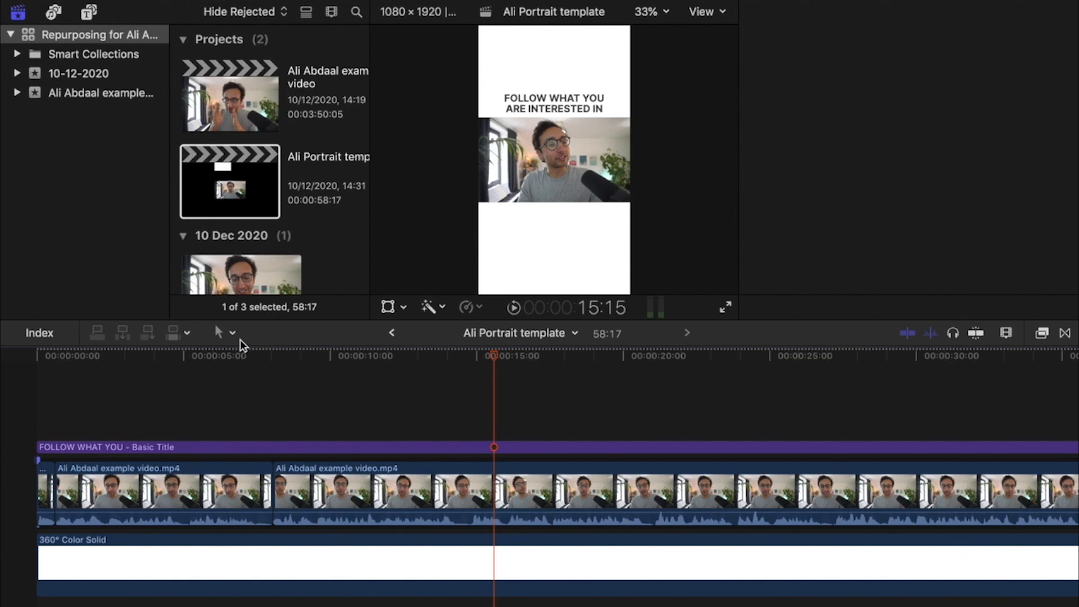
pyautogui.press('super+4')
pyautogui.press('Home')
pyautogui.hotkey('shift', 'z')
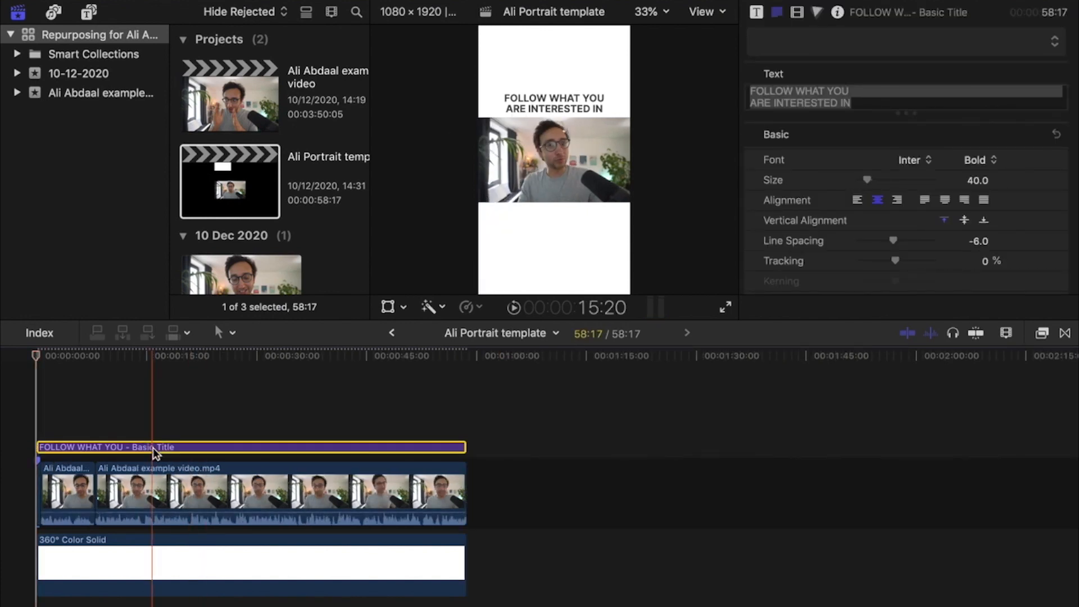
pyautogui.press('shift+super+a')
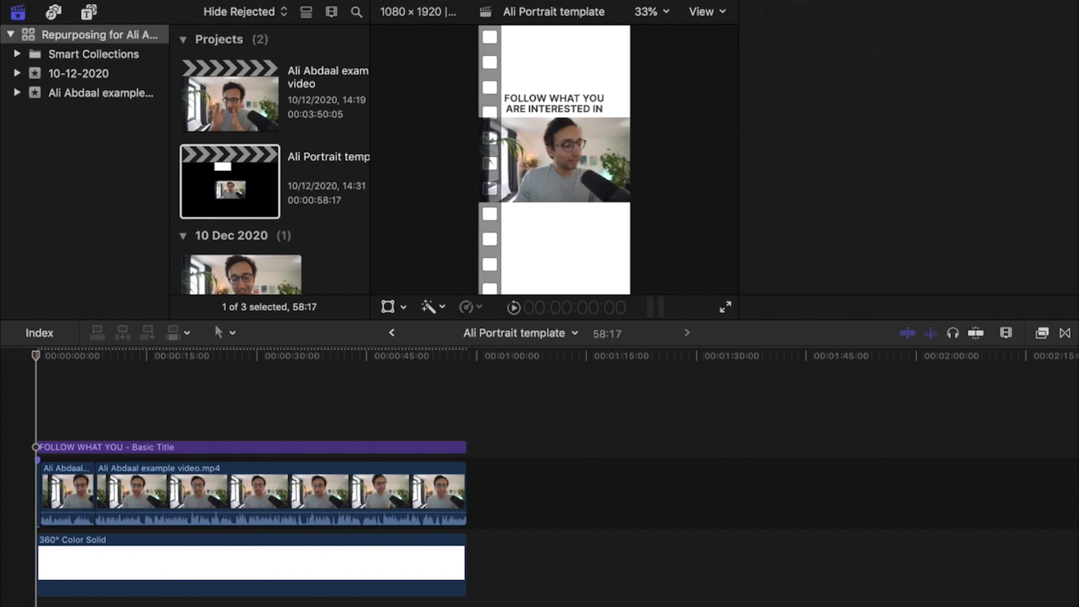
pyautogui.click(123, 447)
pyautogui.click(25, 604)
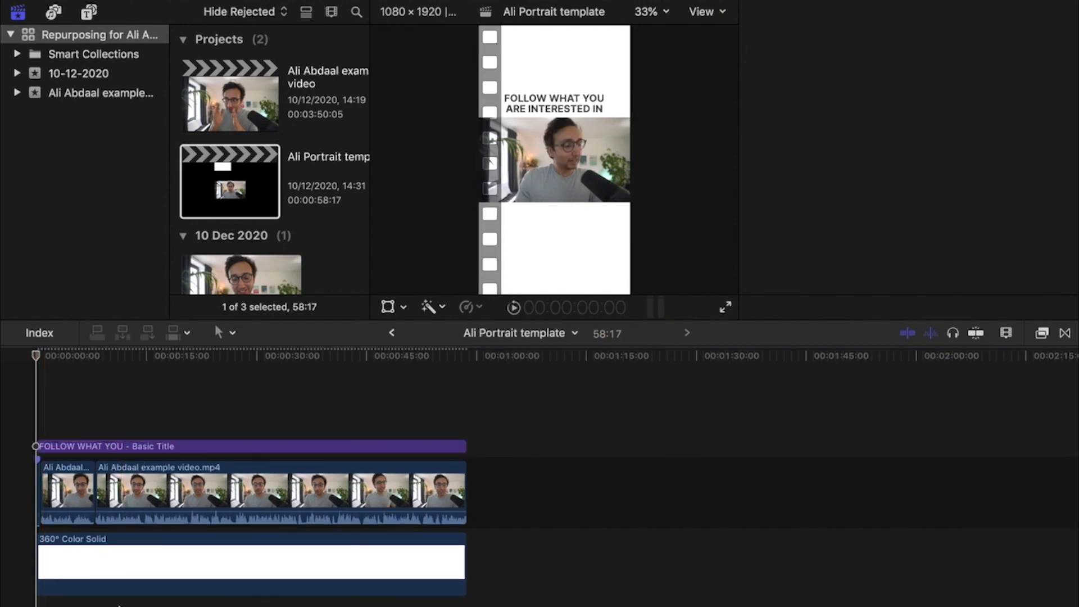
# - Examine the blue and gray 360° Color Solid layers beneath the video and their color settings
pyautogui.scroll(-2, 168, 604)
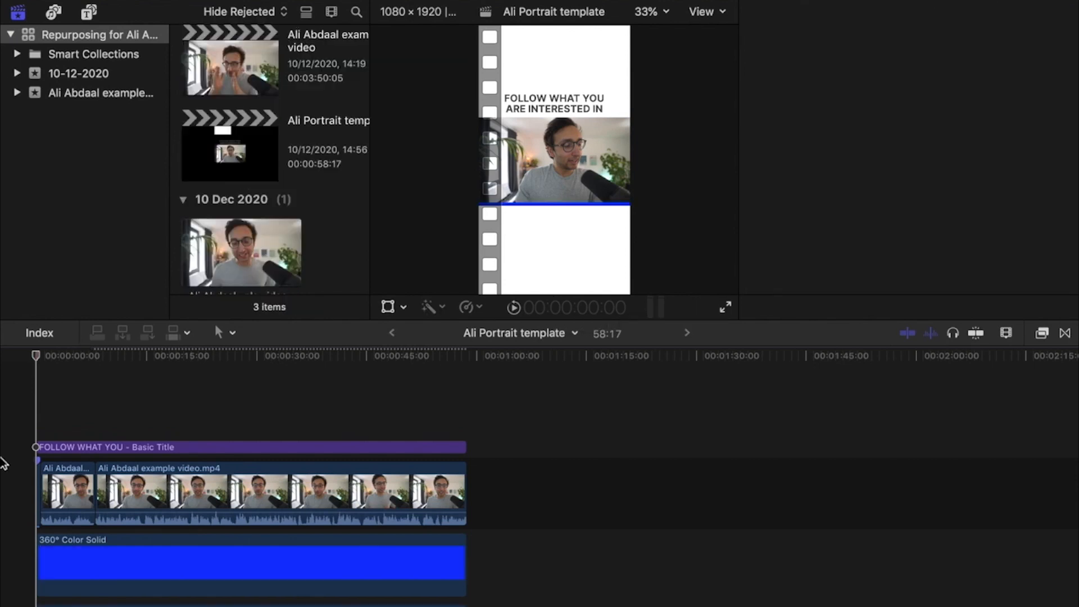
pyautogui.scroll(-4, 5, 462)
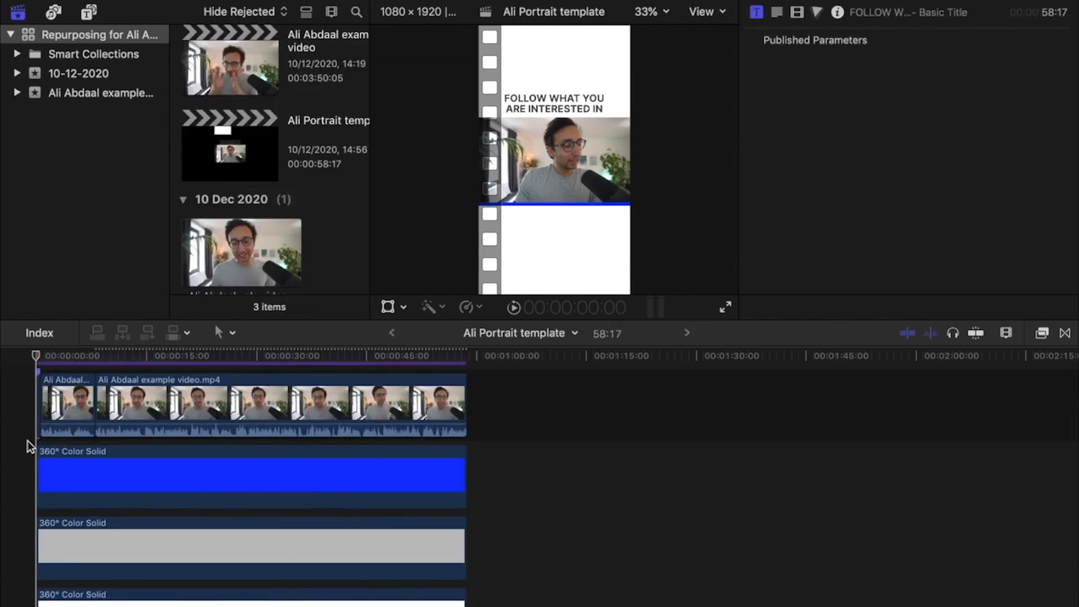
pyautogui.click(69, 475)
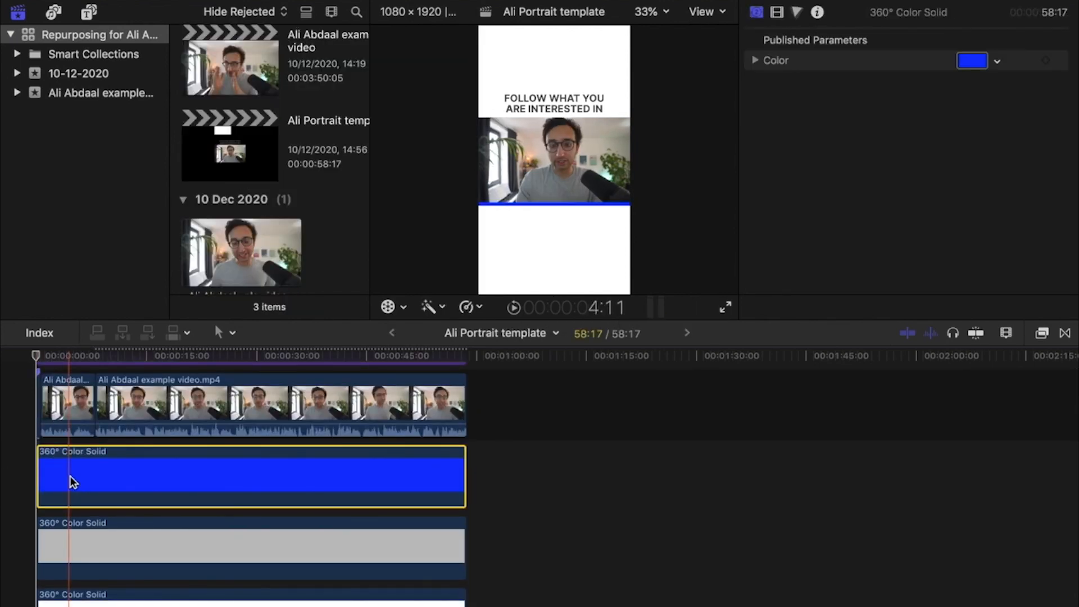
pyautogui.click(89, 536)
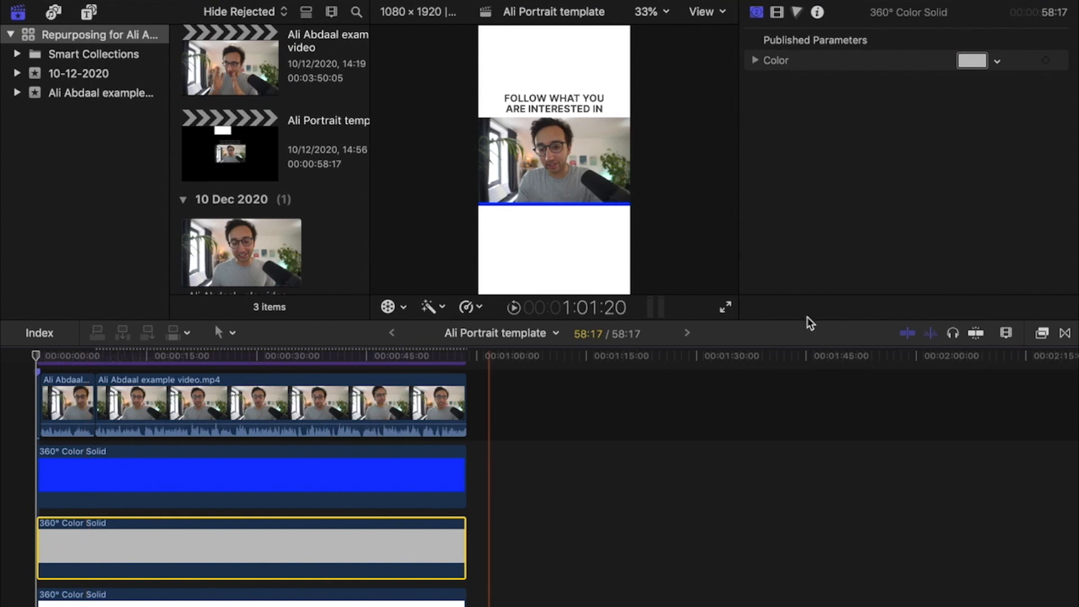
pyautogui.click(968, 61)
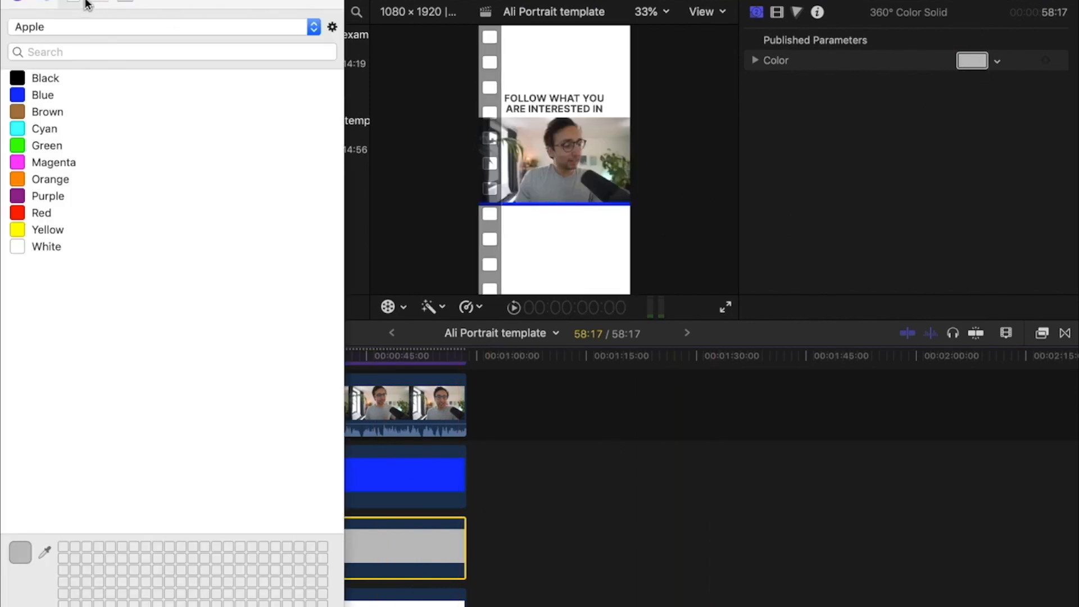
pyautogui.click(9, 0)
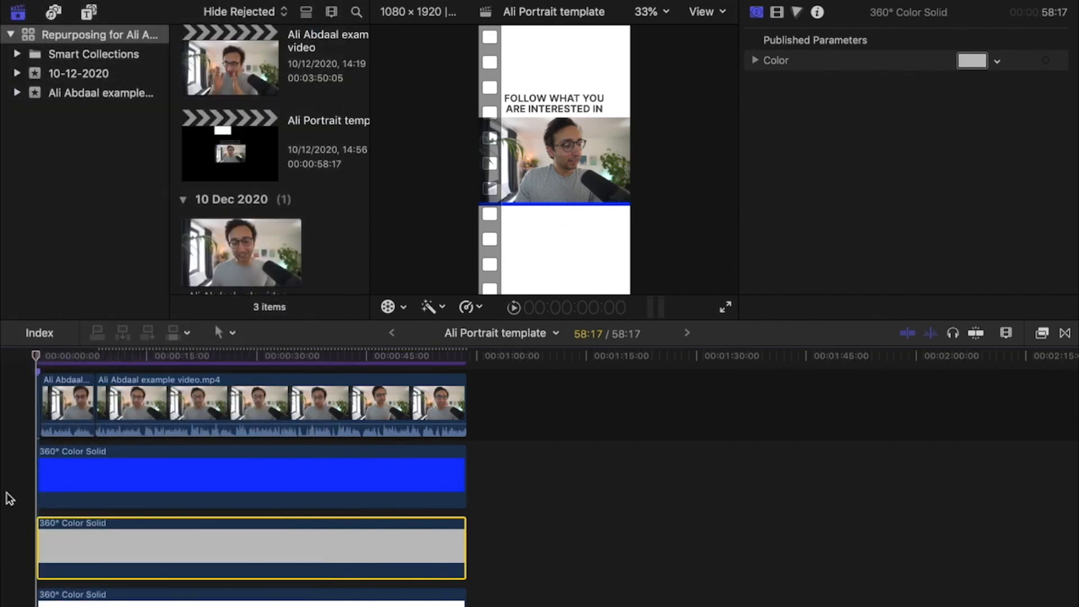
pyautogui.click(96, 476)
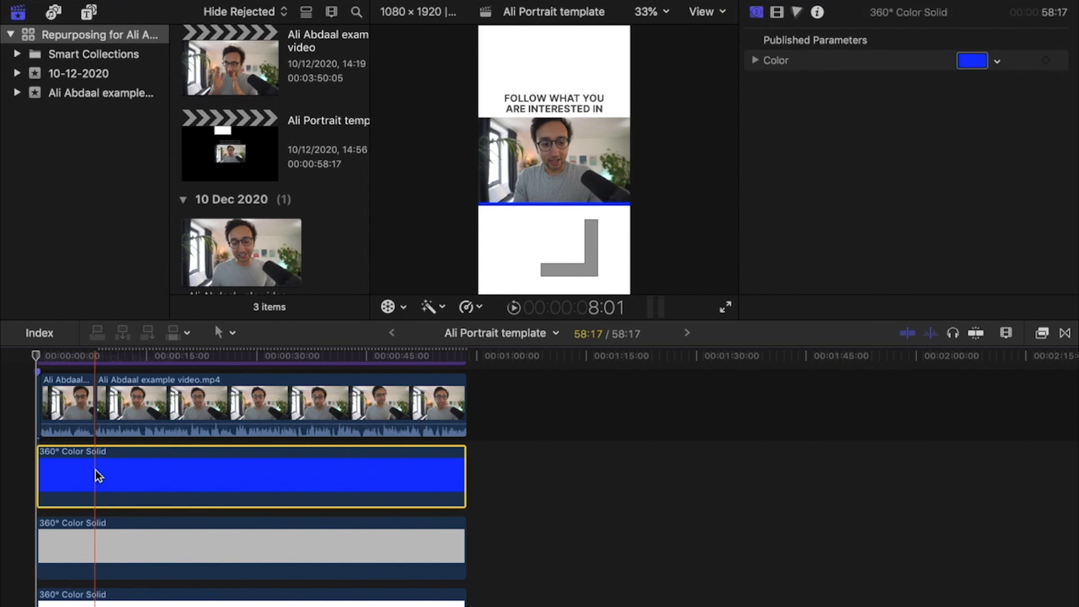
# - Trim the blue 360° Color Solid by 2589 on its right side at the timeline start and preview it in full screen
pyautogui.click(16, 458)
pyautogui.scroll(3, 15, 458)
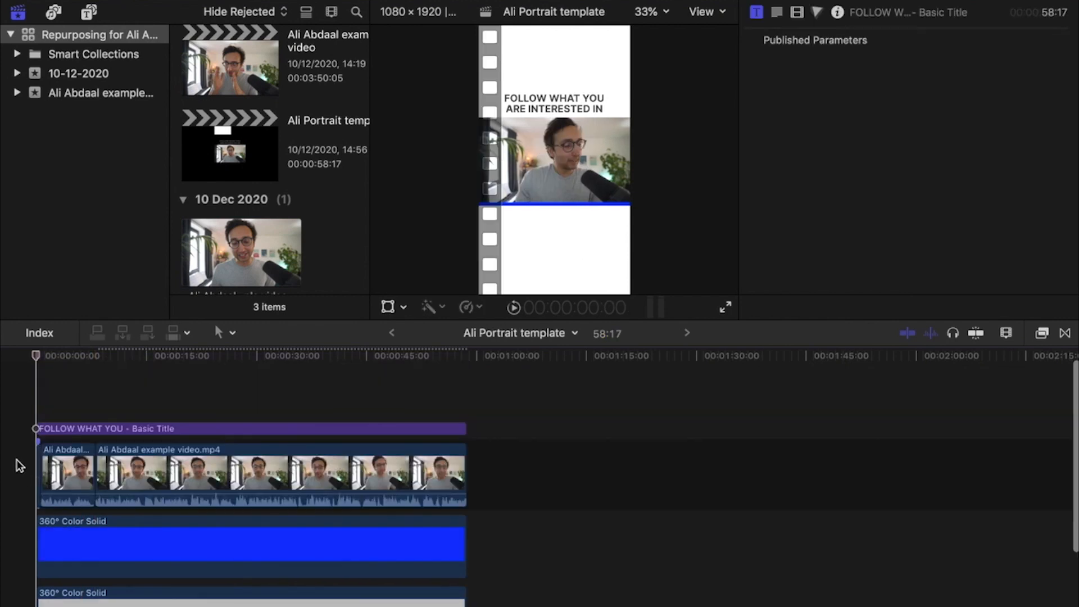
pyautogui.scroll(-5, 16, 459)
pyautogui.click(55, 415)
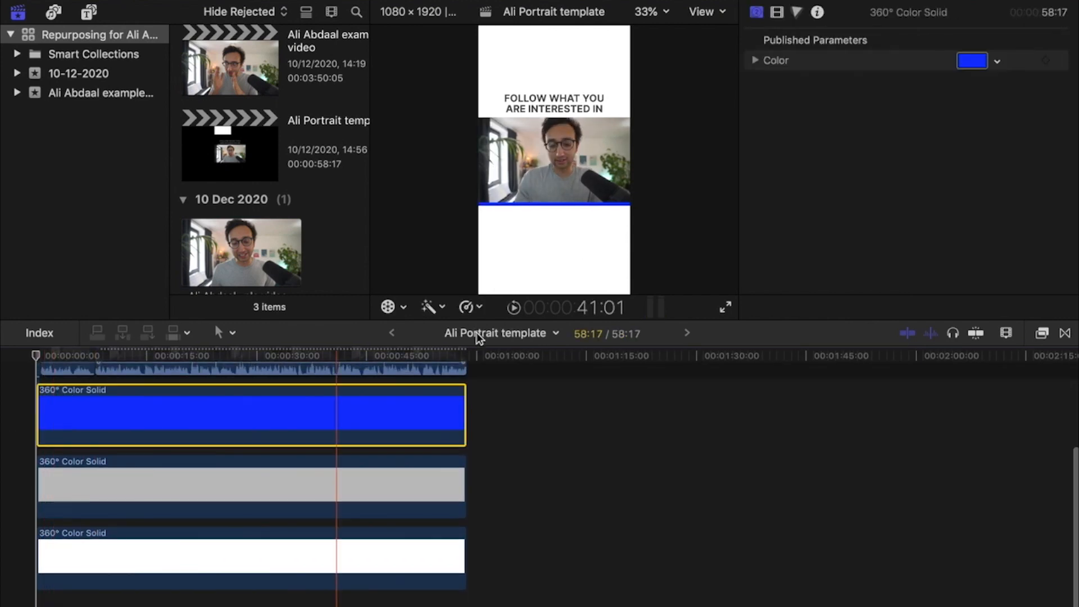
pyautogui.click(404, 307)
pyautogui.click(413, 364)
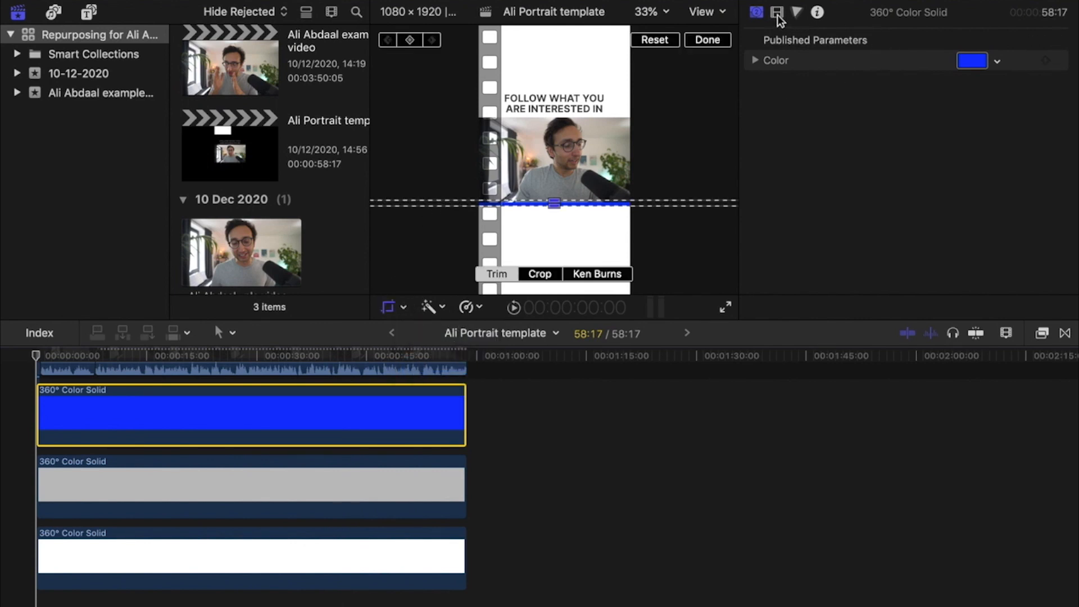
pyautogui.click(776, 12)
pyautogui.scroll(-3, 861, 211)
pyautogui.scroll(-5, 860, 207)
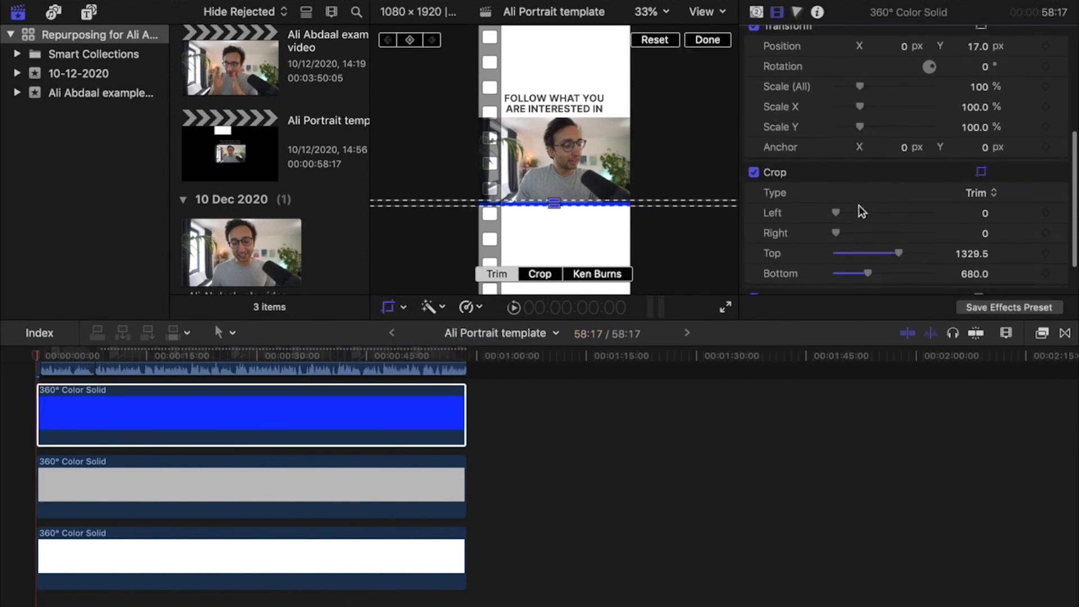
pyautogui.moveTo(839, 185); pyautogui.dragTo(899, 187)
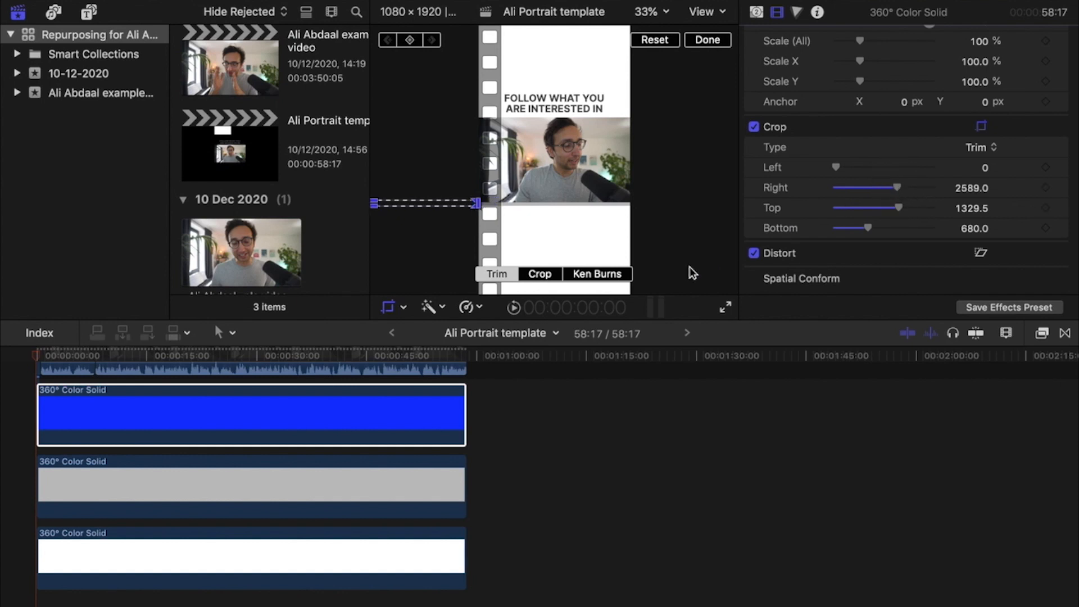
pyautogui.click(727, 308)
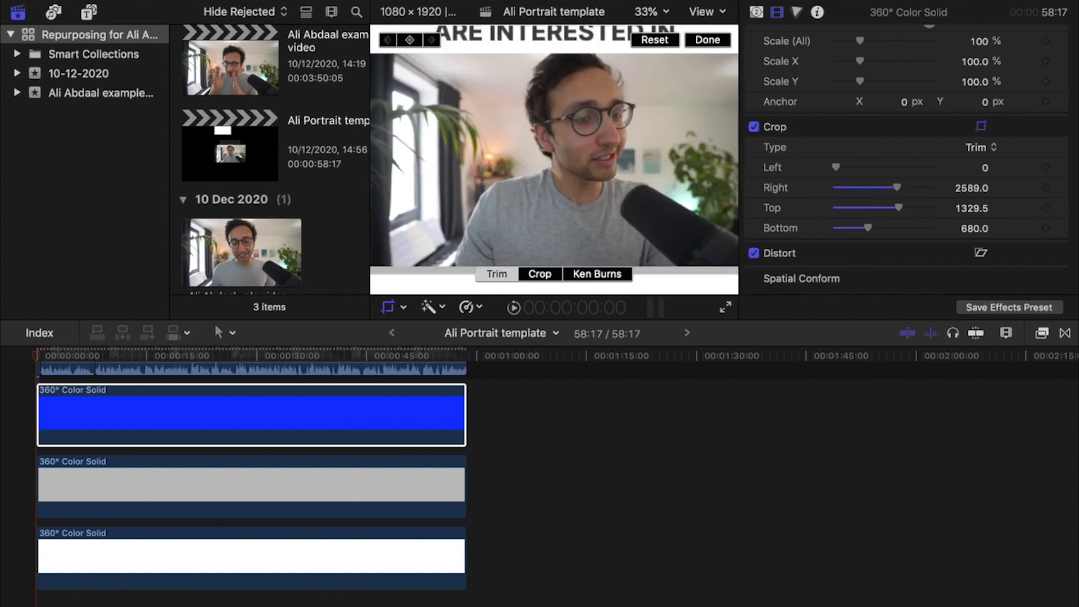
pyautogui.press('Escape')
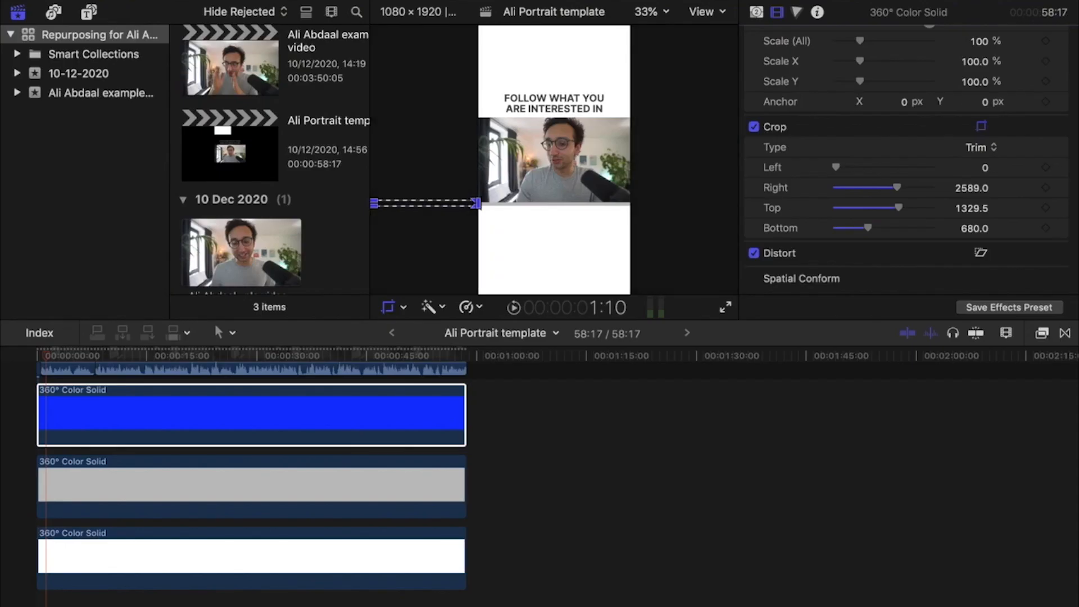
# - Add a crop keyframe to the blue 360° Color Solid at the very start of the timeline
pyautogui.scroll(5, 172, 441)
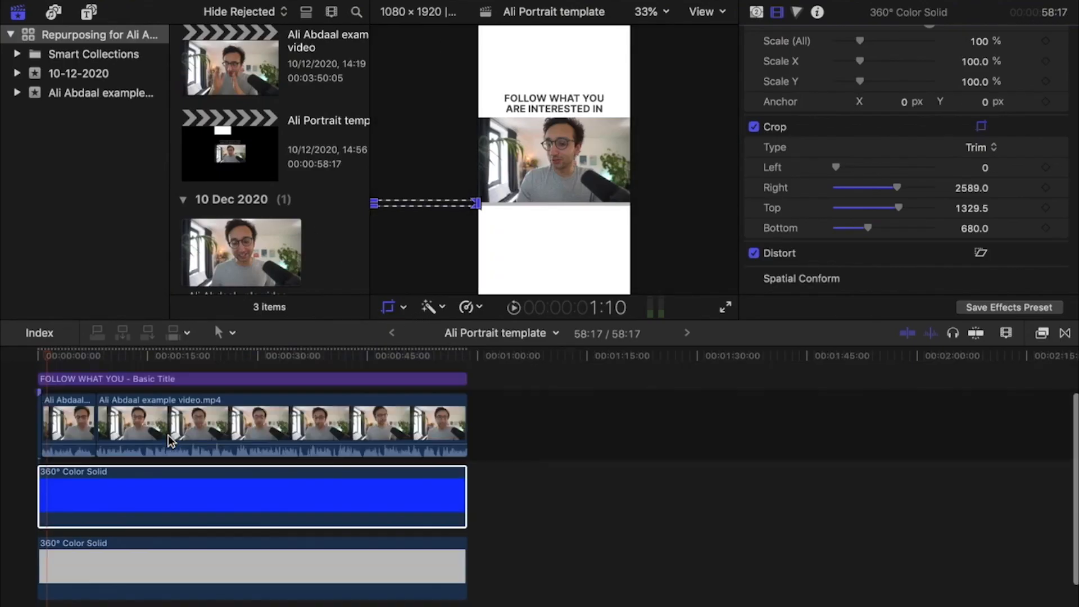
pyautogui.click(51, 556)
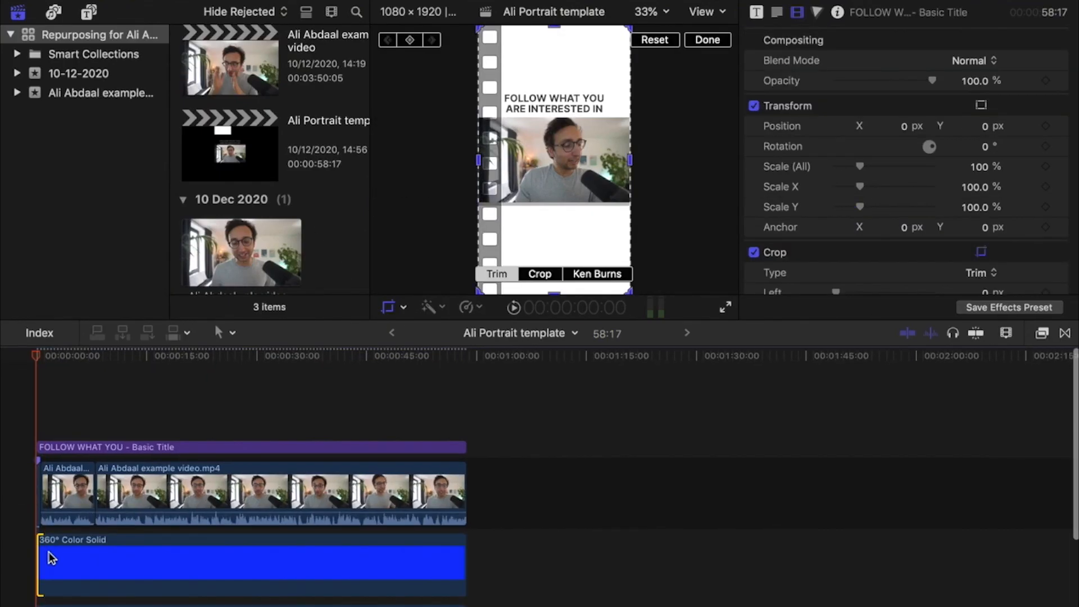
pyautogui.click(49, 551)
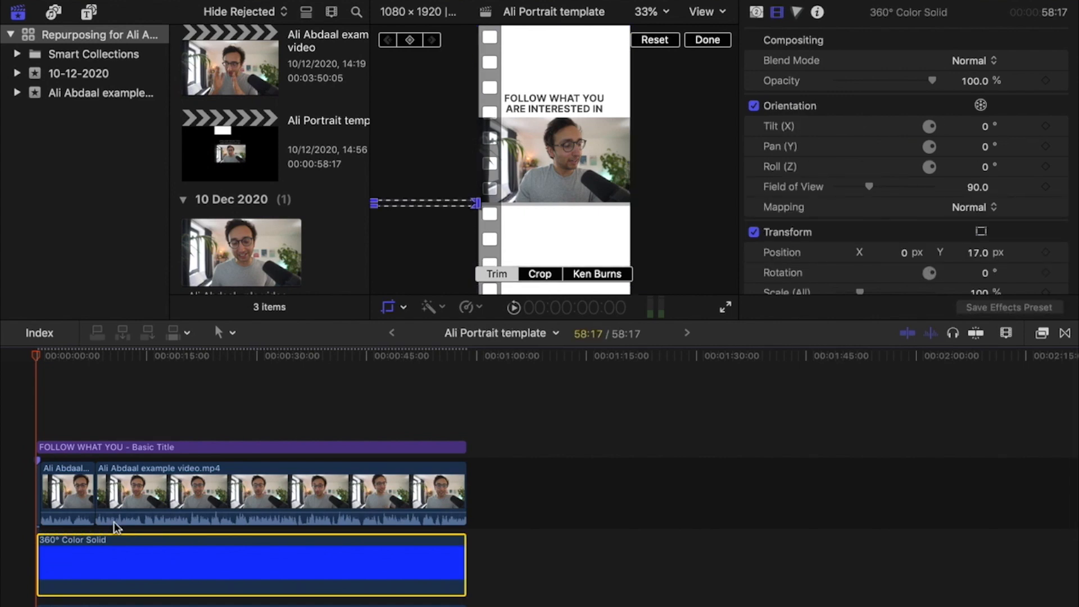
pyautogui.click(410, 41)
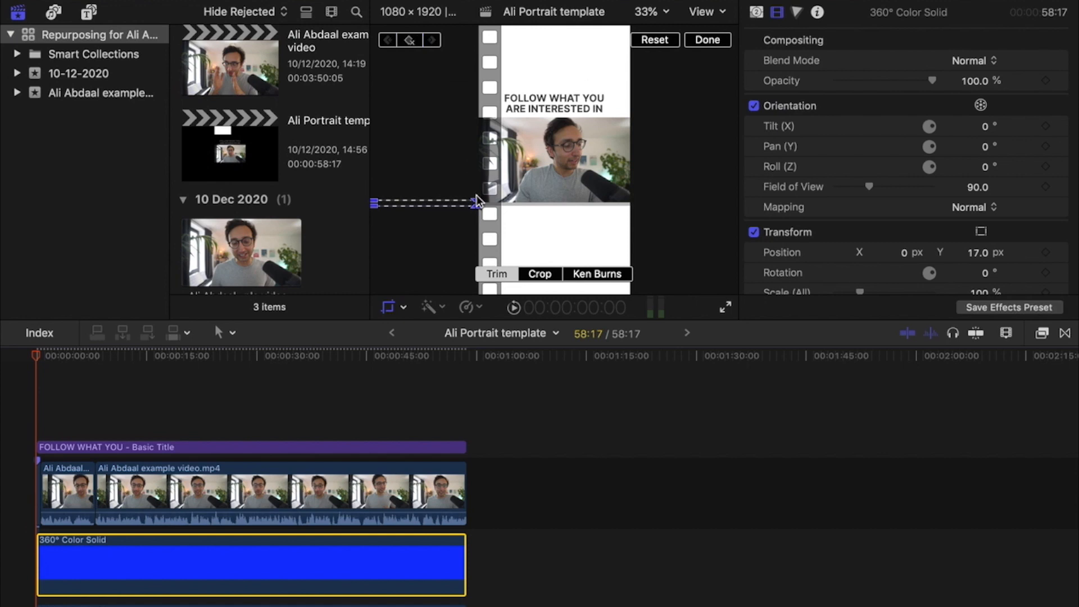
# - On the last frame at 58:16, set the blue 360° Color Solid's right trim to 1490 px
pyautogui.click(434, 391)
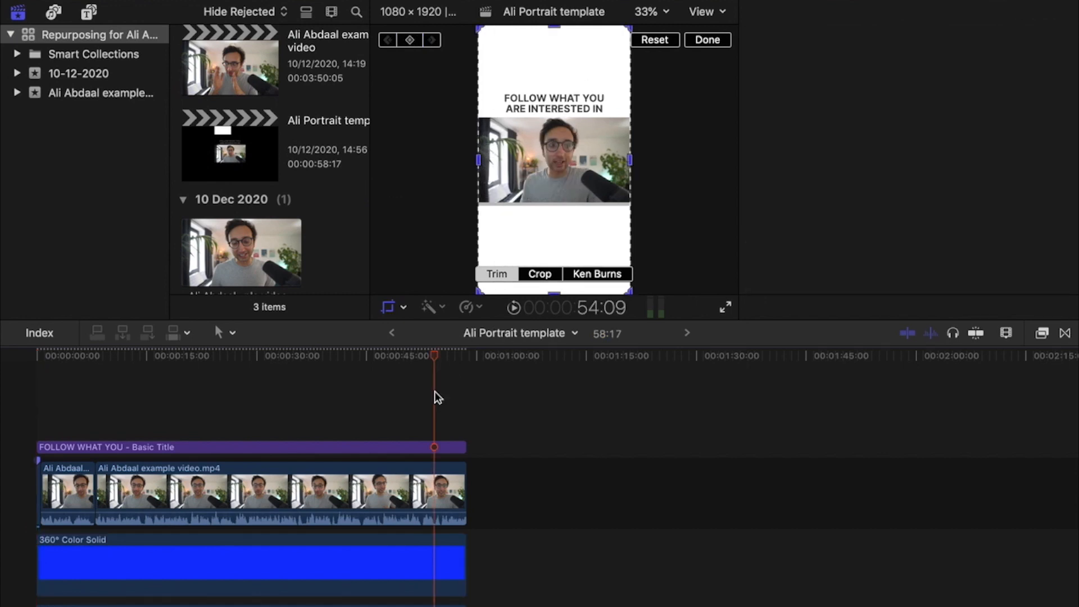
pyautogui.press('End')
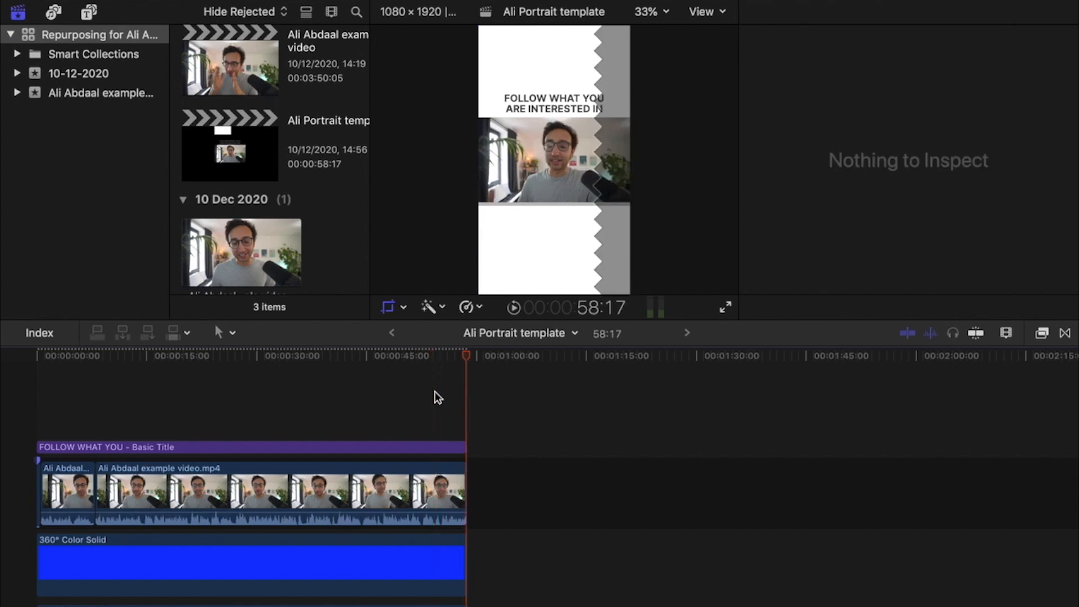
pyautogui.press('Left')
pyautogui.hotkey('shift', 'c')
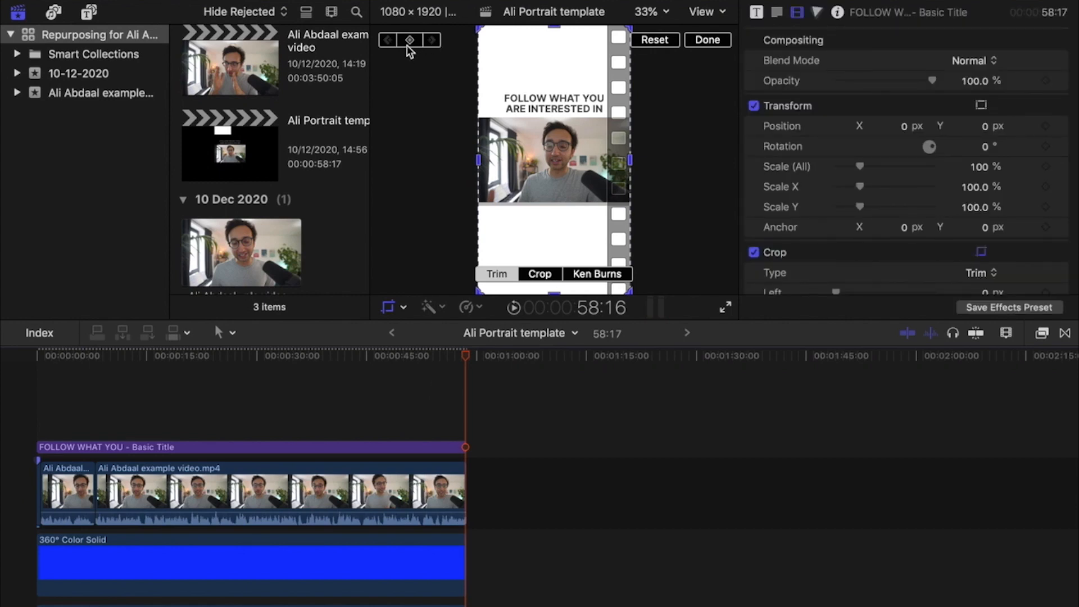
pyautogui.click(455, 562)
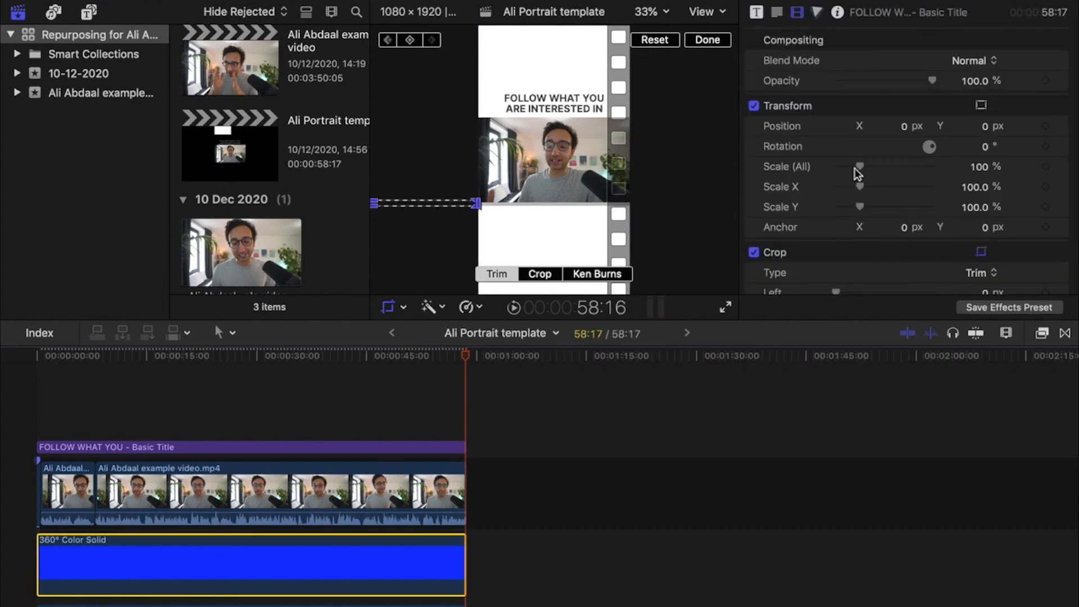
pyautogui.scroll(-5, 855, 167)
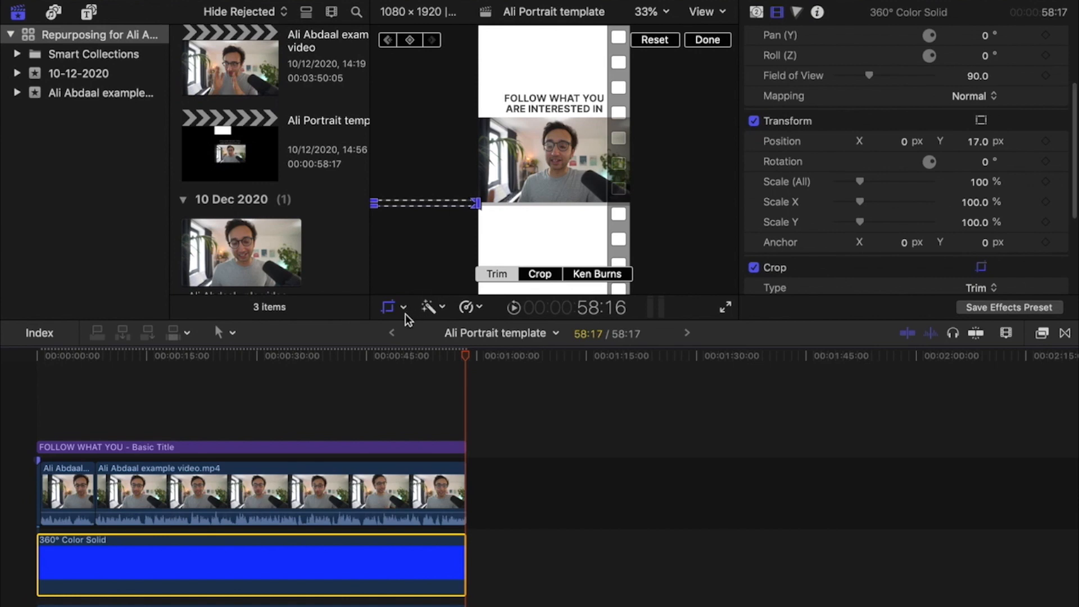
pyautogui.scroll(-3, 850, 155)
pyautogui.scroll(-3, 851, 155)
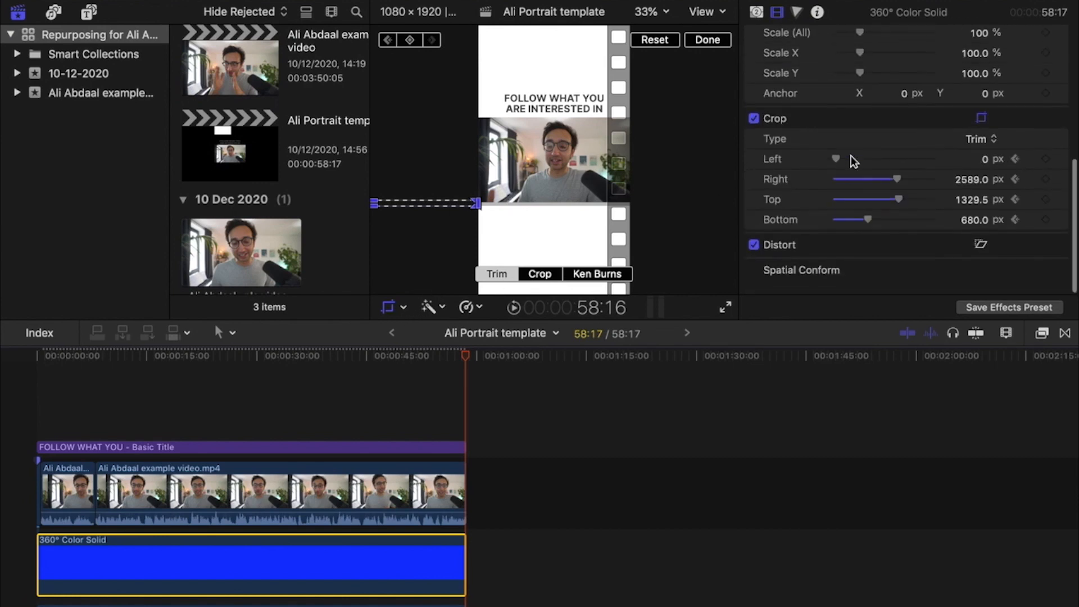
pyautogui.click(897, 183)
pyautogui.moveTo(900, 187); pyautogui.dragTo(873, 184)
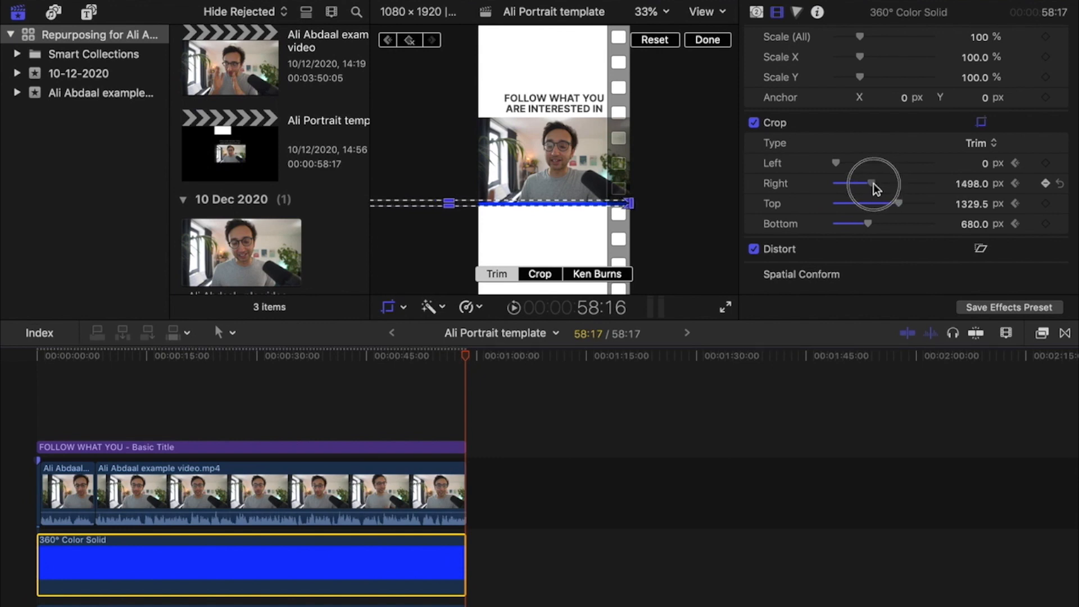
pyautogui.moveTo(873, 183); pyautogui.dragTo(873, 184)
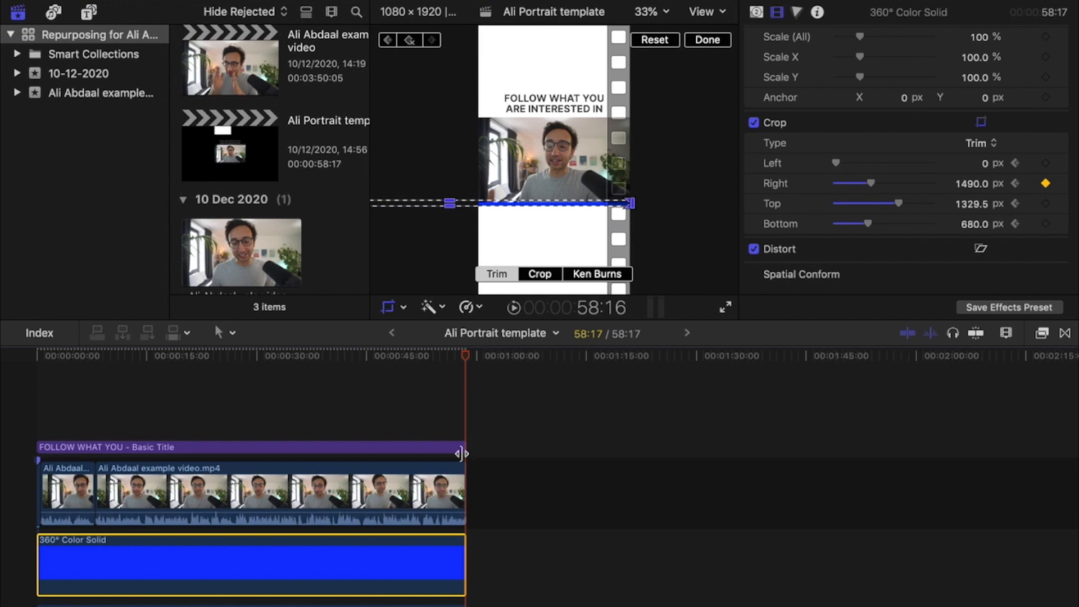
# - Add a crop keyframe to the blue layer one frame earlier at 58:15, finish cropping and return to the timeline start
pyautogui.press('Left')
pyautogui.click(409, 40)
pyautogui.click(706, 40)
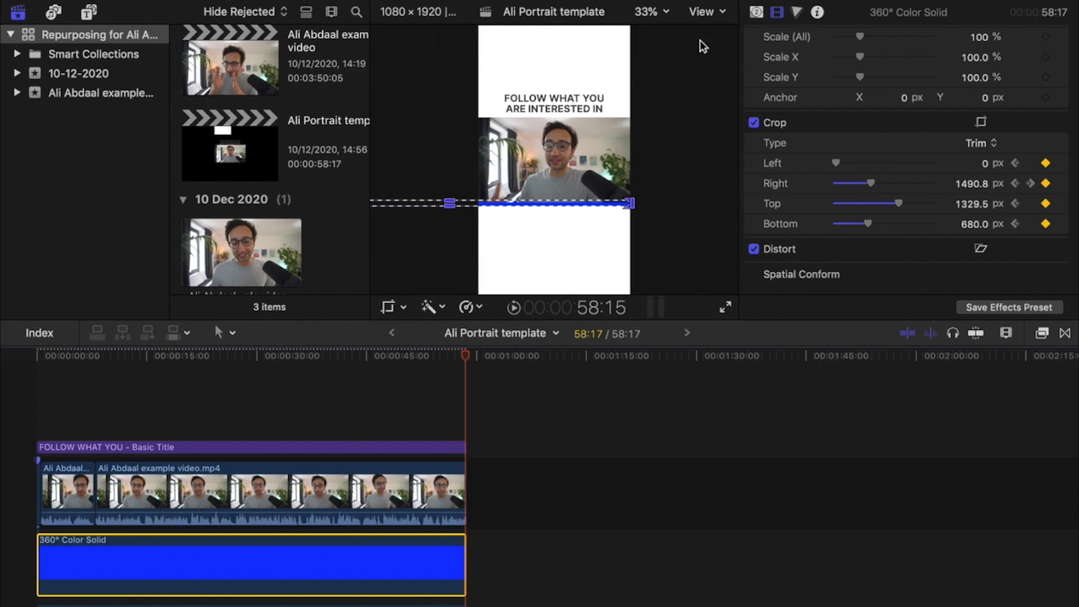
pyautogui.click(52, 417)
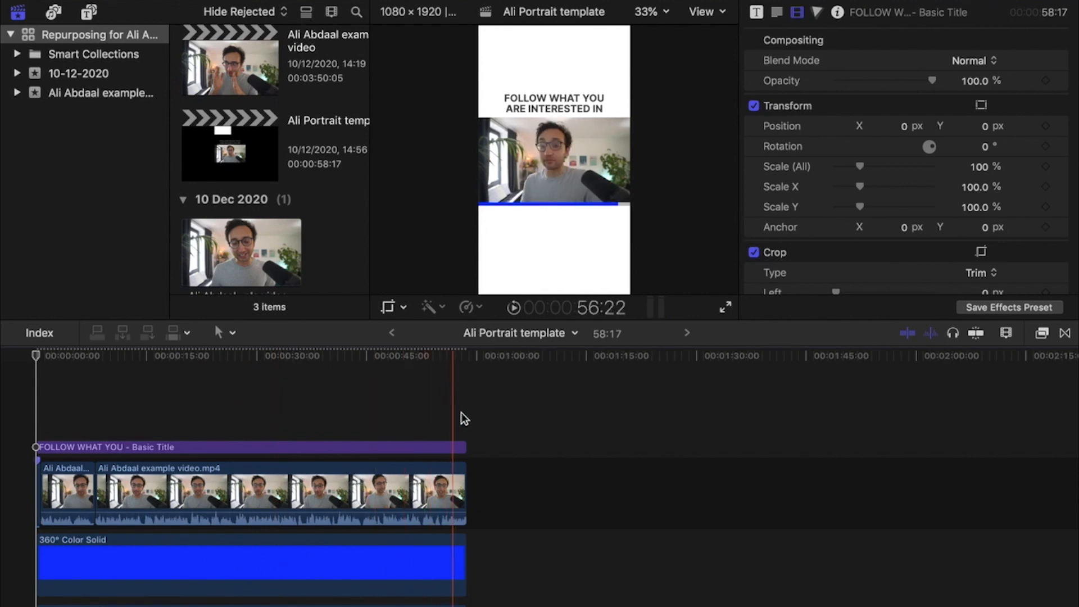
# - Inspect the blue 360° Color Solid's hex color in the RGB sliders and close the color picker
pyautogui.scroll(-2, 259, 427)
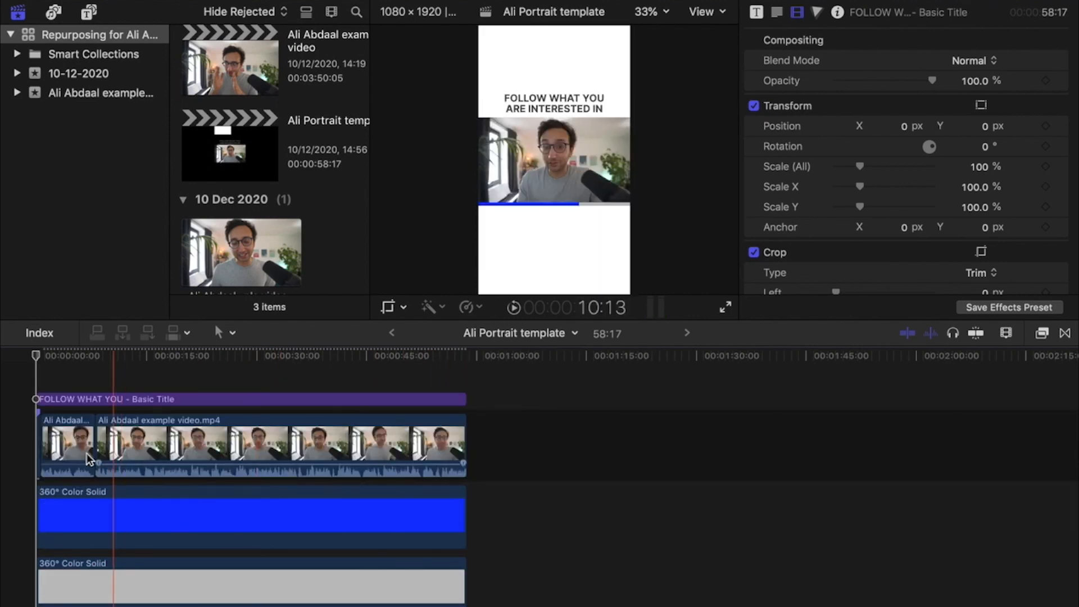
pyautogui.click(76, 514)
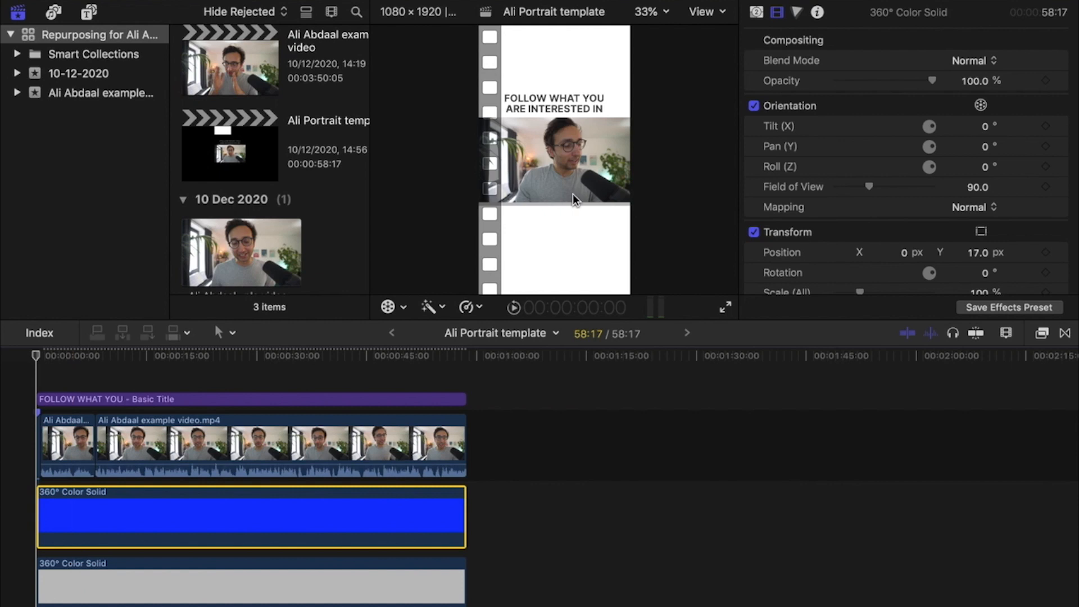
pyautogui.click(756, 11)
pyautogui.click(963, 59)
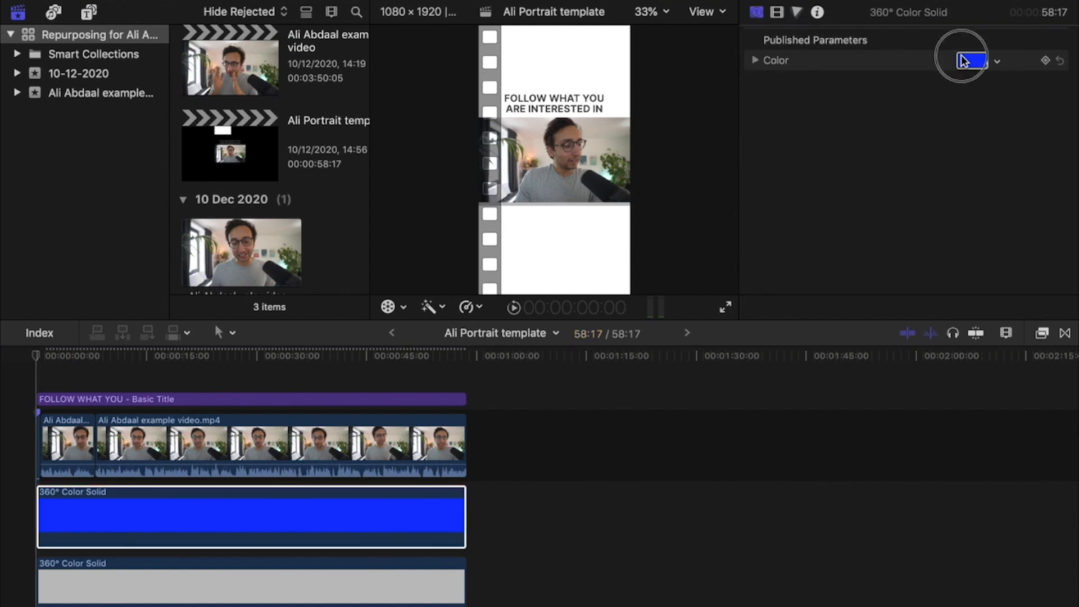
pyautogui.click(48, 3)
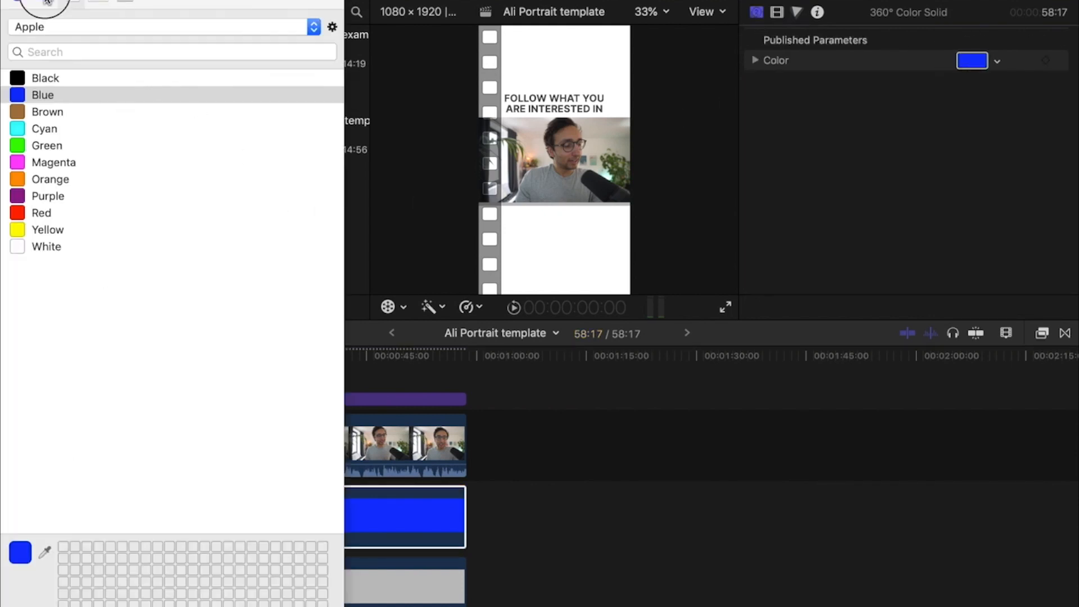
pyautogui.doubleClick(319, 175)
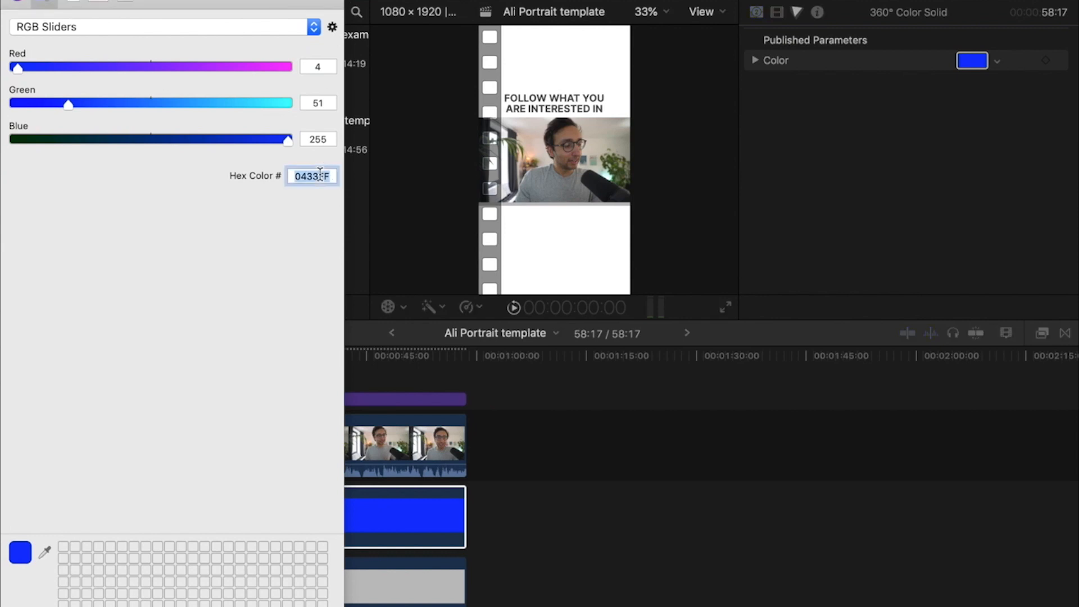
pyautogui.press('Escape')
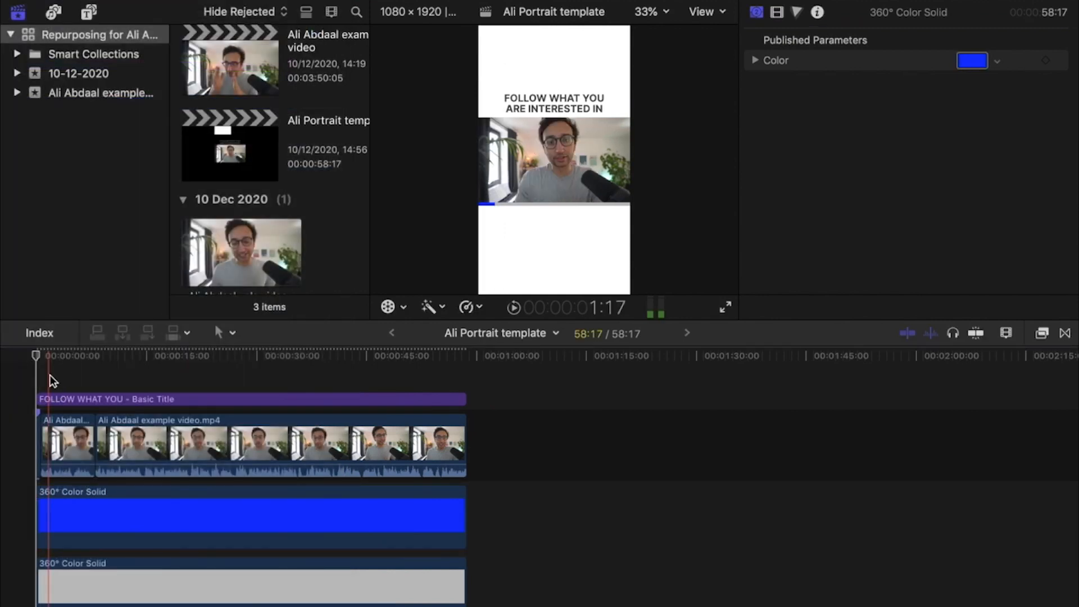
# - Select the Basic Title above the video and open its text for editing
pyautogui.click(51, 397)
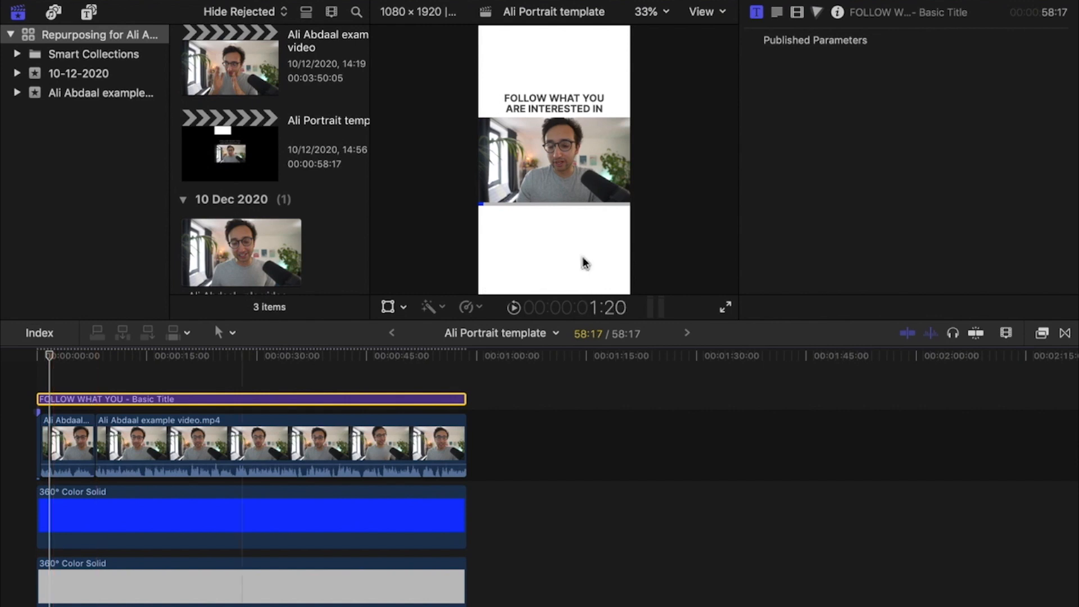
pyautogui.click(779, 16)
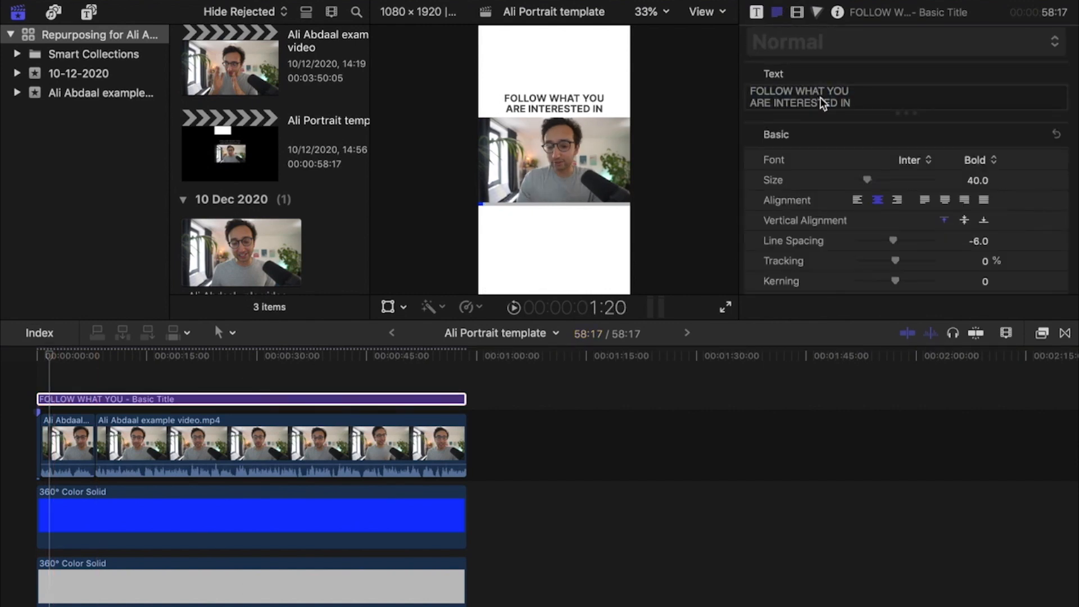
pyautogui.moveTo(772, 103)
pyautogui.mouseDown()
pyautogui.moveTo(872, 103)
pyautogui.moveTo(770, 104)
pyautogui.mouseUp()
pyautogui.click(867, 101)
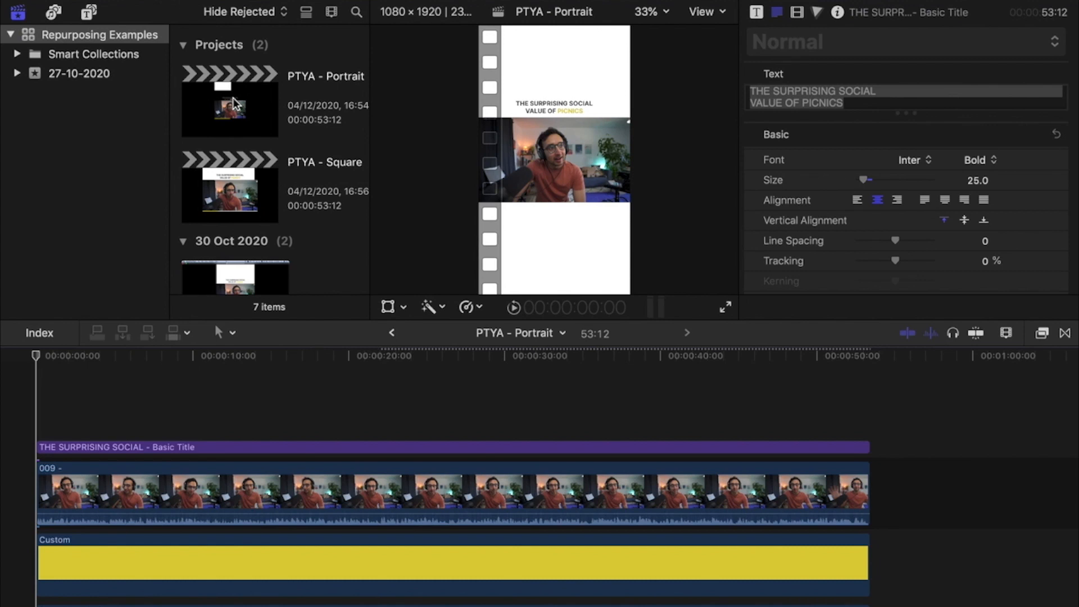
# - View the PTYA - Square project for comparison and reopen the PTYA - Portrait project
pyautogui.doubleClick(206, 181)
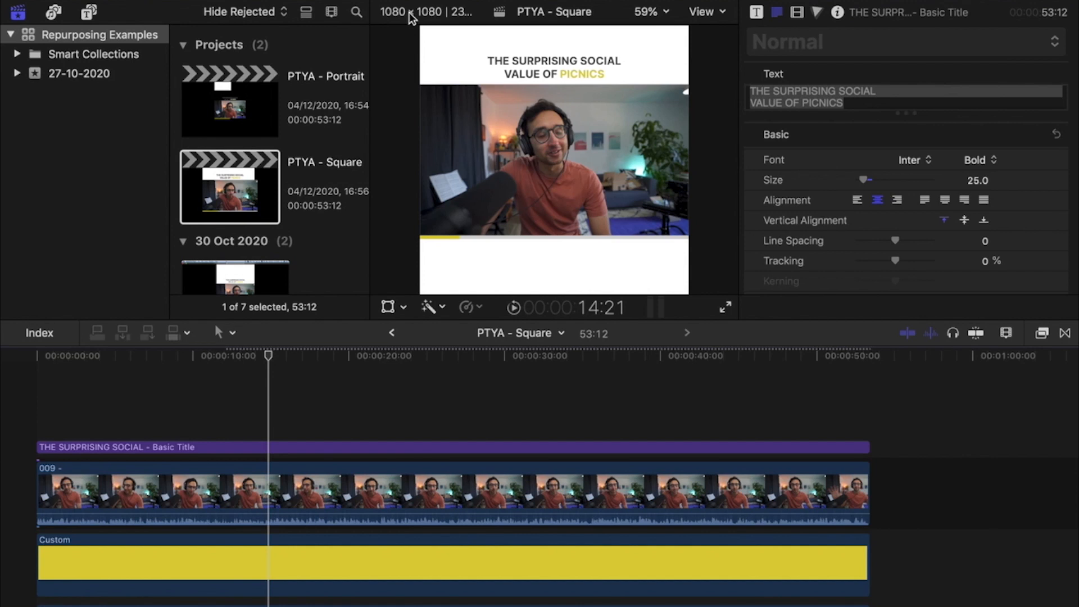
pyautogui.click(208, 119)
pyautogui.doubleClick(208, 119)
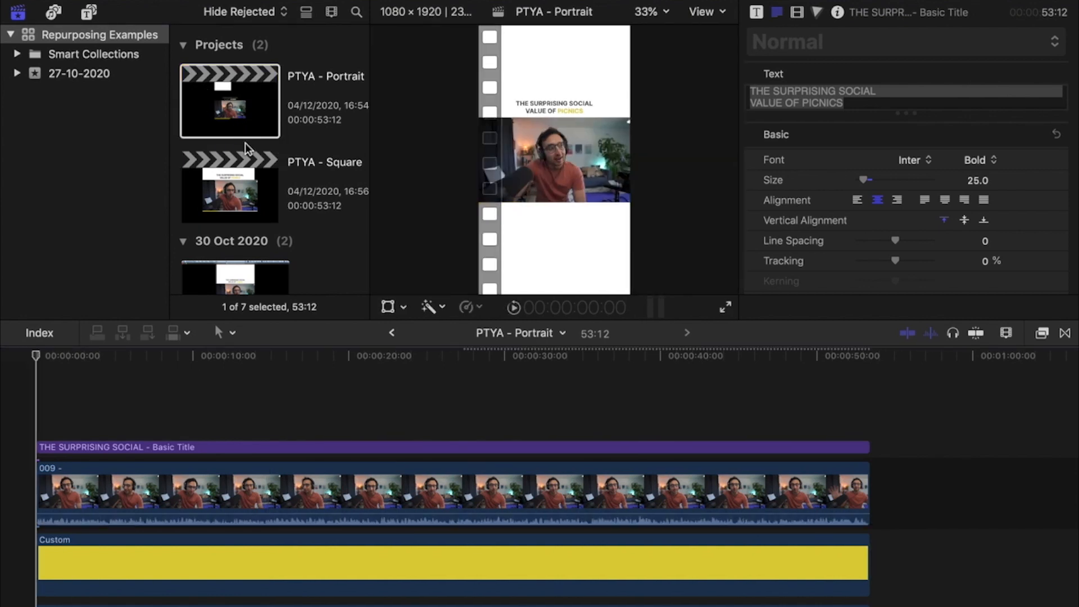
# - Review the video format options in the PTYA - Portrait project's settings and cancel the settings dialog
pyautogui.rightClick(250, 104)
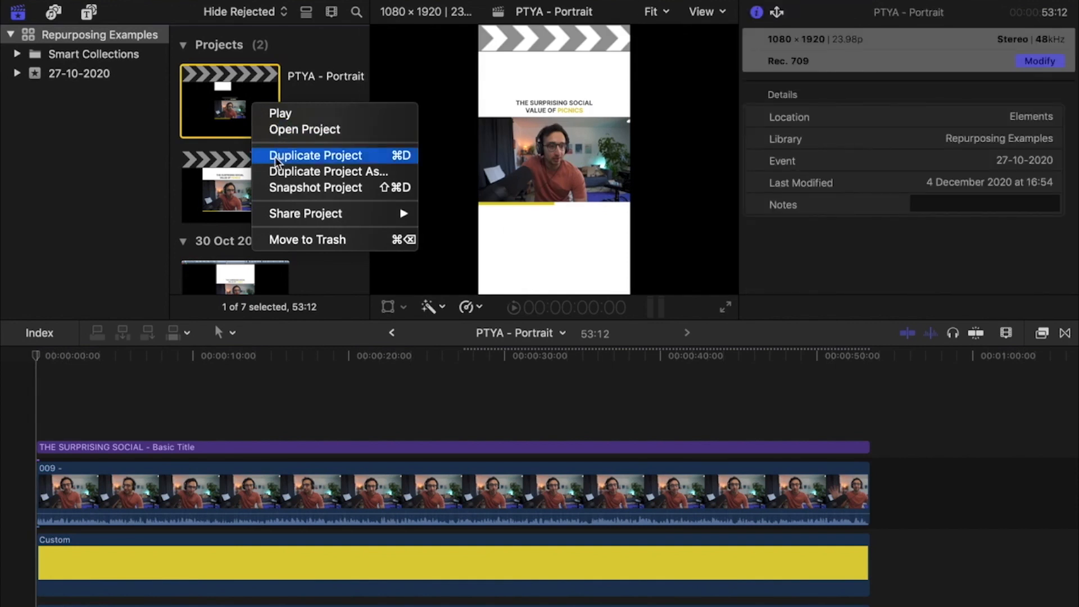
pyautogui.click(1047, 65)
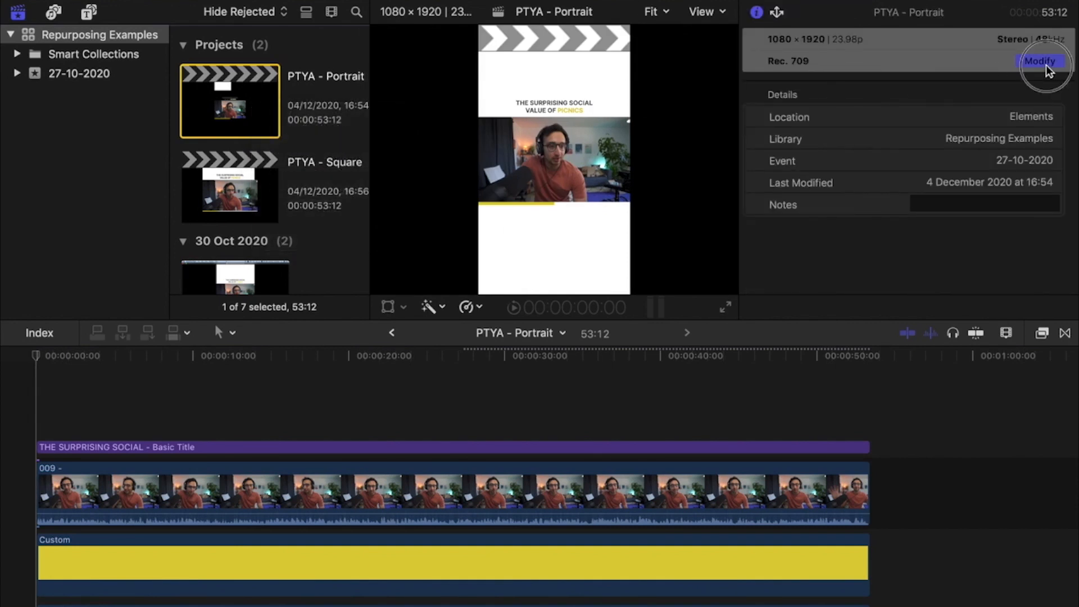
pyautogui.click(1046, 65)
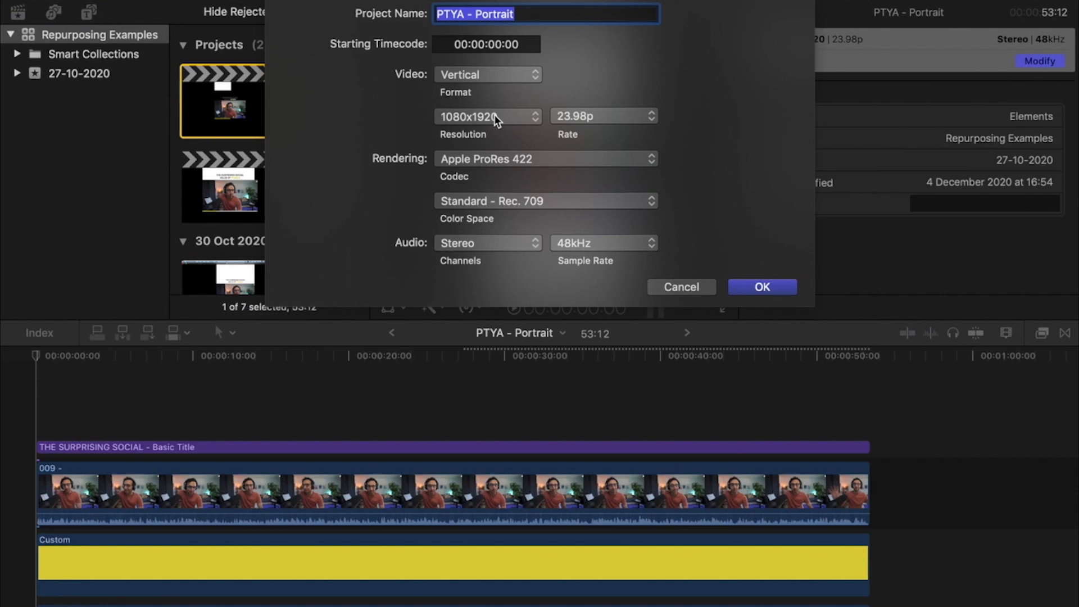
pyautogui.click(494, 115)
pyautogui.click(493, 89)
pyautogui.click(491, 78)
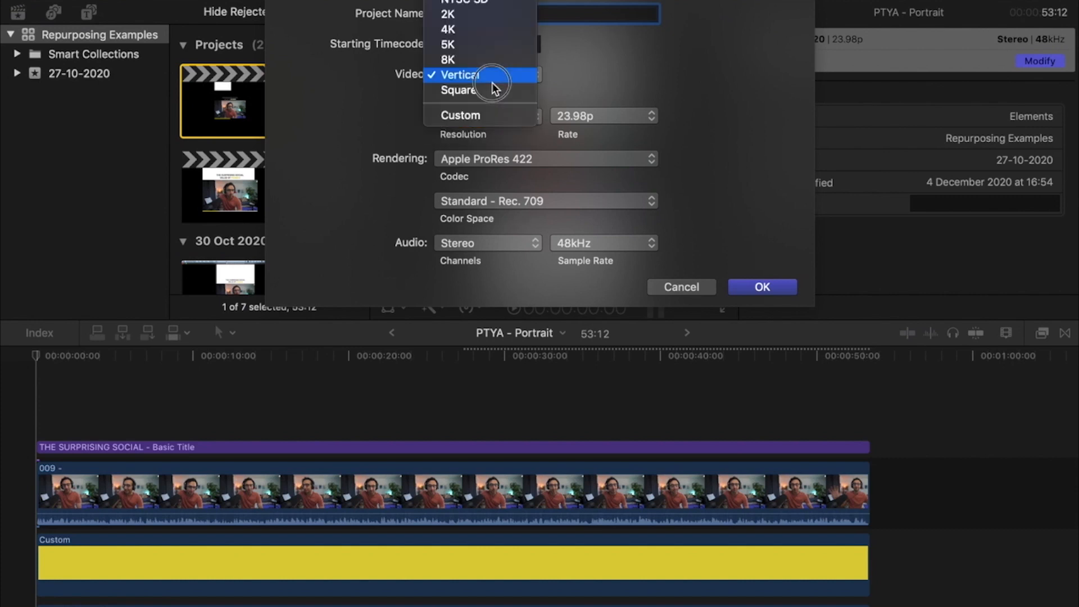
pyautogui.click(719, 130)
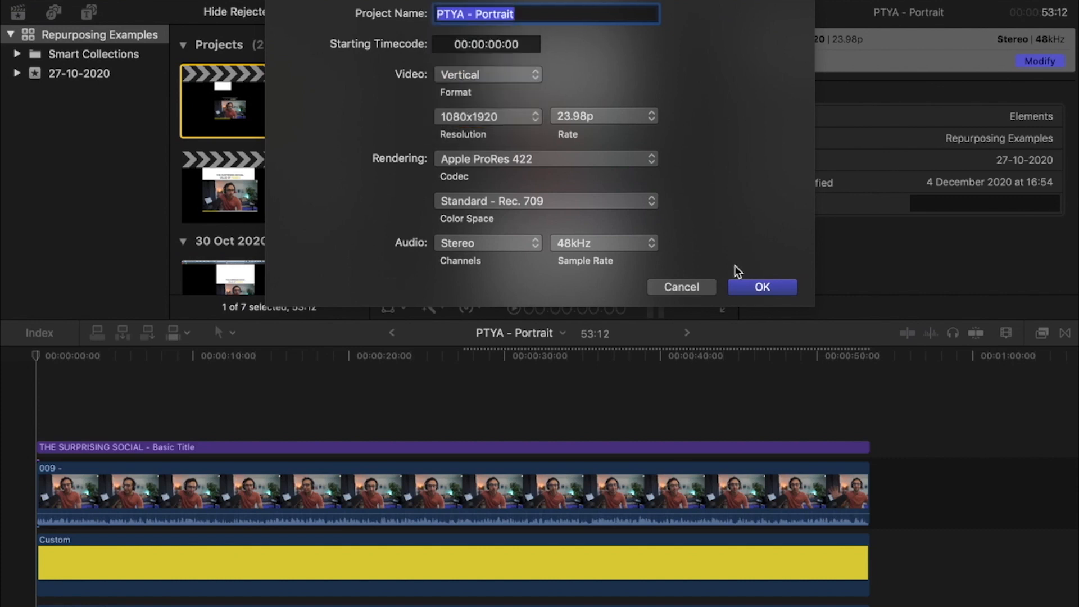
pyautogui.click(694, 283)
# - Open the PTYA - Square project and compare its layout with the PTYA - Portrait project
pyautogui.doubleClick(231, 188)
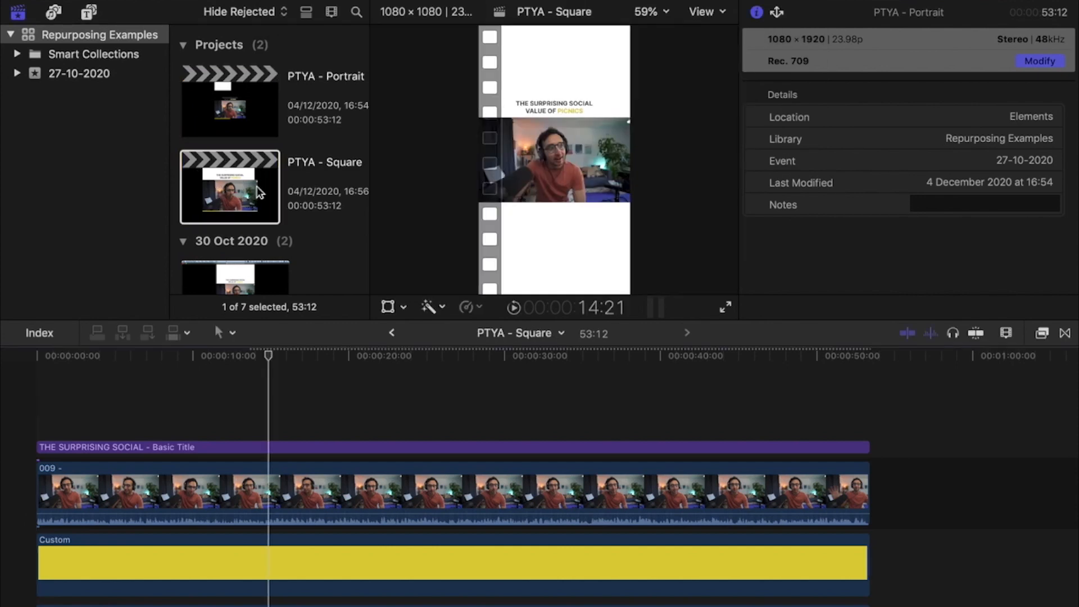
pyautogui.click(567, 62)
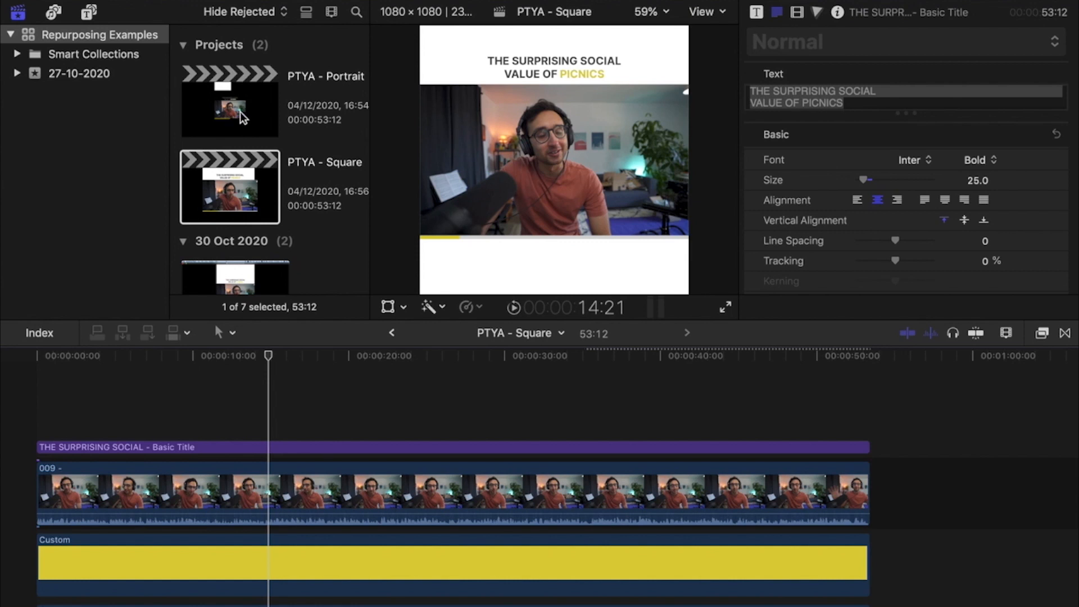
pyautogui.click(242, 117)
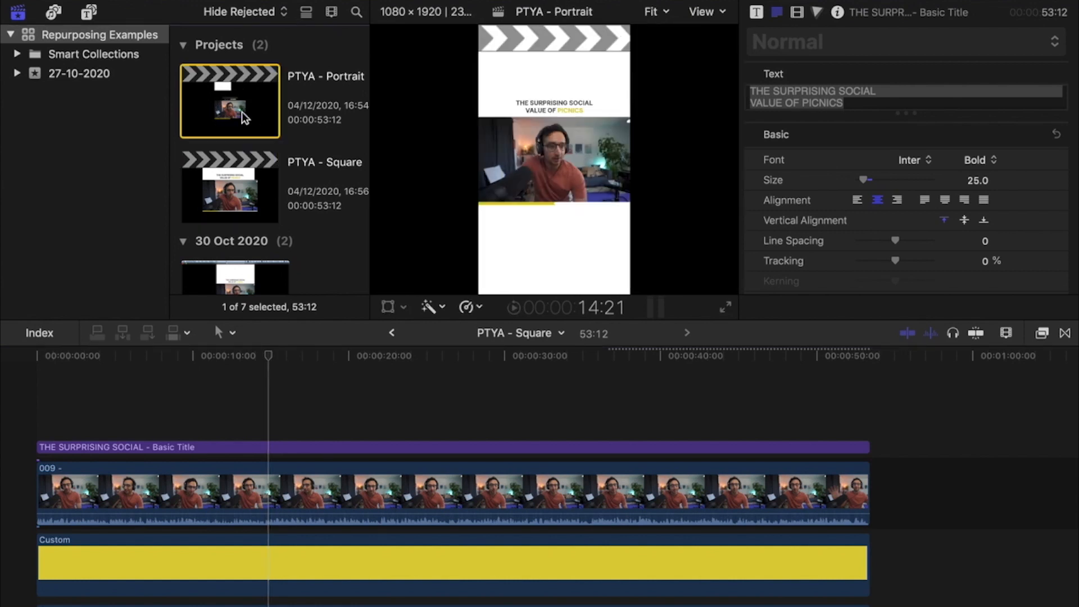
pyautogui.click(230, 170)
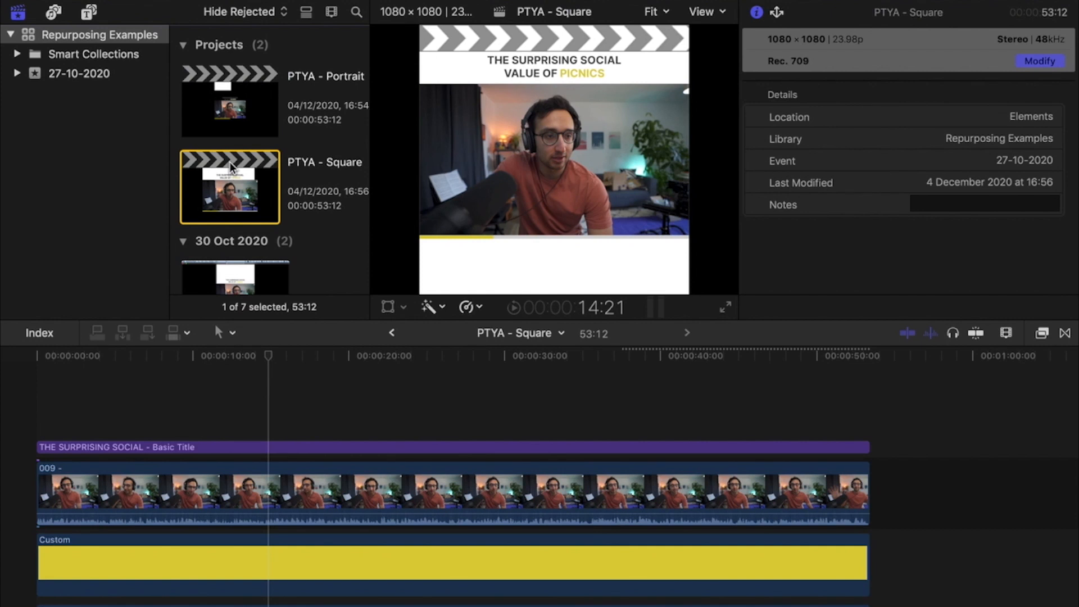
pyautogui.click(236, 113)
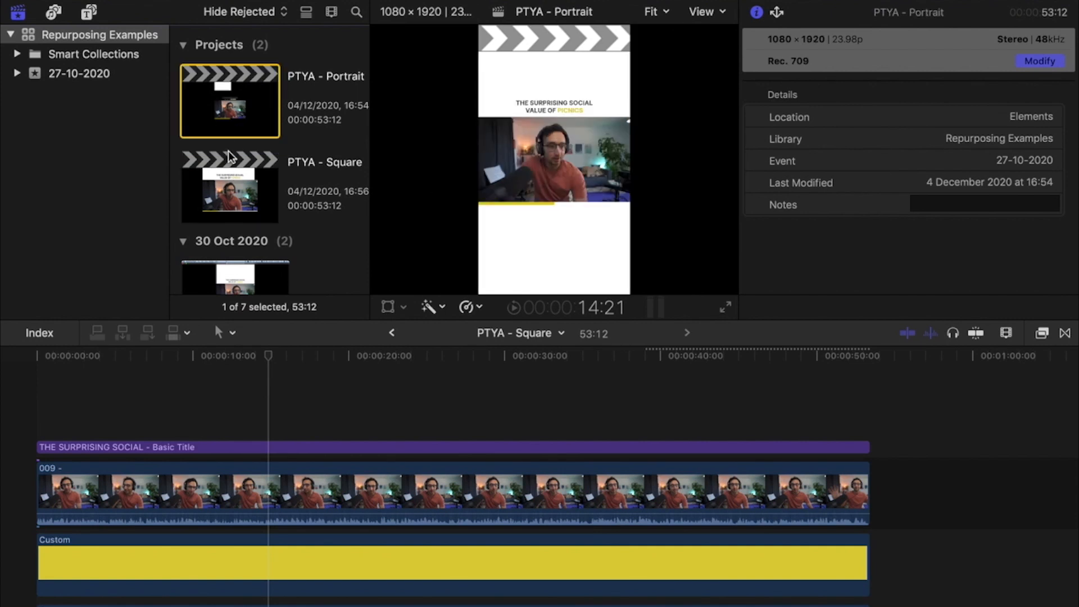
pyautogui.click(224, 173)
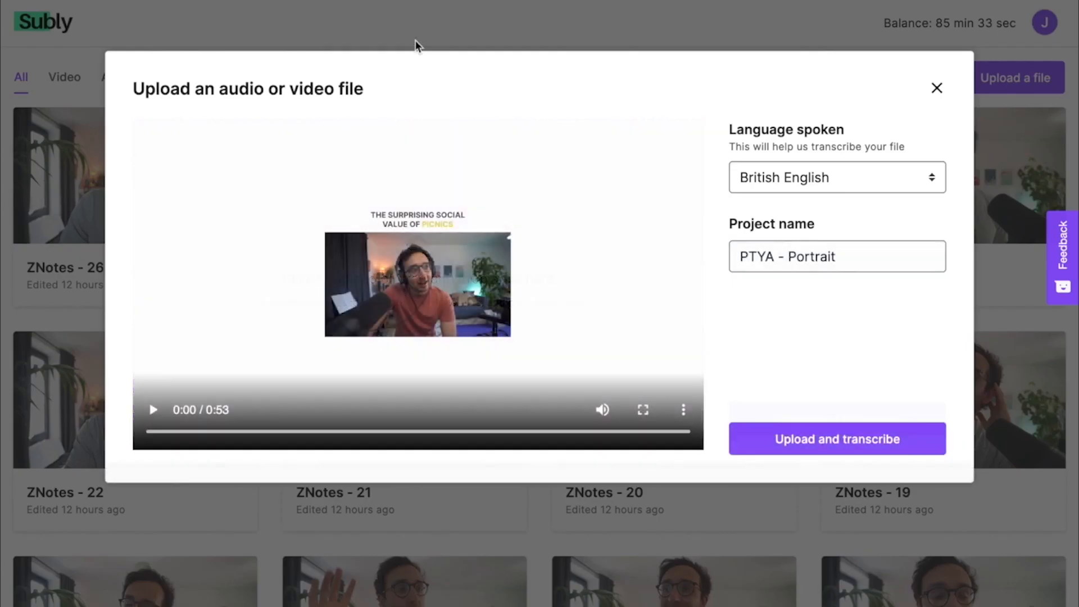
# - In Subly, upload and transcribe PTYA - Portrait in British English and look through the audio, video and full file lists
pyautogui.click(837, 440)
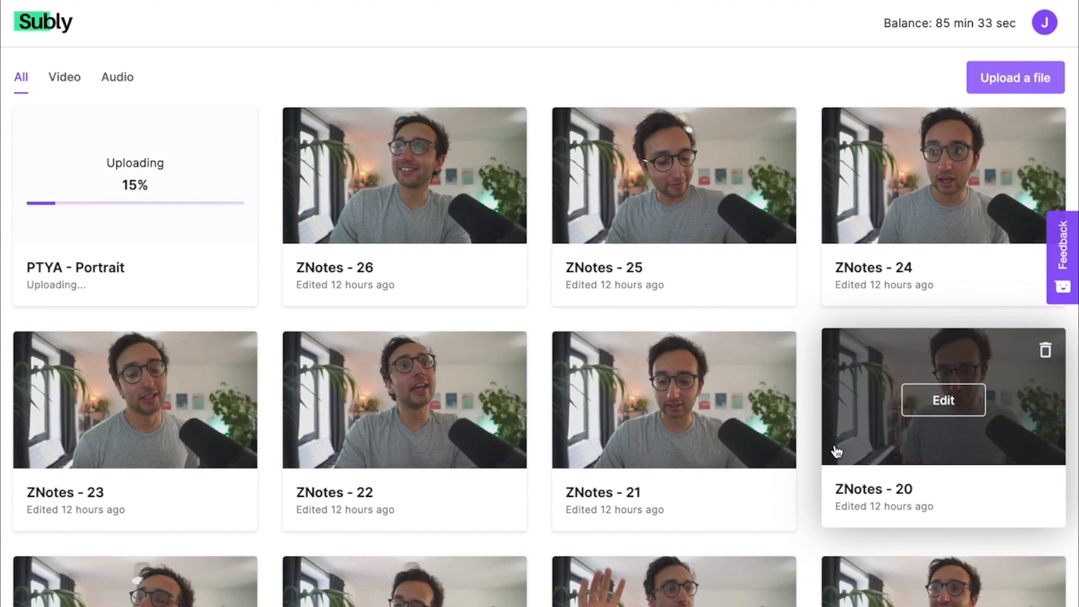
pyautogui.click(128, 79)
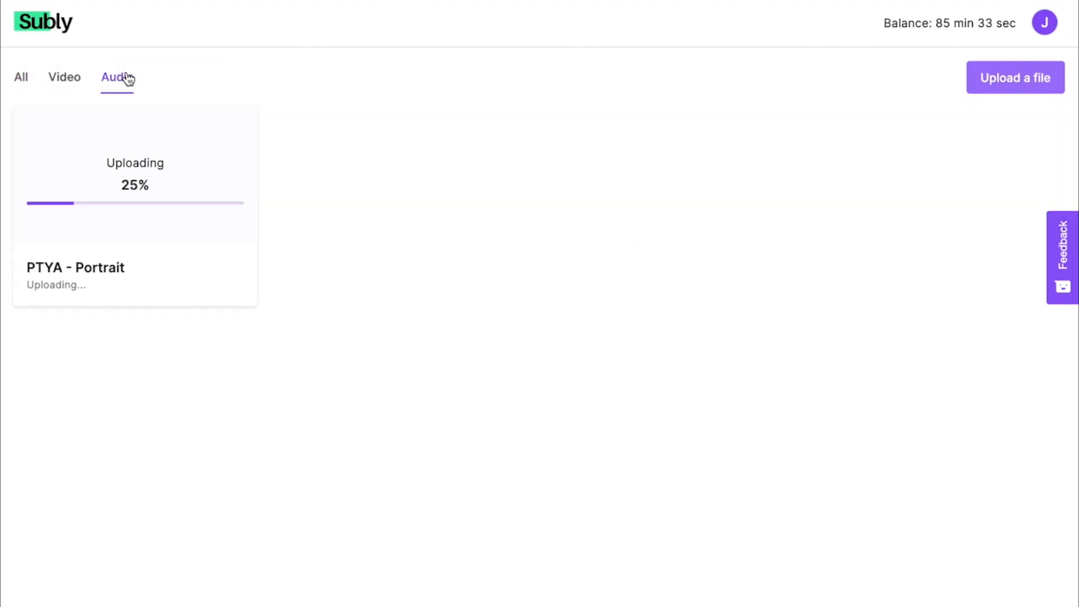
pyautogui.click(78, 84)
pyautogui.click(22, 83)
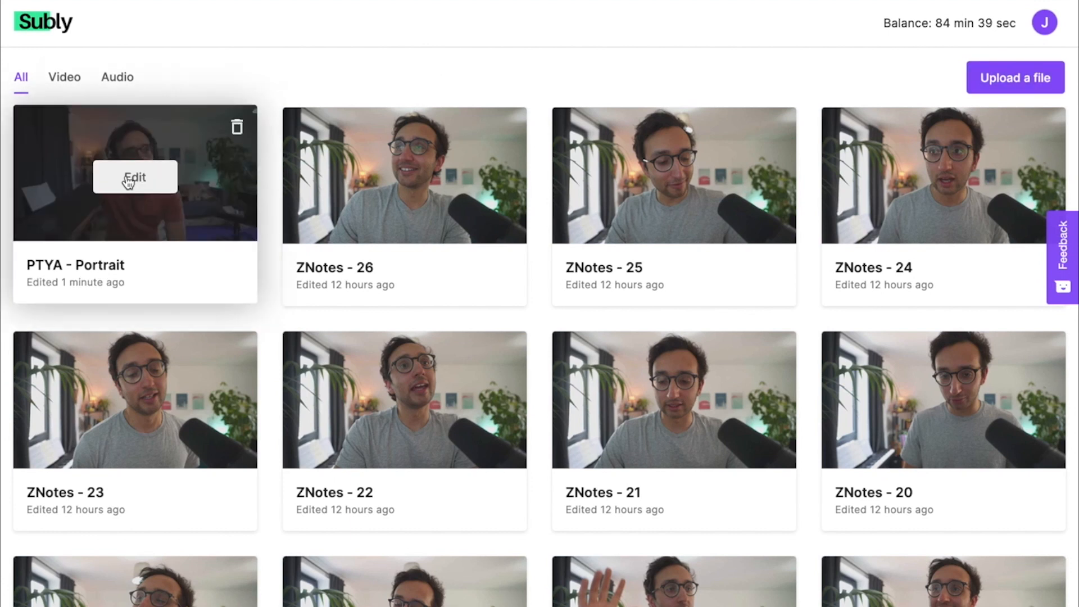
# - Open the transcribed PTYA - Portrait video for editing and choose Inter as the subtitle font
pyautogui.click(128, 178)
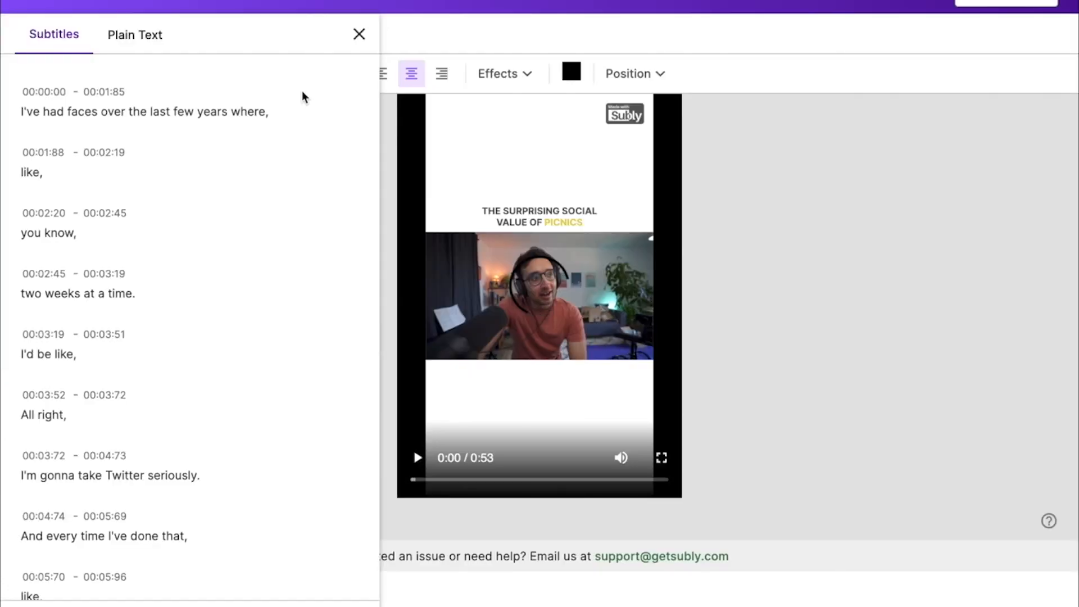
pyautogui.click(355, 36)
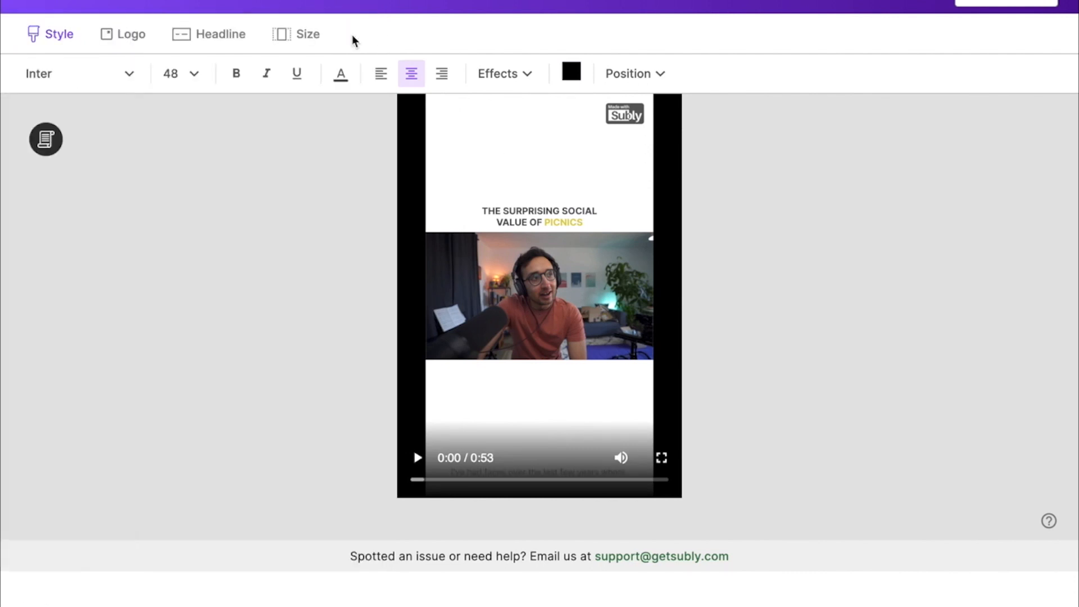
pyautogui.click(127, 70)
pyautogui.scroll(-3, 96, 220)
pyautogui.scroll(-4, 93, 222)
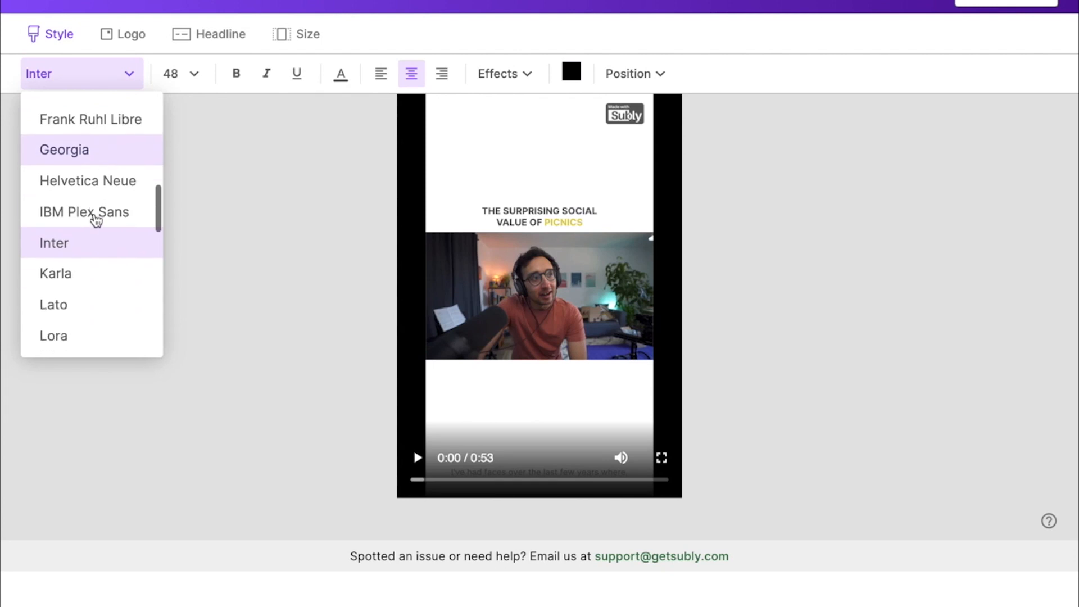
pyautogui.click(84, 242)
# - Set the subtitles to font size 40 and bold, and review the font colour and effects options
pyautogui.click(193, 76)
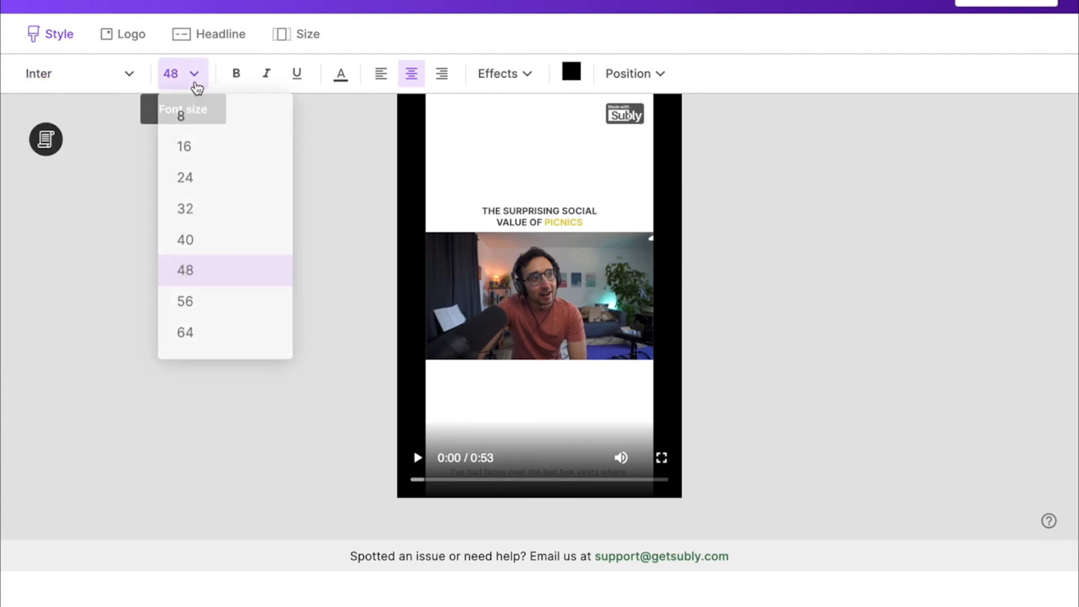
pyautogui.click(198, 235)
pyautogui.click(236, 73)
pyautogui.click(341, 74)
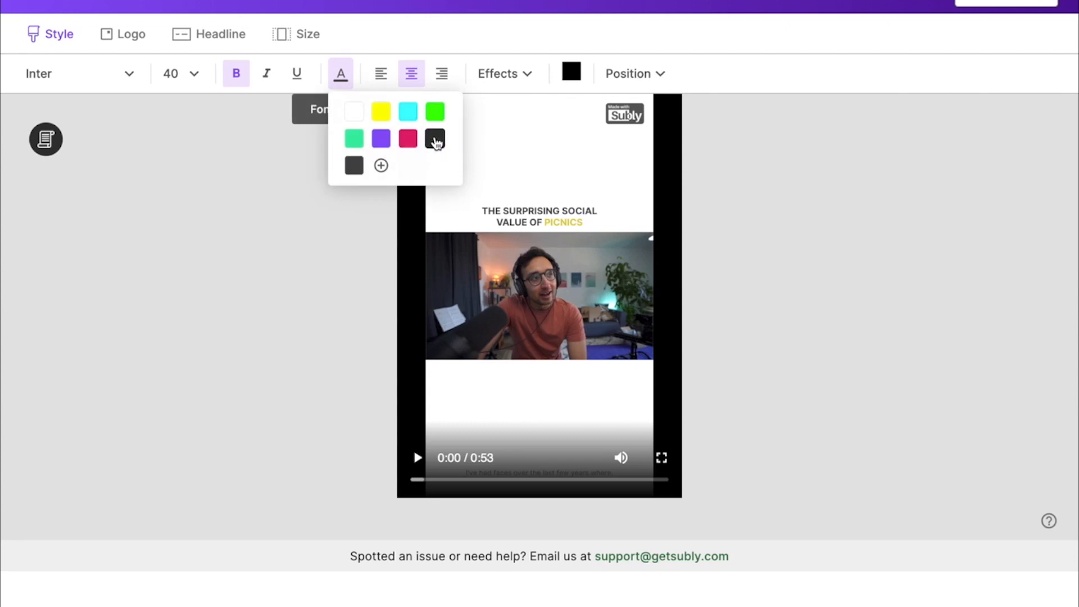
pyautogui.click(320, 304)
pyautogui.click(526, 72)
pyautogui.click(342, 145)
pyautogui.click(216, 168)
# - Set the subtitles' custom bottom margin to 535 px, keeping them aligned to the bottom
pyautogui.click(631, 75)
pyautogui.click(513, 189)
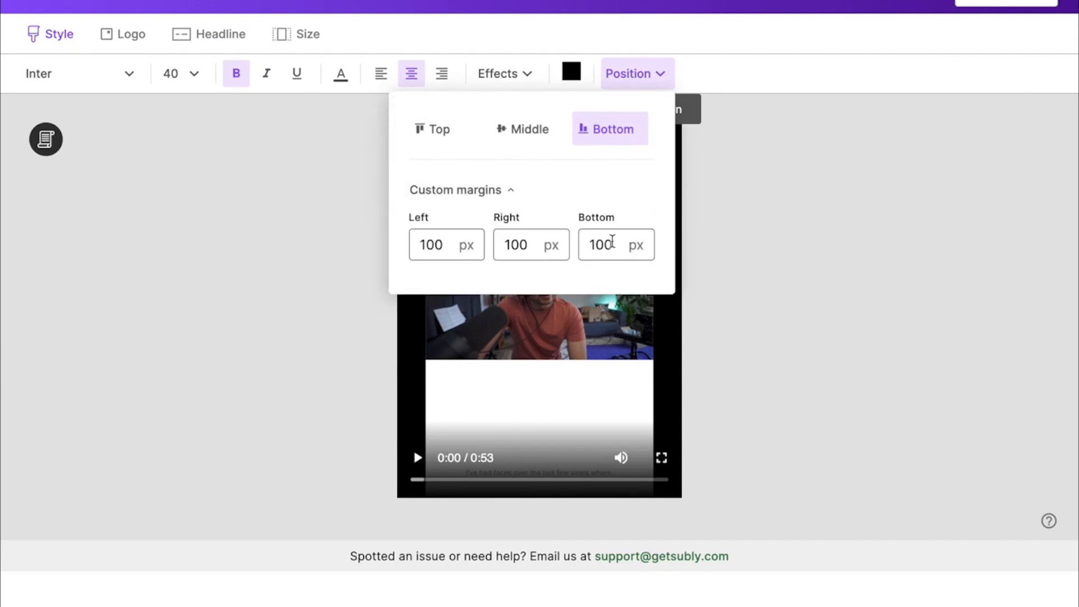
pyautogui.doubleClick(600, 247)
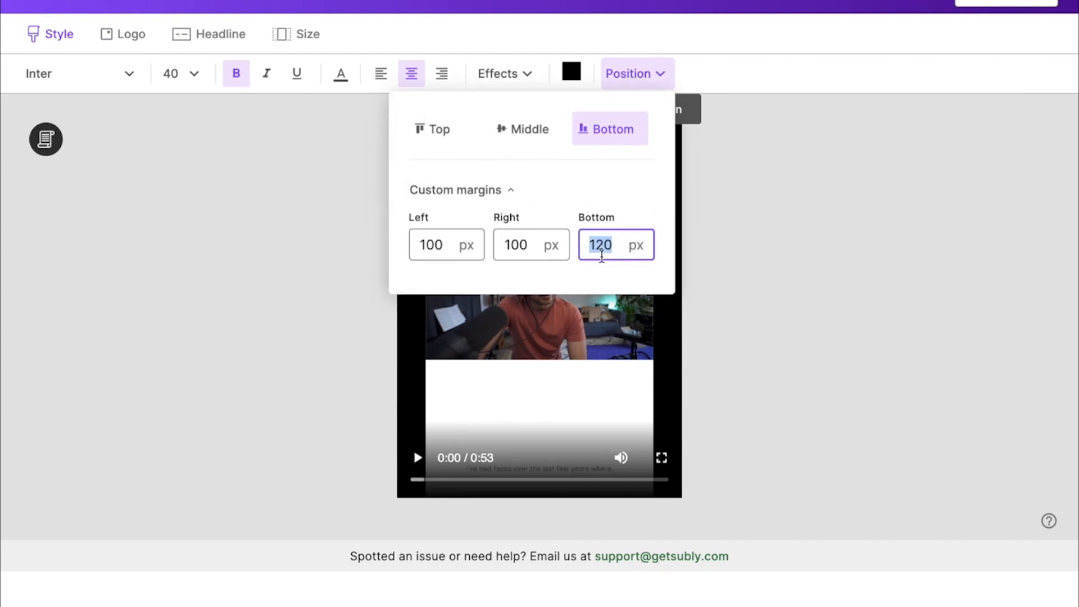
pyautogui.write('534')
pyautogui.press('BackSpace')
pyautogui.write('5')
pyautogui.click(896, 263)
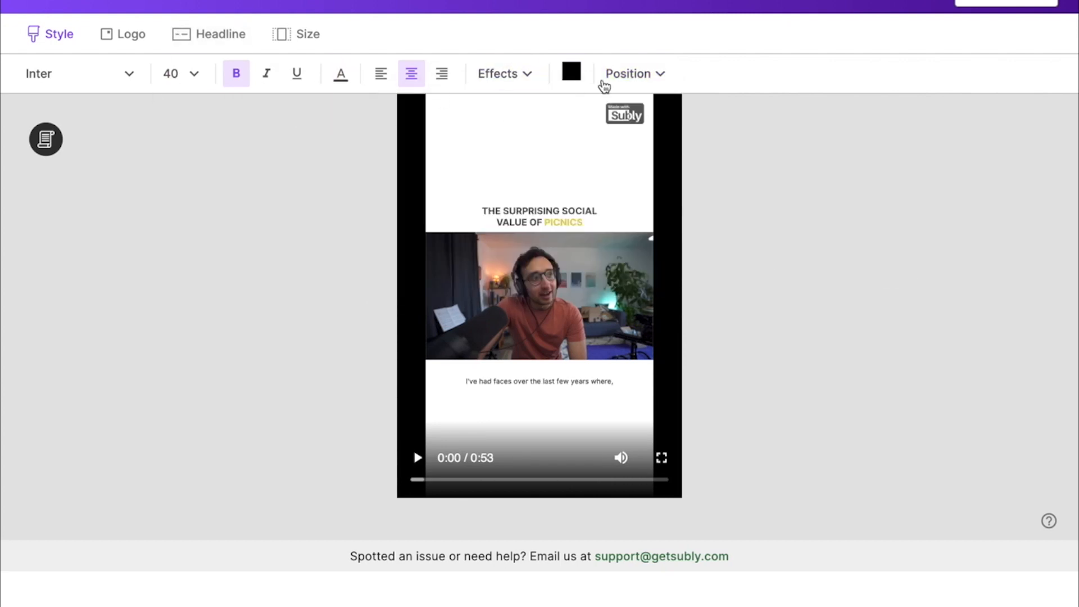
# - Turn off the Subly watermark in the video's logo settings
pyautogui.click(142, 31)
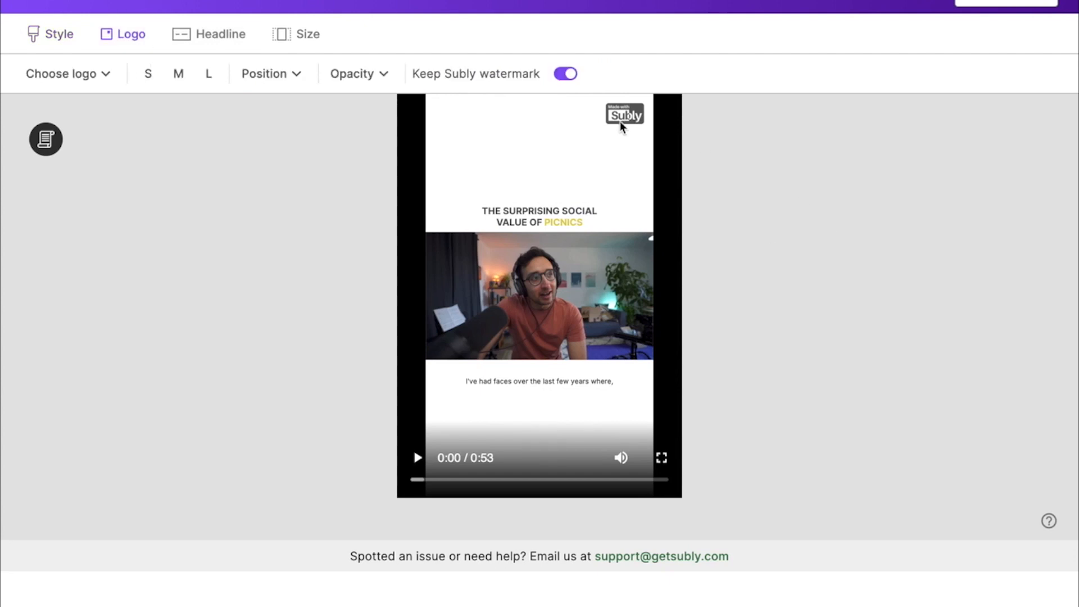
pyautogui.click(563, 75)
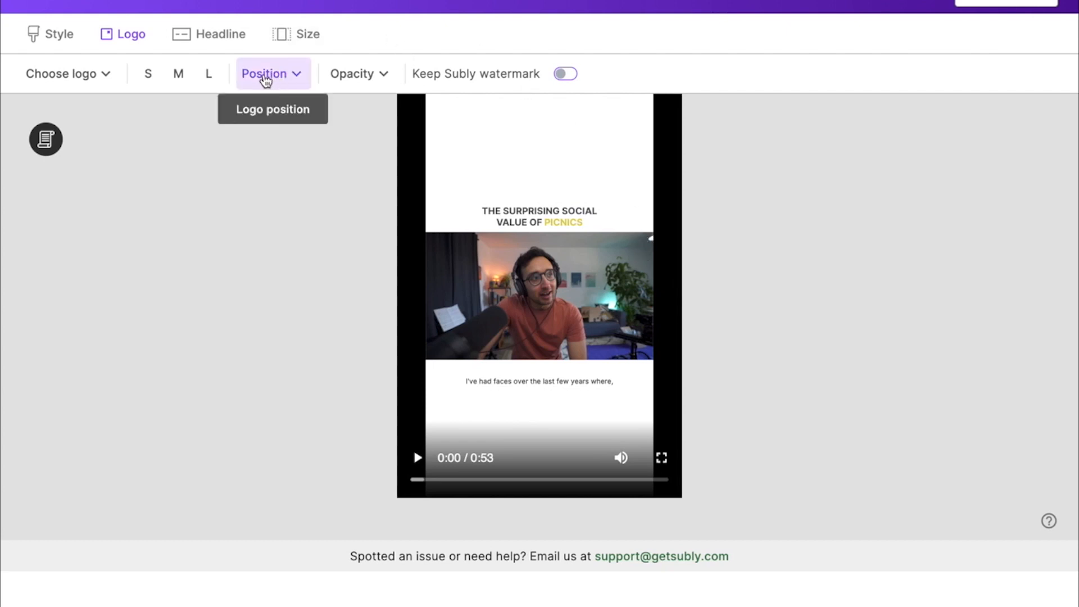
# - Examine the headline's text, display duration and font options without adding a headline
pyautogui.click(213, 36)
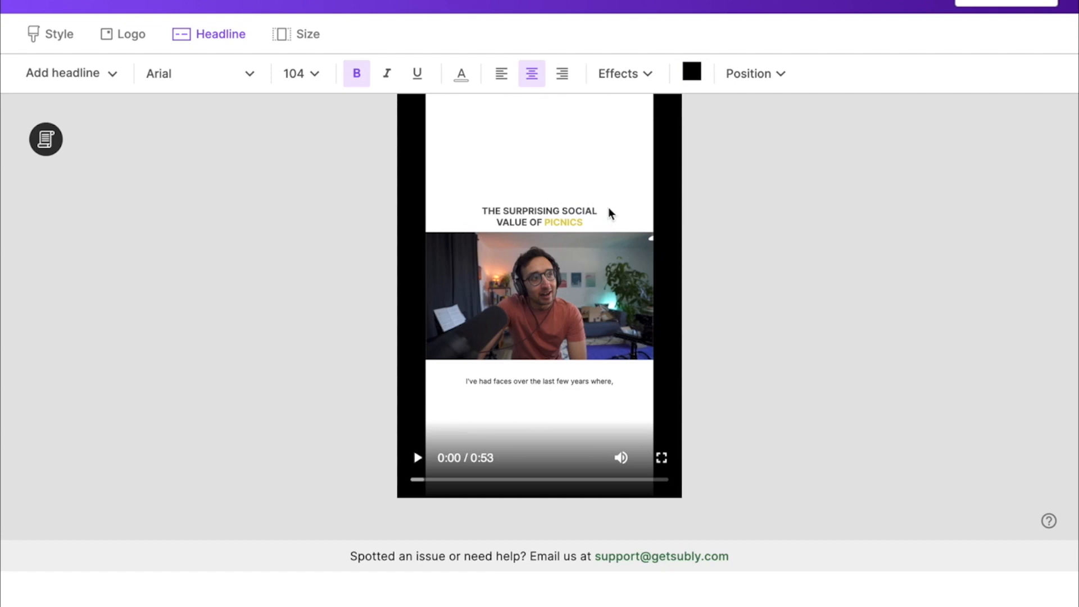
pyautogui.click(112, 75)
pyautogui.click(114, 77)
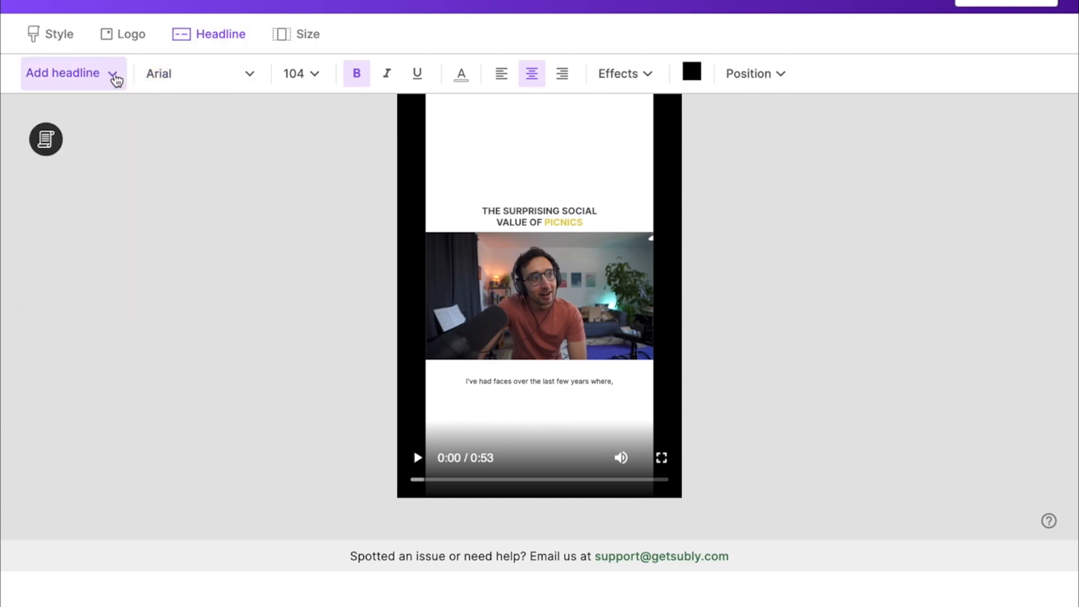
pyautogui.click(114, 76)
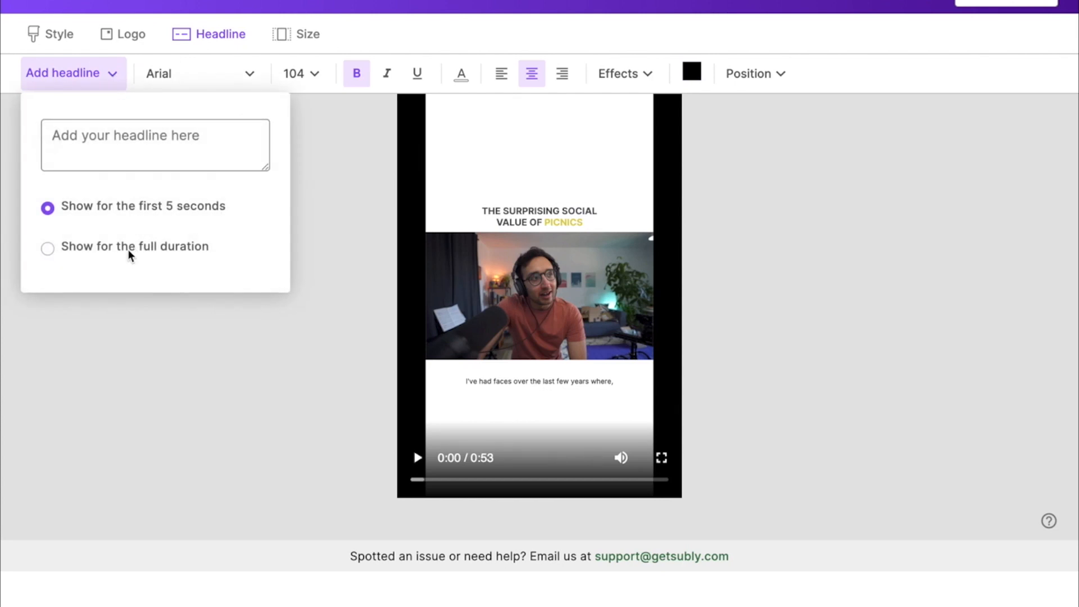
pyautogui.click(185, 82)
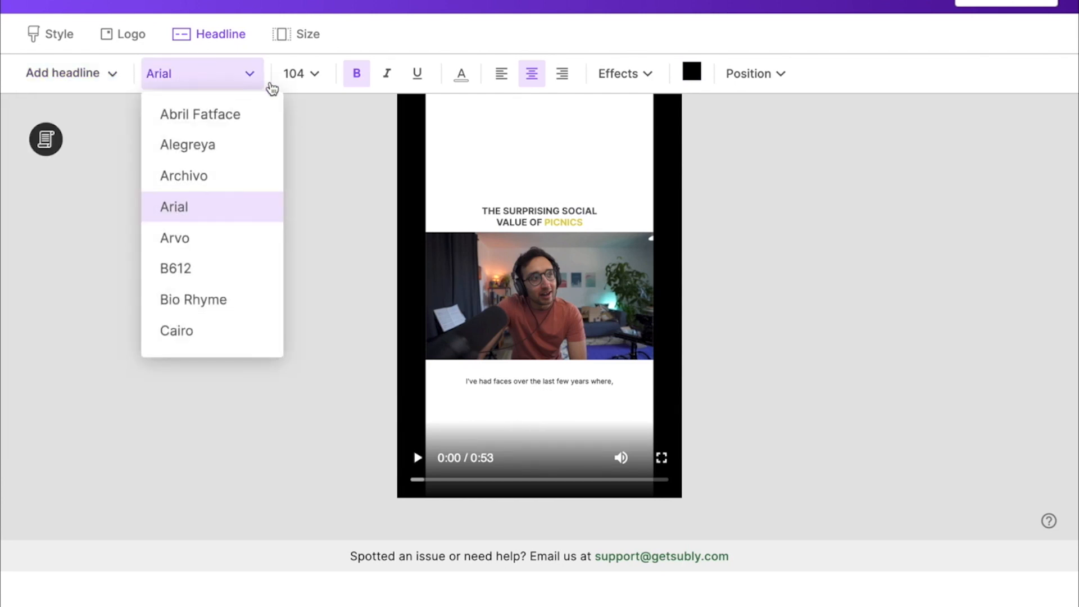
pyautogui.click(306, 122)
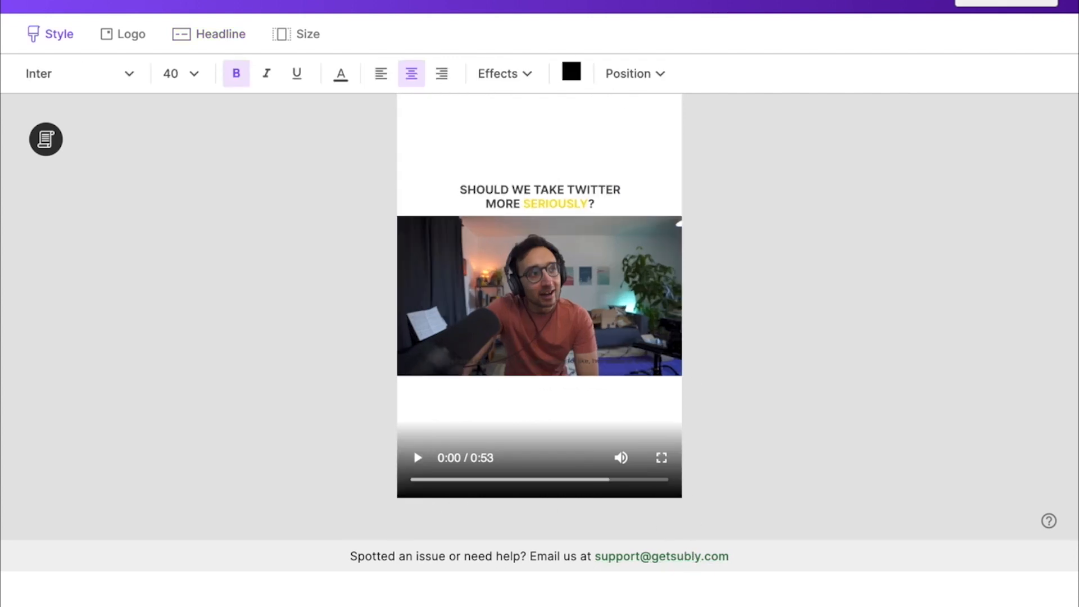
# - Download the Twitter clip with subtitles as 9:16 Portrait, excluding the SRT file and including the TXT transcript
pyautogui.click(1006, 3)
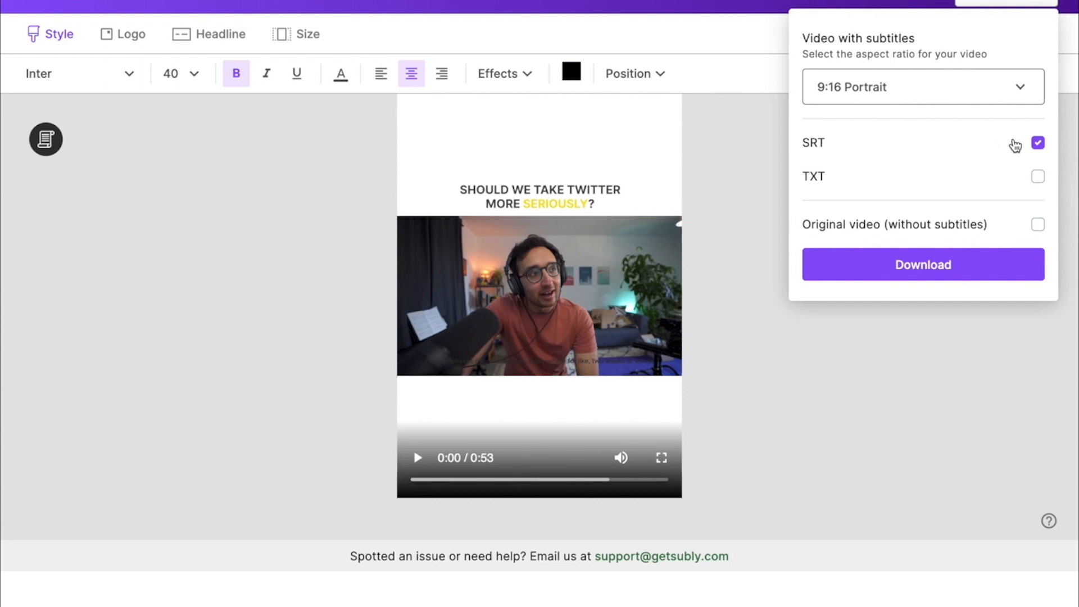
pyautogui.click(1037, 143)
pyautogui.click(1037, 178)
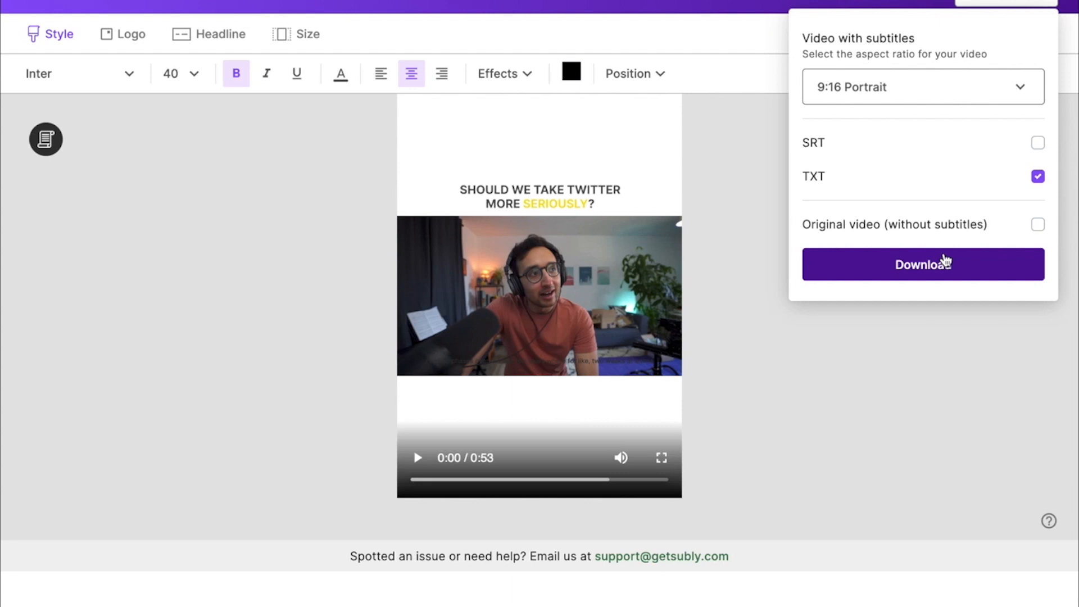
pyautogui.click(914, 272)
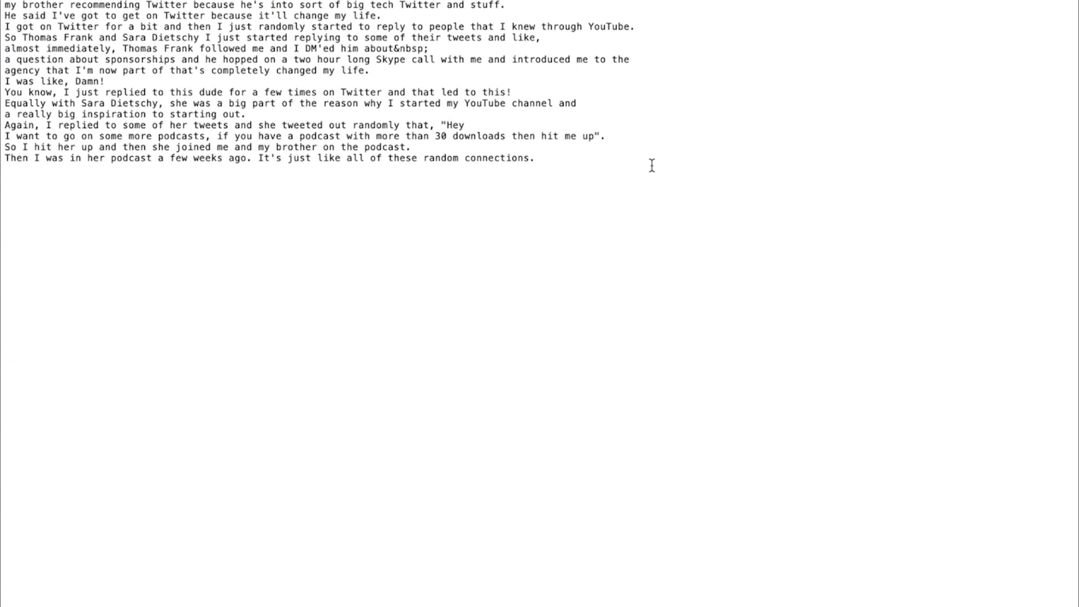
# - Try deleting text at the end of the downloaded transcript, undo the deletion and select the whole transcript
pyautogui.moveTo(614, 164); pyautogui.dragTo(338, 1)
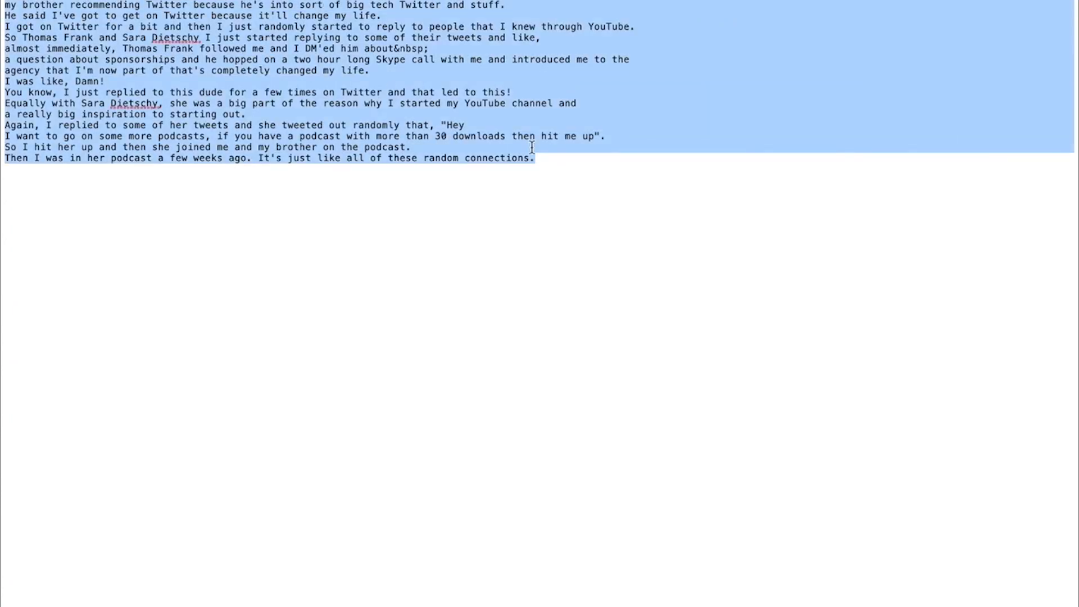
pyautogui.click(563, 159)
pyautogui.press('BackSpace')
pyautogui.press('BackSpace')
pyautogui.press('BackSpace')
pyautogui.press('BackSpace')
pyautogui.press('BackSpace')
pyautogui.press('BackSpace')
pyautogui.press('BackSpace')
pyautogui.press('BackSpace')
pyautogui.press('BackSpace')
pyautogui.press('BackSpace')
pyautogui.press('BackSpace')
pyautogui.press('BackSpace')
pyautogui.press('BackSpace')
pyautogui.press('BackSpace')
pyautogui.press('BackSpace')
pyautogui.press('BackSpace')
pyautogui.press('BackSpace')
pyautogui.press('BackSpace')
pyautogui.press('BackSpace')
pyautogui.press('BackSpace')
pyautogui.hotkey('ctrl', 'z')
pyautogui.click(394, 158)
pyautogui.hotkey('ctrl', 'a')
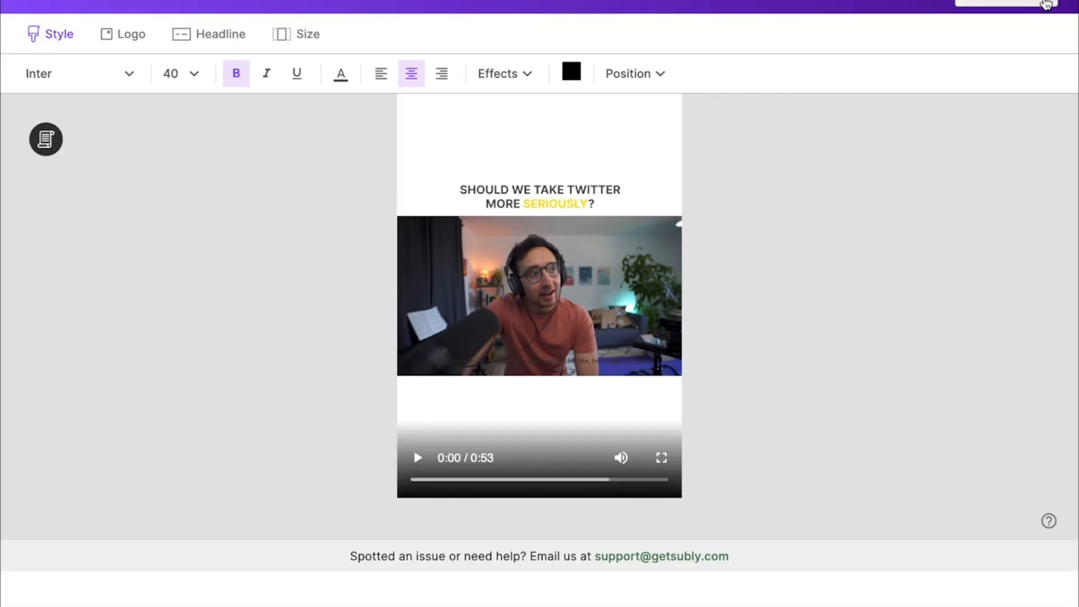
# - Download the Twitter clip with subtitles in the 1:1 Square aspect ratio, leaving out the TXT transcript
pyautogui.click(1045, 3)
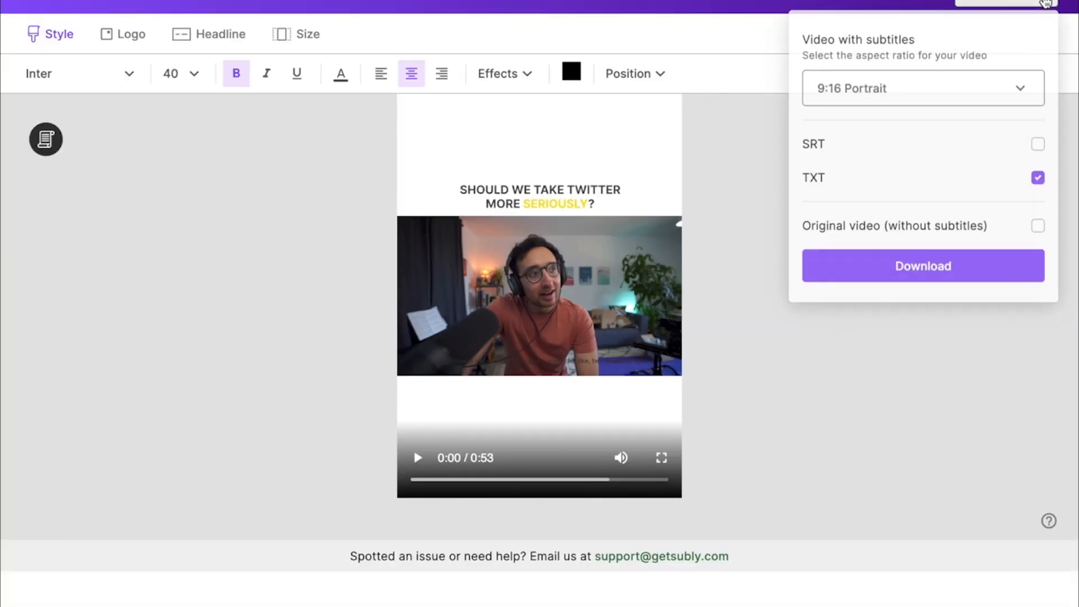
pyautogui.click(1003, 84)
pyautogui.click(894, 275)
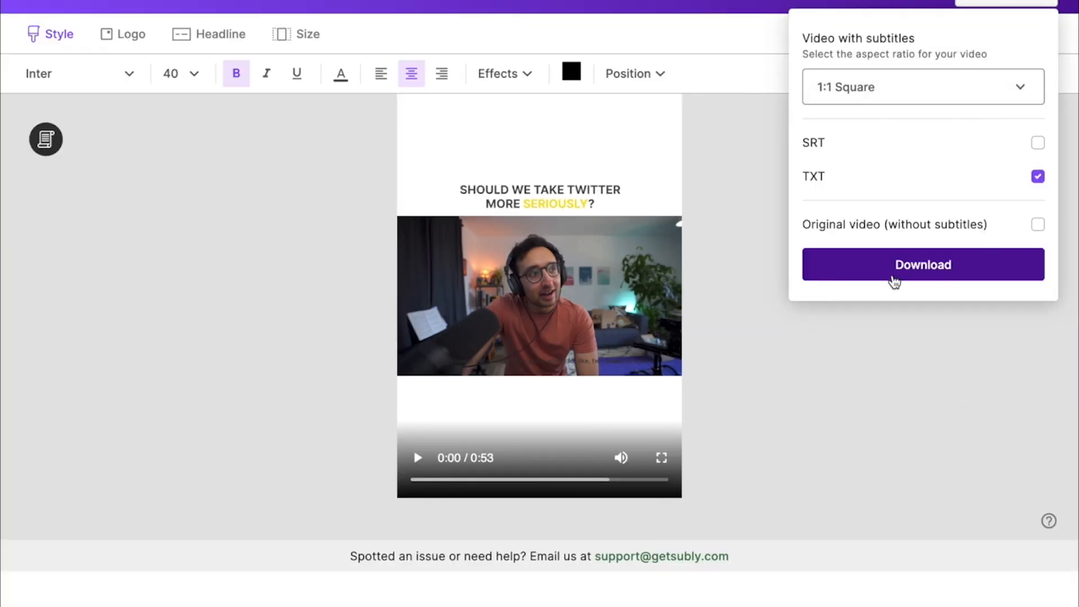
pyautogui.click(1037, 177)
pyautogui.click(964, 265)
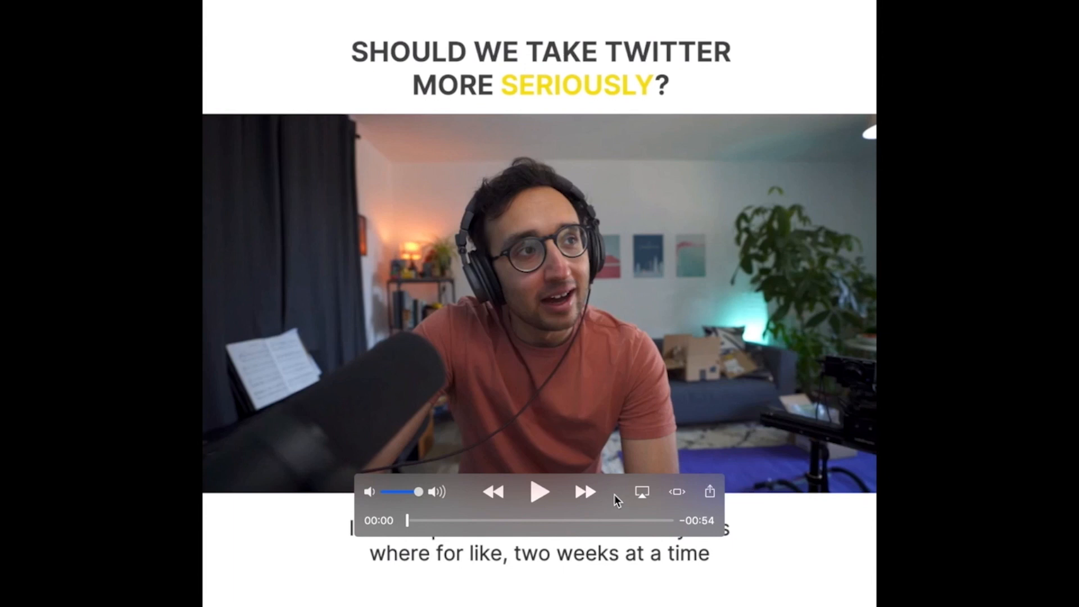
# - Move the playback controls off the subtitles, fast-forward through the square clip to check its progress bar, and pause
pyautogui.moveTo(617, 499); pyautogui.dragTo(616, 417)
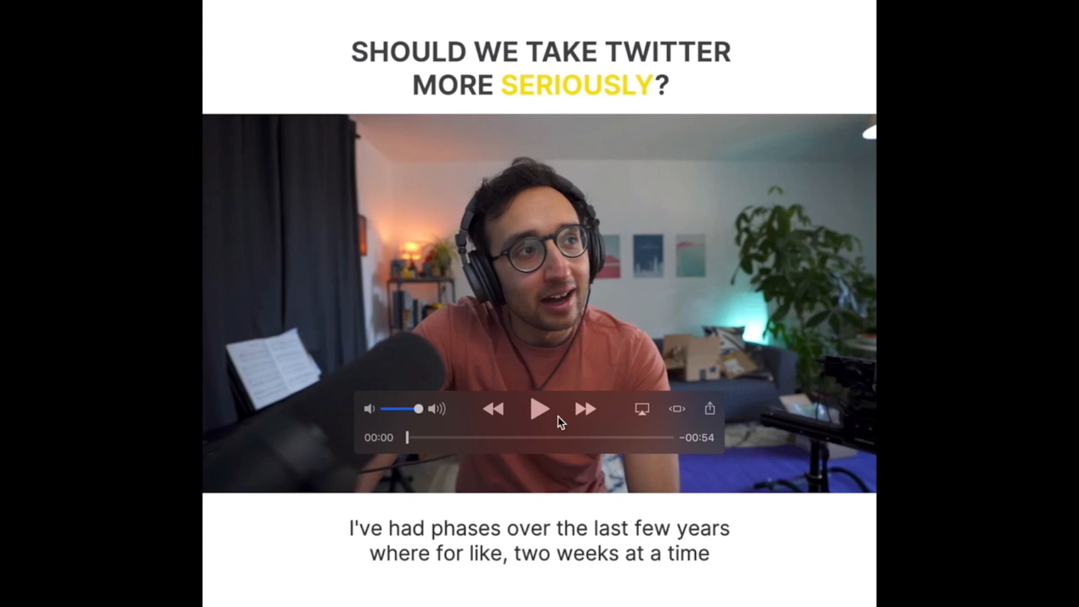
pyautogui.press('l')
pyautogui.press('l')
pyautogui.press('l')
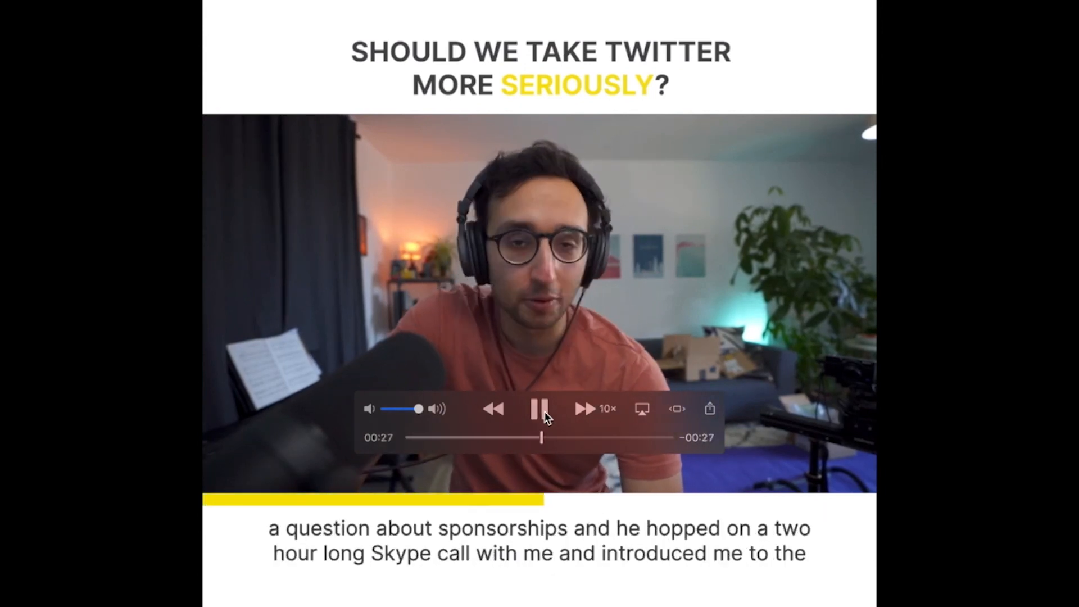
pyautogui.press('space')
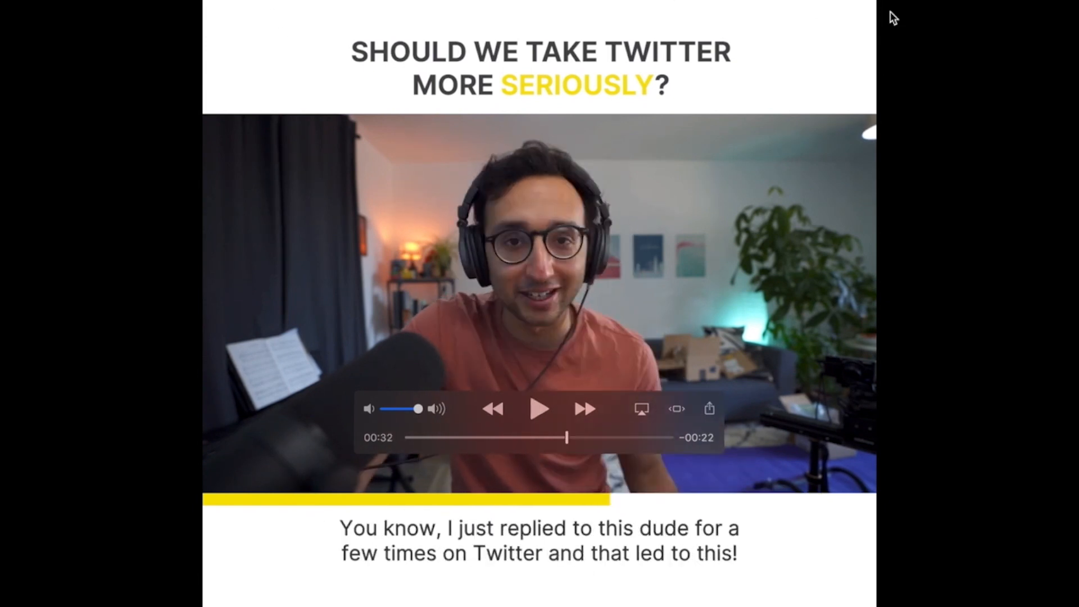